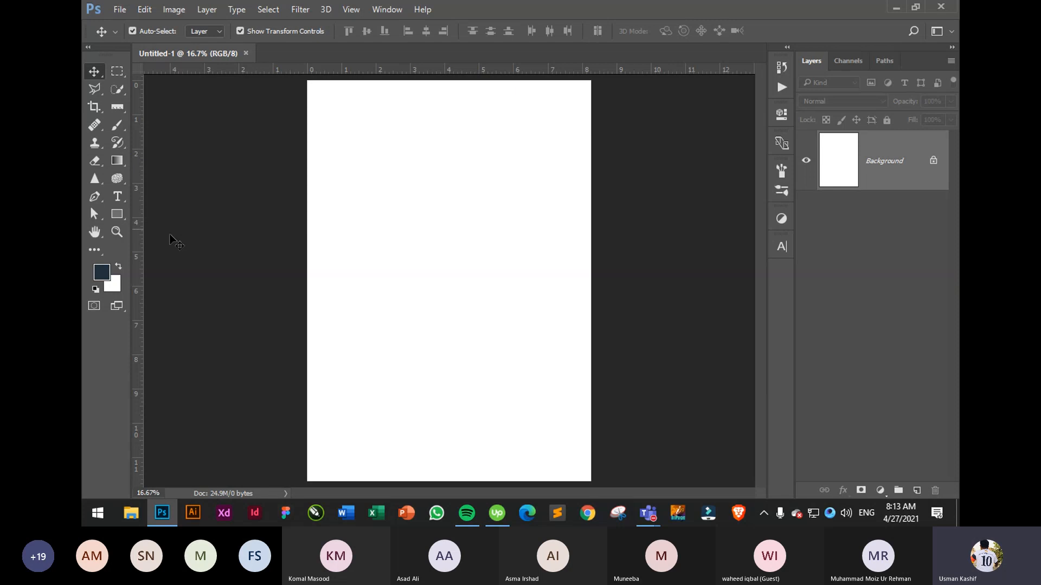
Draw a closed four-sided filled shape about 1432 × 1554 px in the middle of the page with the Pen tool
{"action": "left_click", "coordinate": [94, 197]}
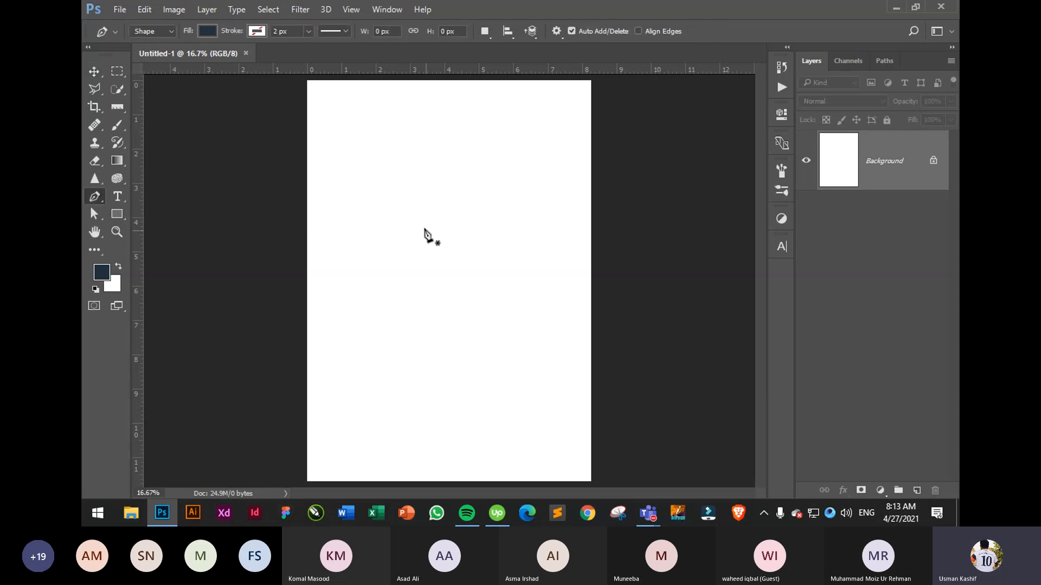
{"action": "left_click", "coordinate": [350, 193]}
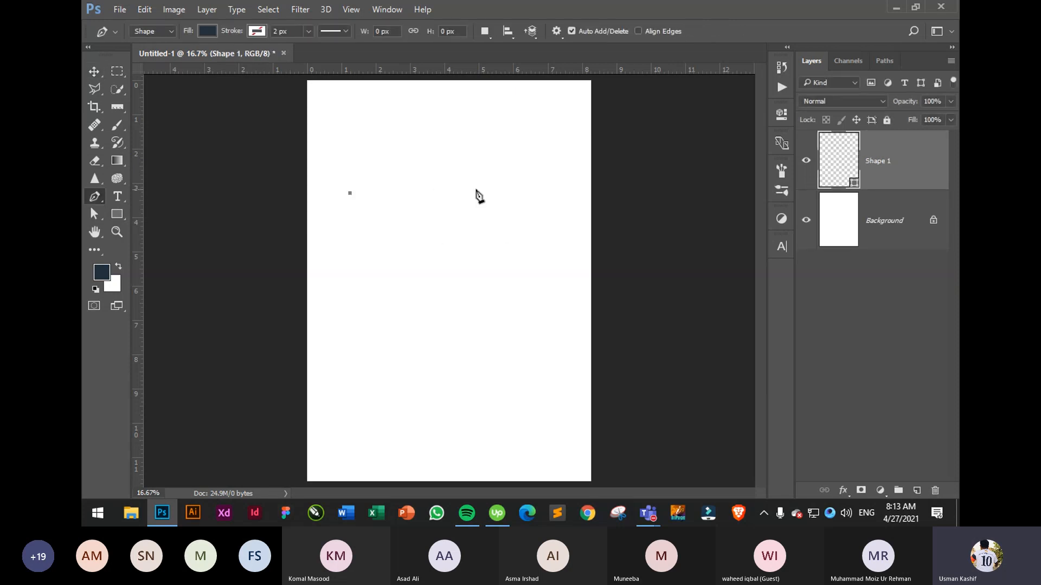
{"action": "left_click", "coordinate": [515, 192]}
{"action": "left_click", "coordinate": [513, 359]}
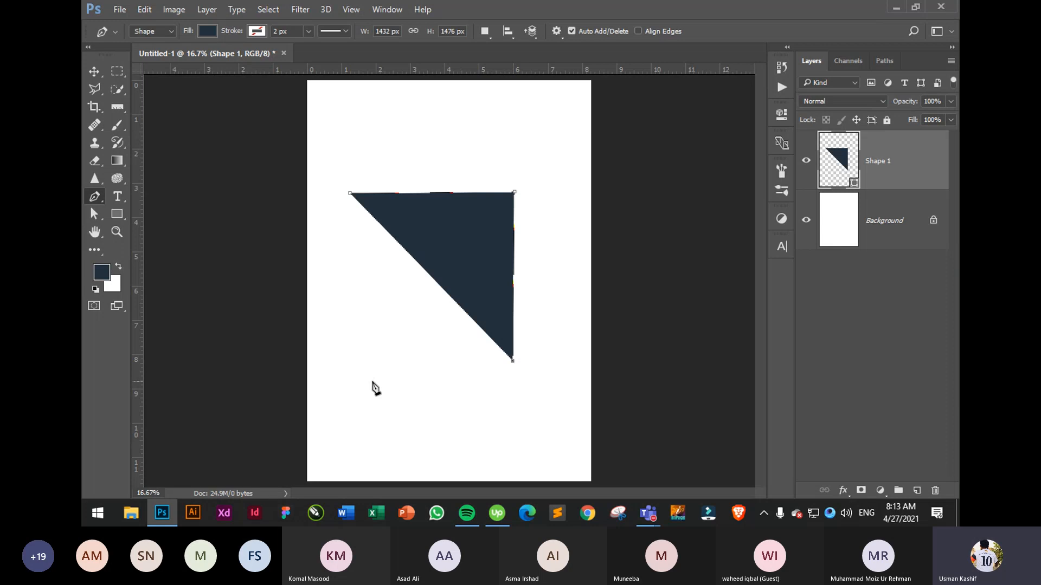
{"action": "left_click", "coordinate": [360, 370]}
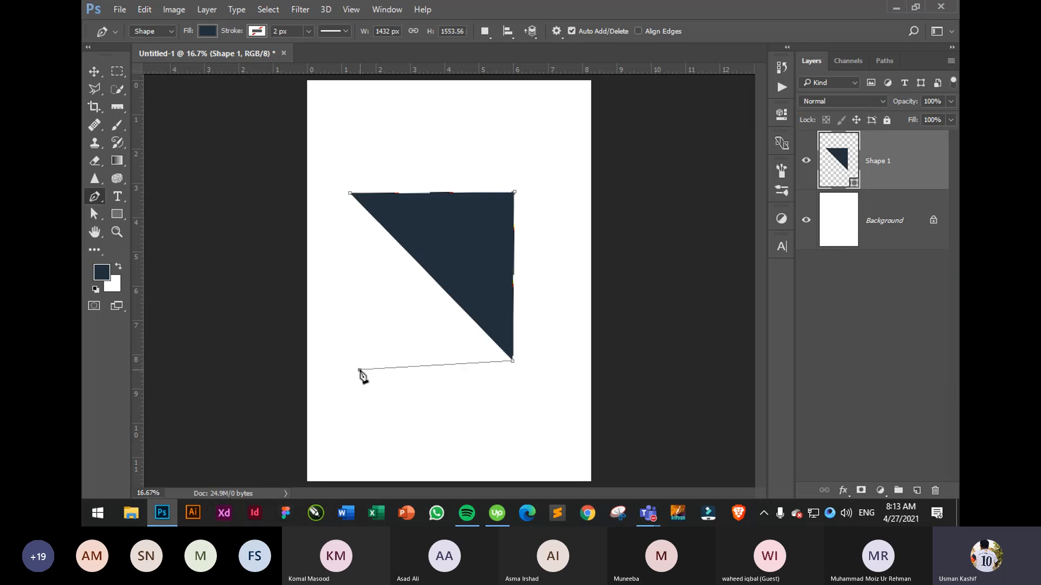
{"action": "left_click", "coordinate": [350, 193]}
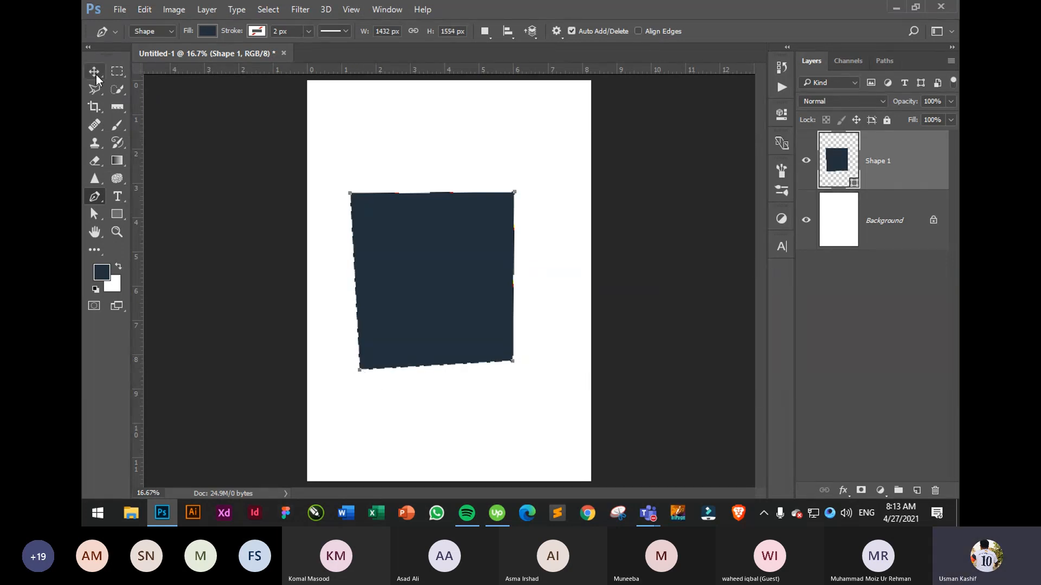
{"action": "key", "text": "v"}
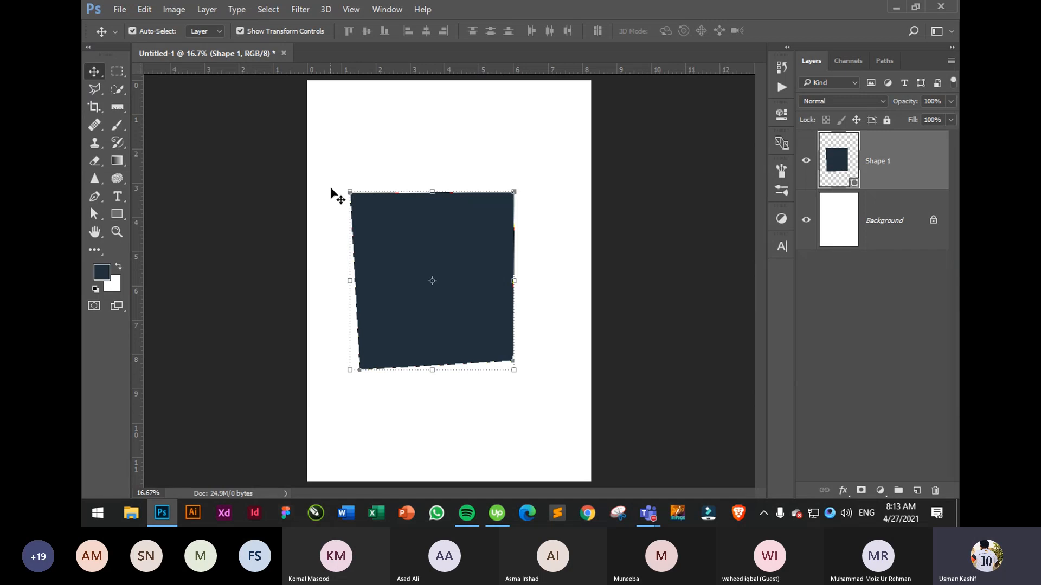
{"action": "left_click", "coordinate": [587, 471]}
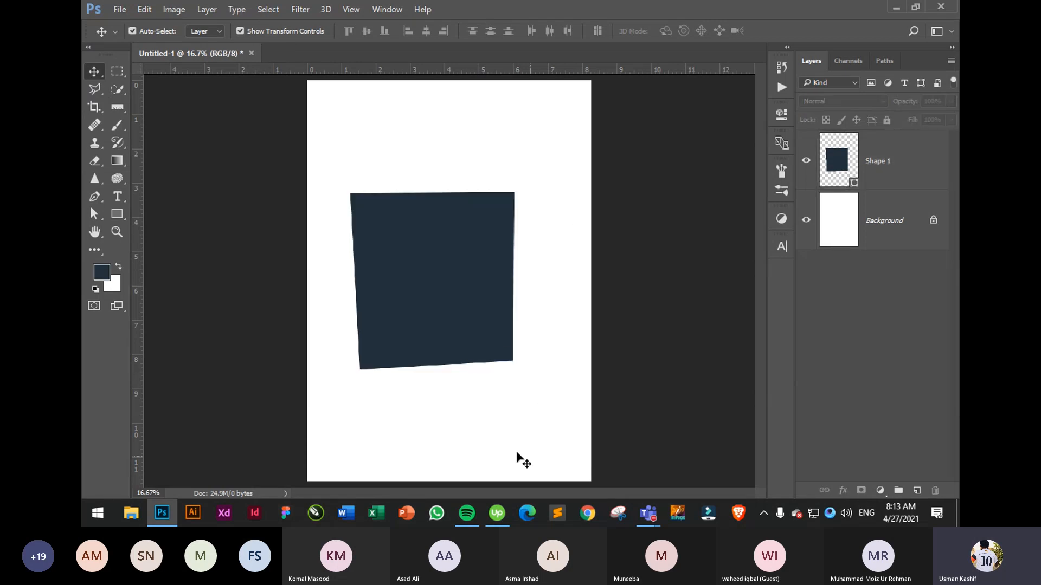
Delete the four-sided shape from the page
{"action": "left_click", "coordinate": [450, 271]}
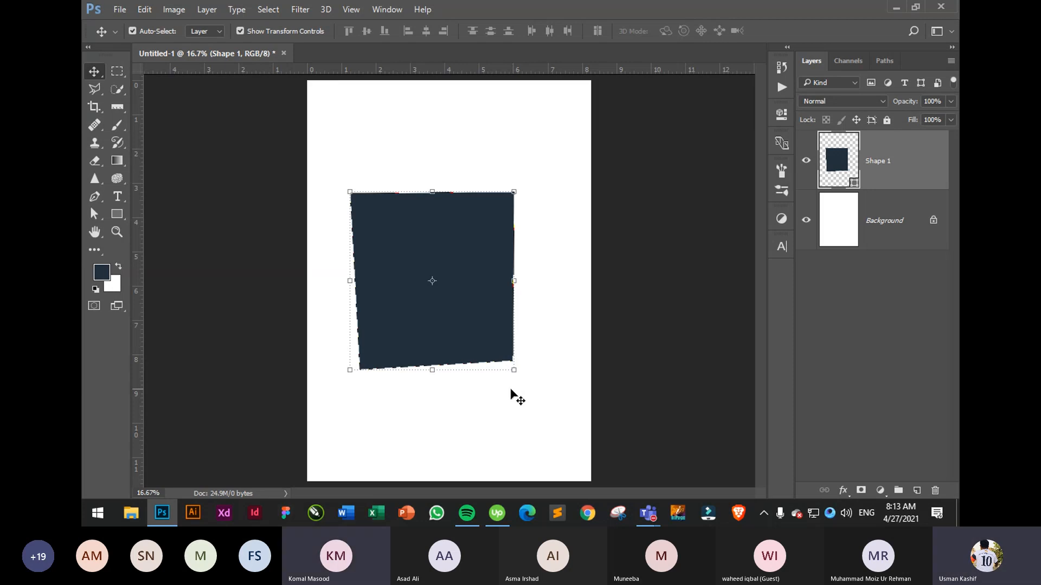
{"action": "left_click", "coordinate": [516, 396]}
{"action": "left_click_drag", "start_coordinate": [537, 282], "coordinate": [402, 399]}
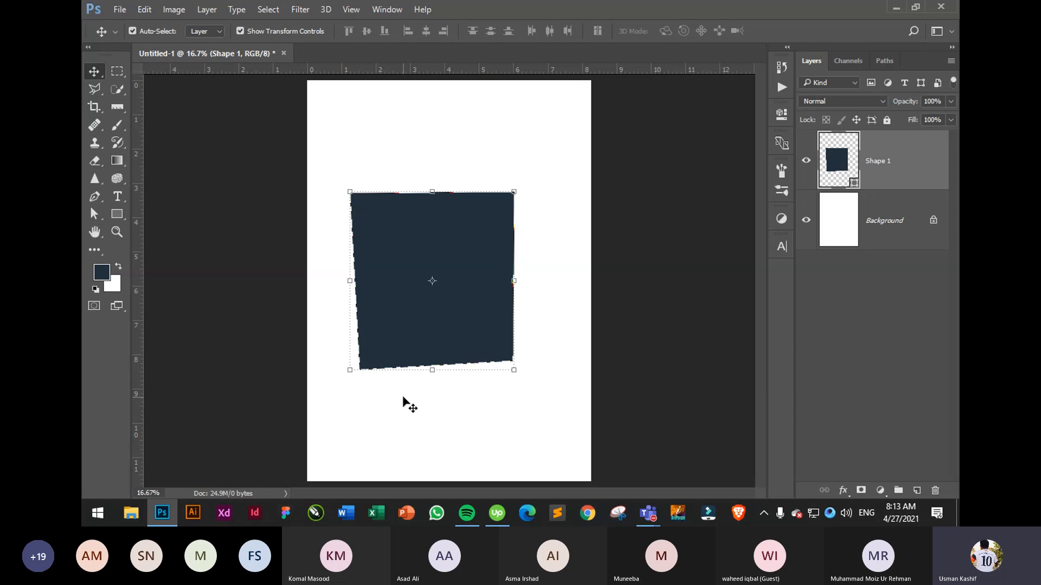
{"action": "key", "text": "Delete"}
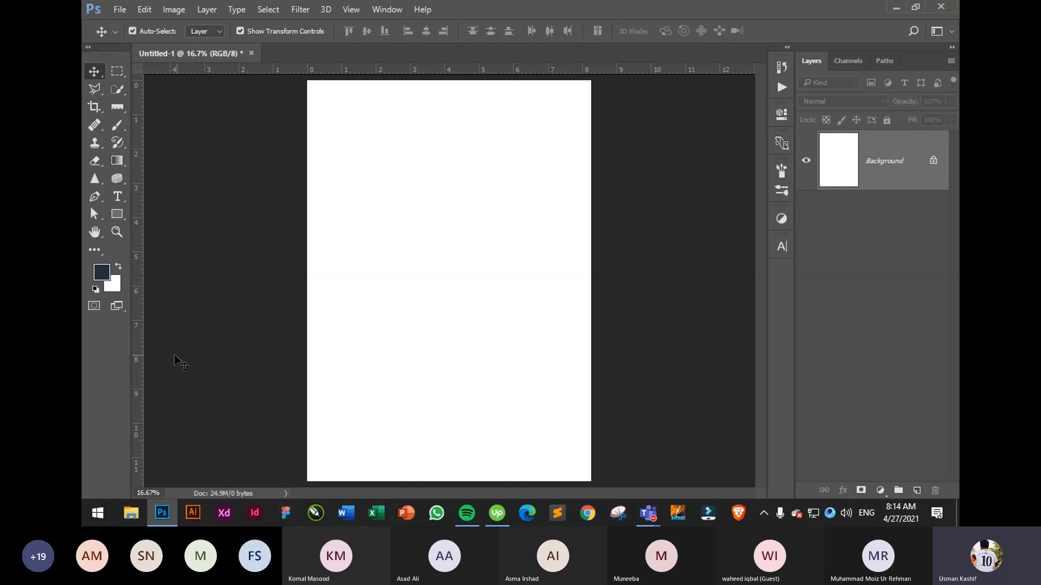
Draw a closed irregular filled shape about 1912 × 2435 px with the Freeform Pen tool
{"action": "left_click", "coordinate": [101, 198]}
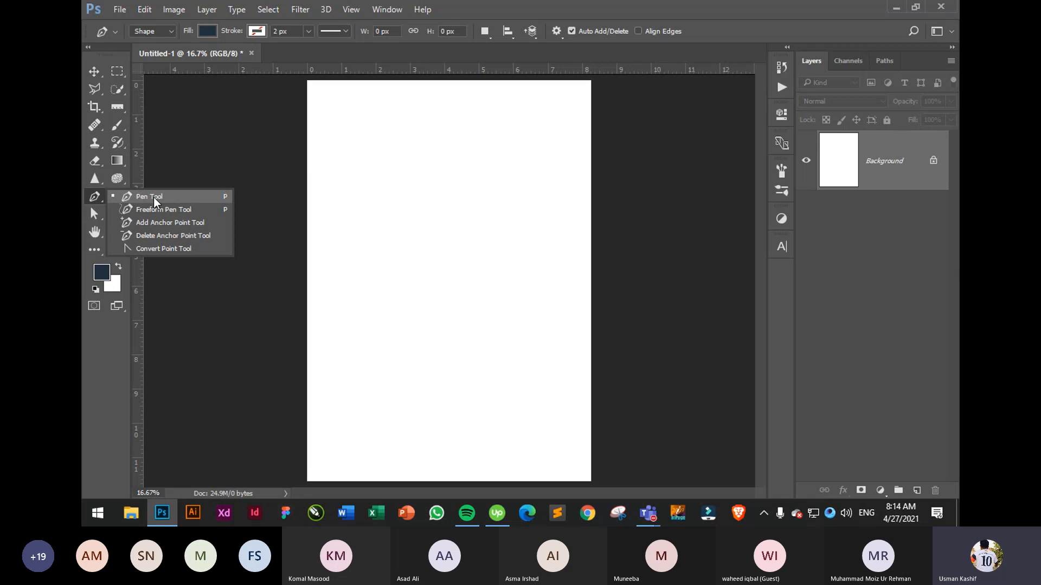
{"action": "left_click", "coordinate": [154, 198]}
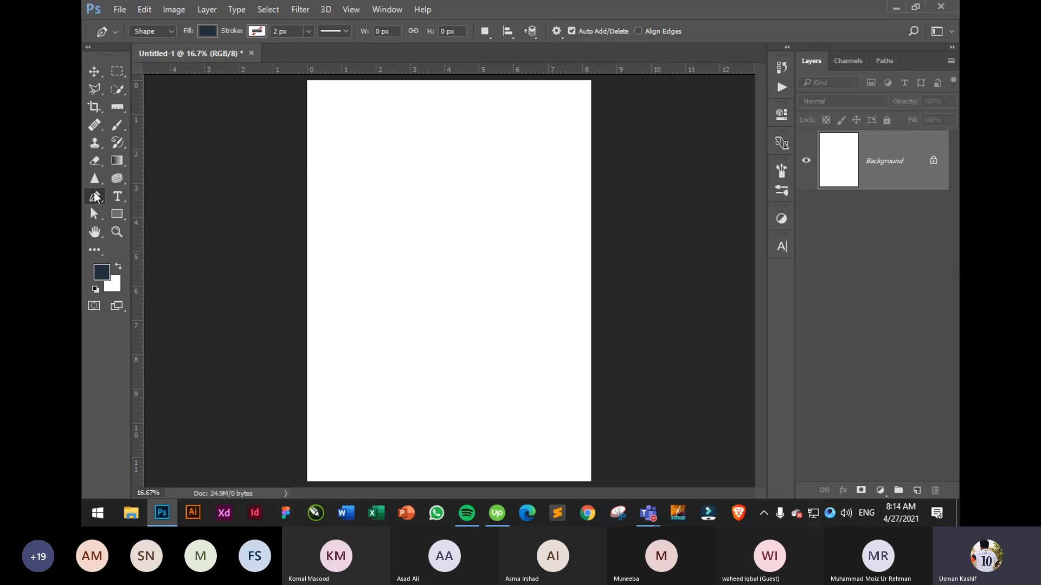
{"action": "right_click", "coordinate": [96, 197]}
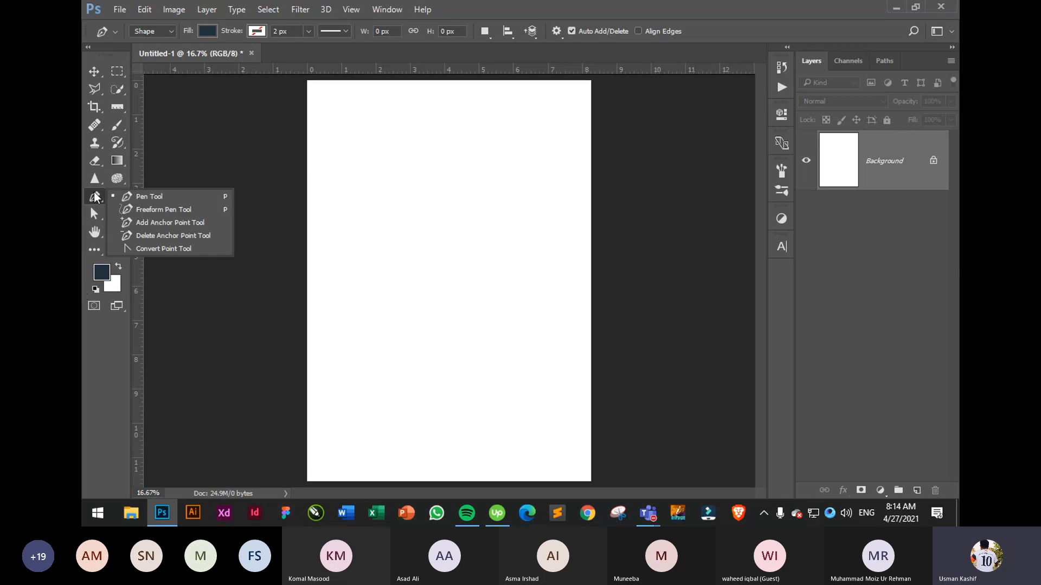
{"action": "left_click", "coordinate": [186, 209]}
{"action": "mouse_move", "coordinate": [349, 295]}
{"action": "left_mouse_down"}
{"action": "mouse_move", "coordinate": [341, 221]}
{"action": "mouse_move", "coordinate": [421, 167]}
{"action": "mouse_move", "coordinate": [541, 223]}
{"action": "mouse_move", "coordinate": [532, 320]}
{"action": "mouse_move", "coordinate": [409, 420]}
{"action": "mouse_move", "coordinate": [350, 290]}
{"action": "left_mouse_up"}
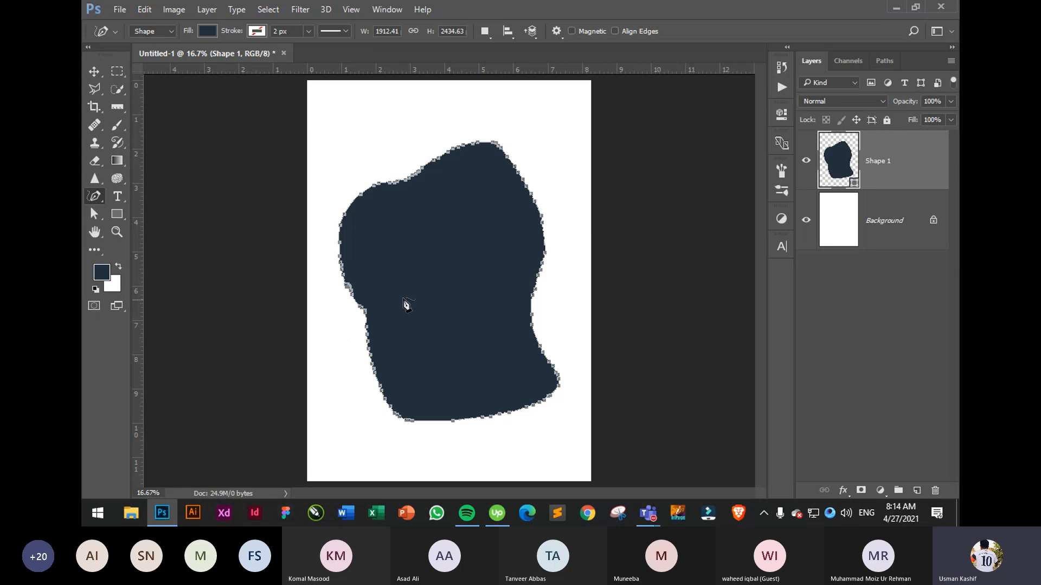
Delete the freeform shape from the page
{"action": "left_click", "coordinate": [93, 71]}
{"action": "left_click_drag", "start_coordinate": [487, 253], "coordinate": [487, 234]}
{"action": "key", "text": "Delete"}
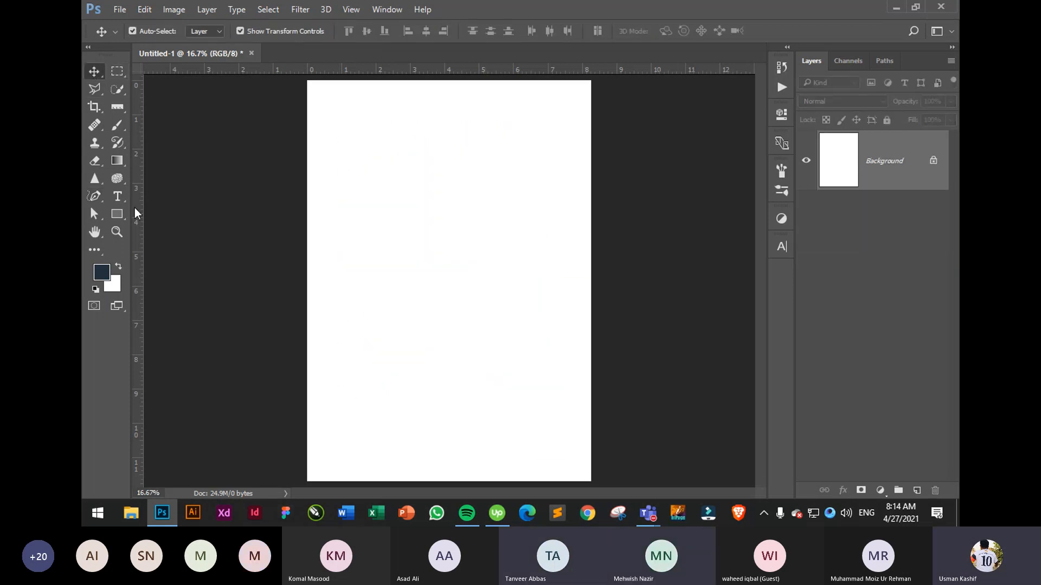
Draw a closed freeform shape about 1791 × 2111 px and give it a black stroke with no fill
{"action": "left_click", "coordinate": [95, 196]}
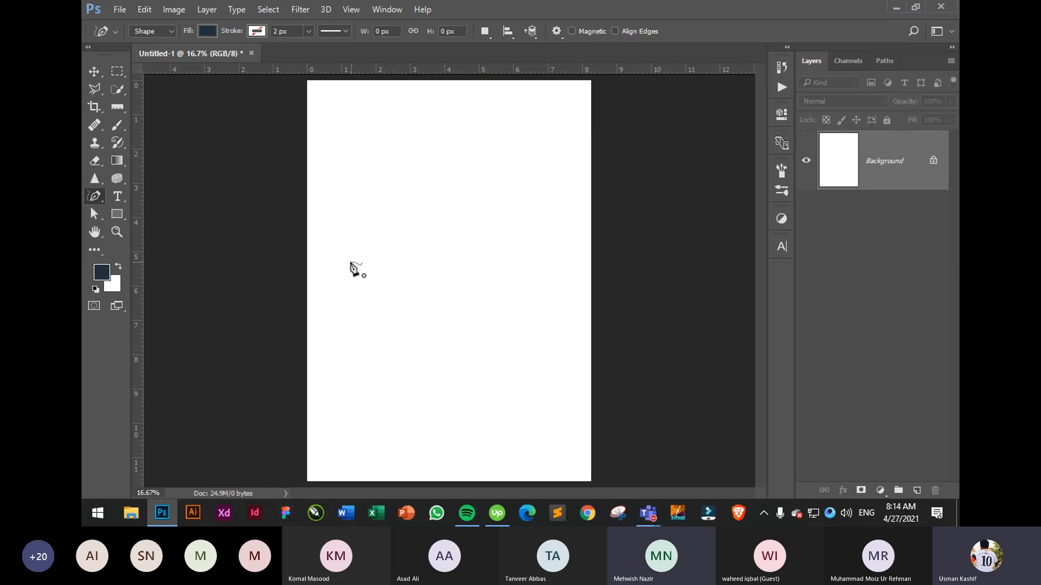
{"action": "mouse_move", "coordinate": [350, 262]}
{"action": "left_mouse_down"}
{"action": "mouse_move", "coordinate": [352, 197]}
{"action": "mouse_move", "coordinate": [491, 145]}
{"action": "mouse_move", "coordinate": [532, 249]}
{"action": "mouse_move", "coordinate": [492, 367]}
{"action": "mouse_move", "coordinate": [338, 334]}
{"action": "mouse_move", "coordinate": [351, 258]}
{"action": "left_mouse_up"}
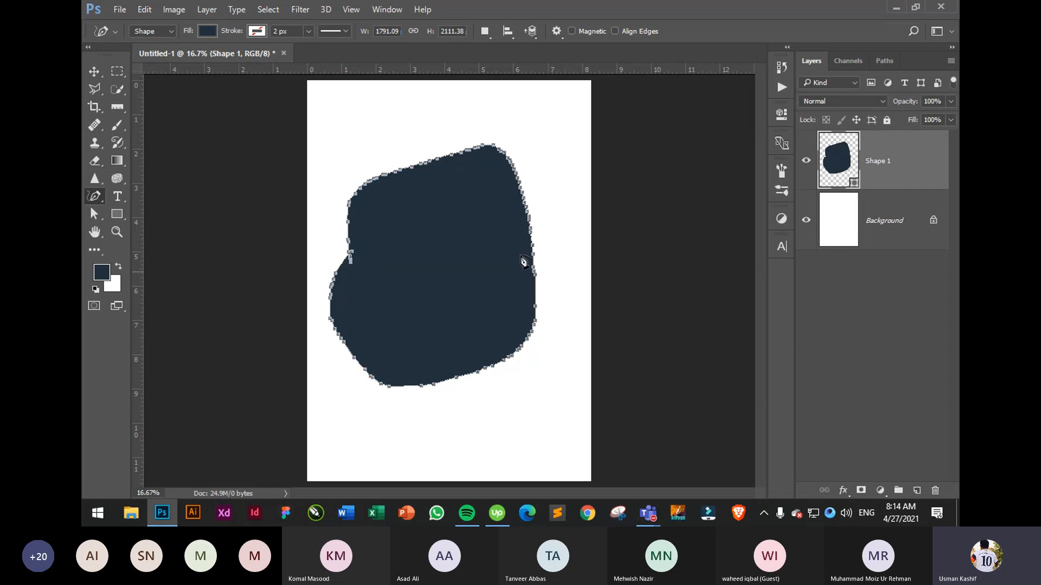
{"action": "left_click", "coordinate": [258, 31]}
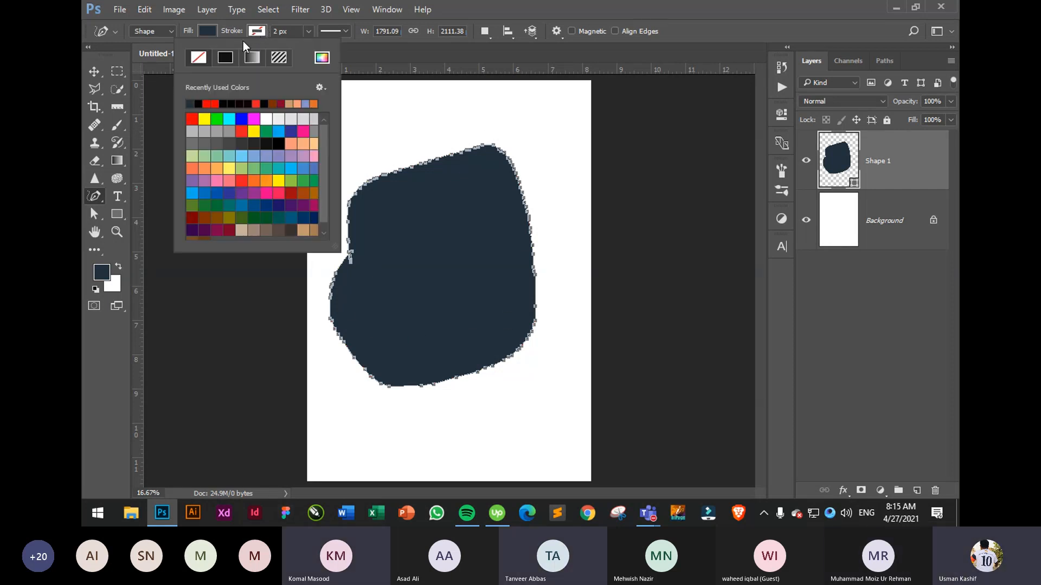
{"action": "left_click", "coordinate": [199, 103]}
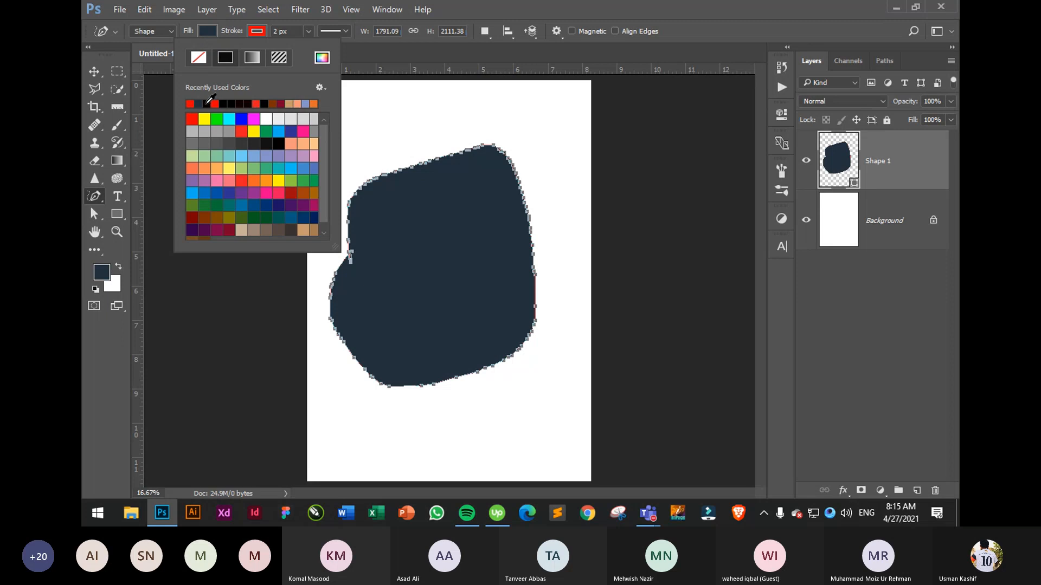
{"action": "left_click", "coordinate": [209, 31]}
{"action": "left_click", "coordinate": [149, 57]}
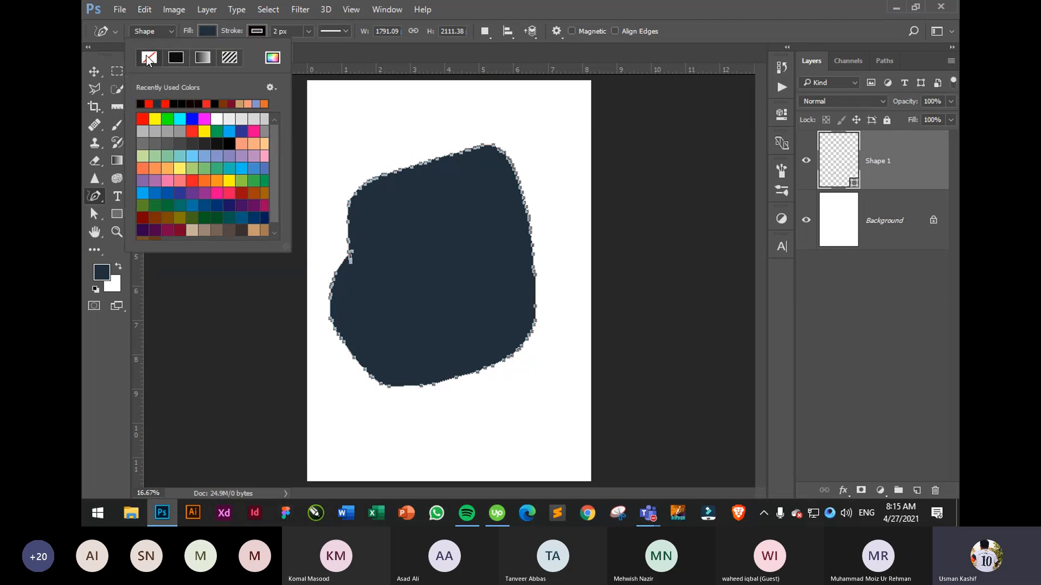
{"action": "left_click", "coordinate": [93, 74]}
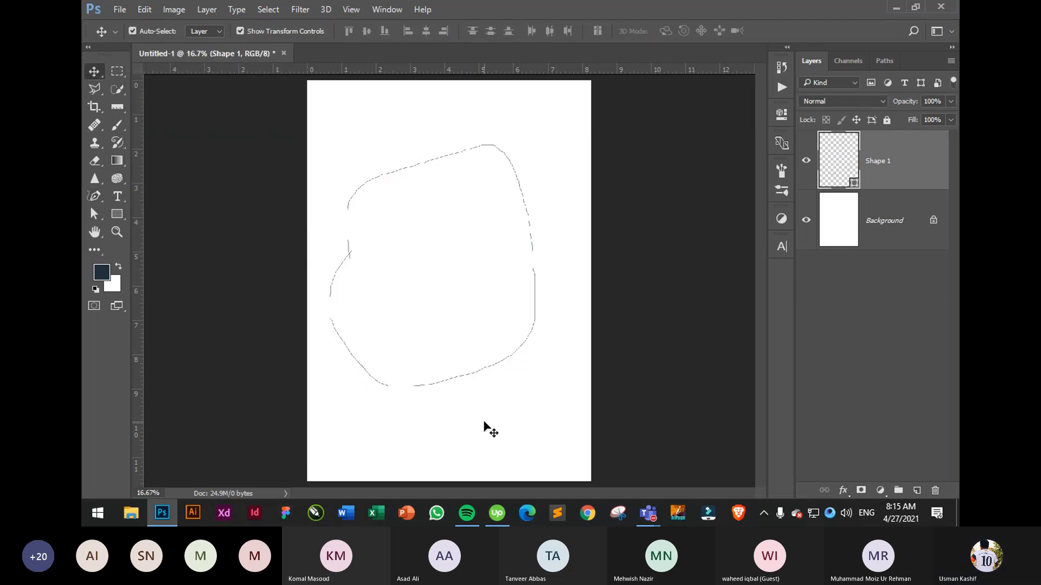
{"action": "left_click", "coordinate": [484, 428]}
Select the freeform outline's whole path to show its anchor points, and delete the shape
{"action": "left_click", "coordinate": [98, 201]}
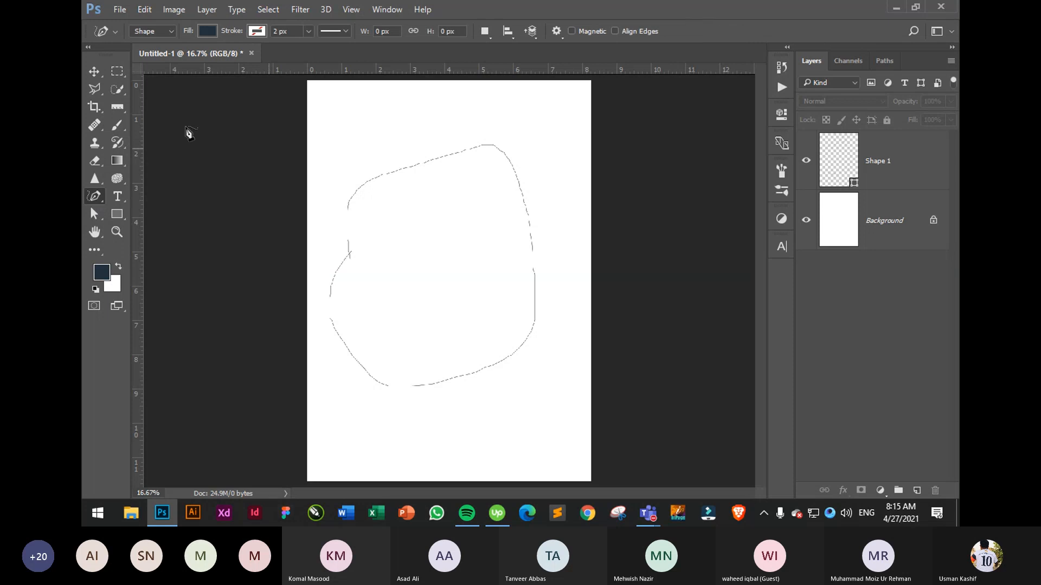
{"action": "left_click", "coordinate": [92, 72]}
{"action": "left_click", "coordinate": [471, 152]}
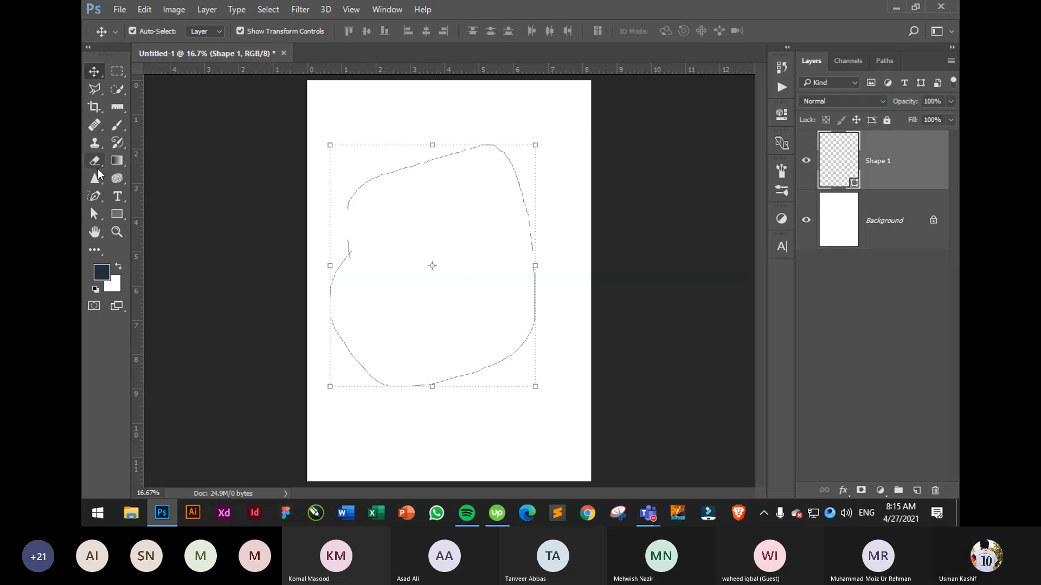
{"action": "left_click", "coordinate": [95, 196]}
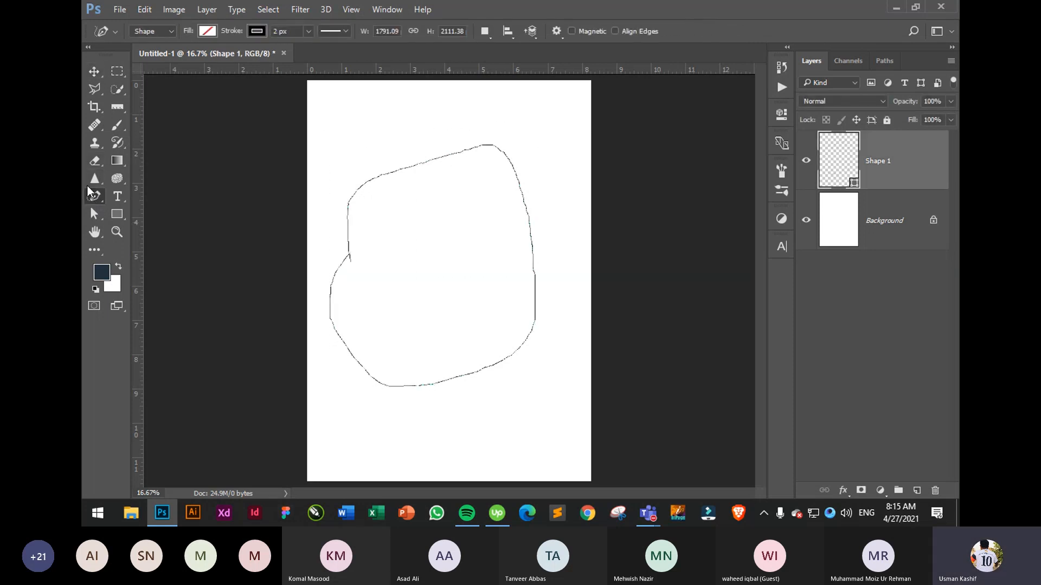
{"action": "left_click", "coordinate": [94, 214]}
{"action": "left_click_drag", "start_coordinate": [320, 128], "coordinate": [576, 426]}
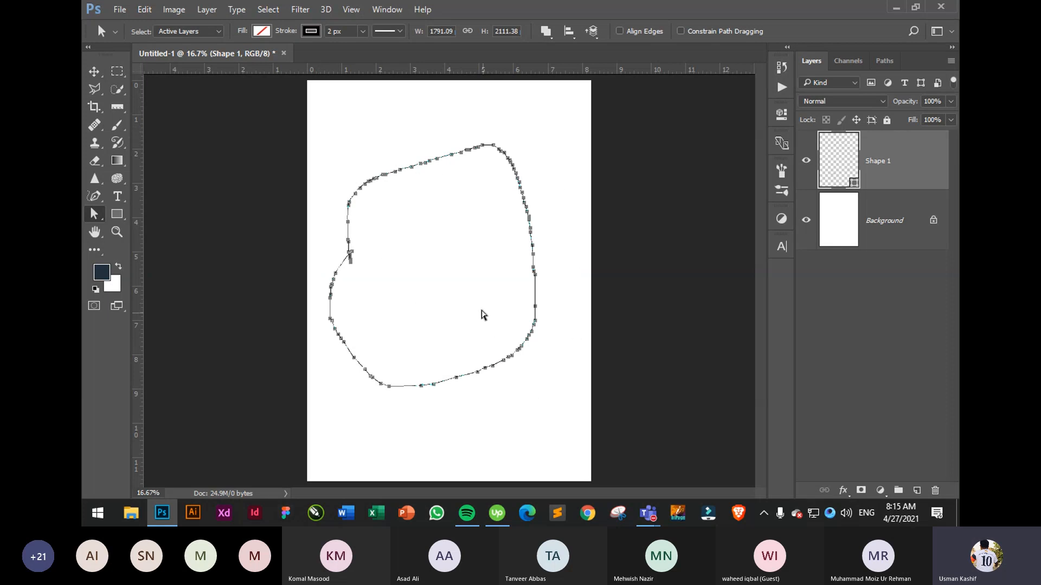
{"action": "left_click", "coordinate": [94, 71]}
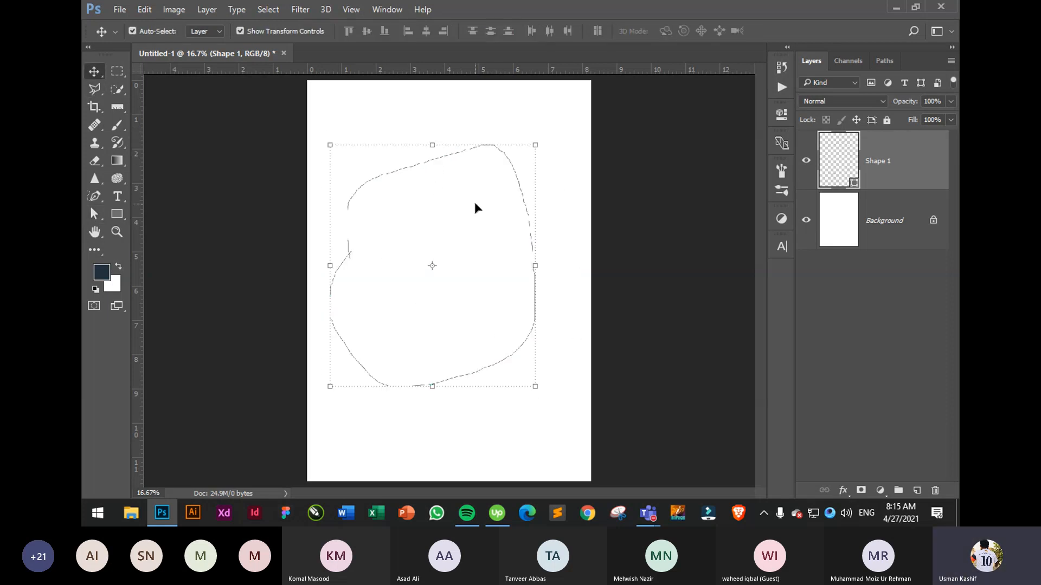
{"action": "key", "text": "Delete"}
Draw a closed seven-sided polygon about 1952 × 2272 px across the page with the Pen tool
{"action": "left_click", "coordinate": [95, 198]}
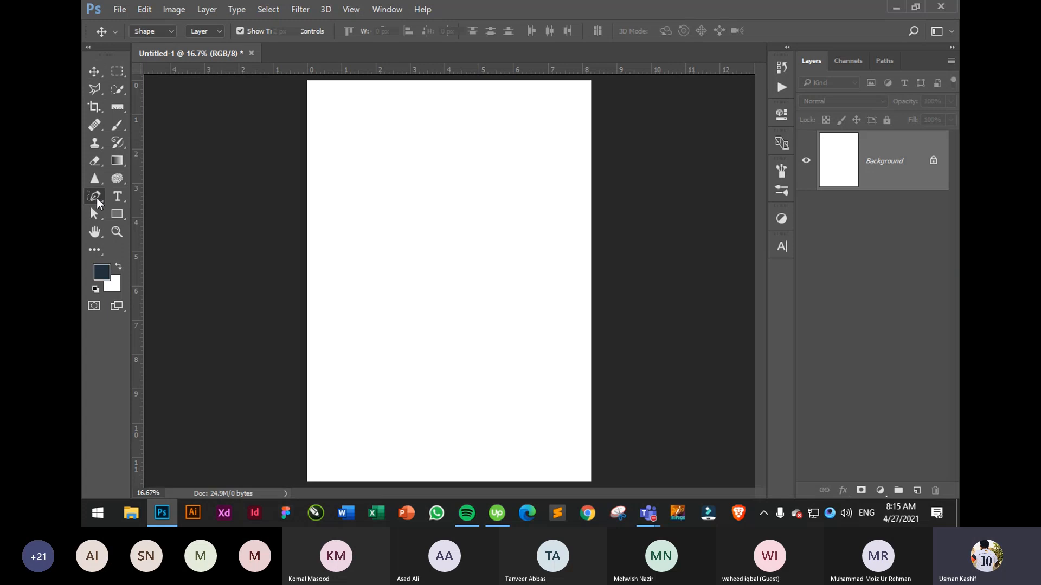
{"action": "right_click", "coordinate": [96, 202]}
{"action": "left_click", "coordinate": [152, 198]}
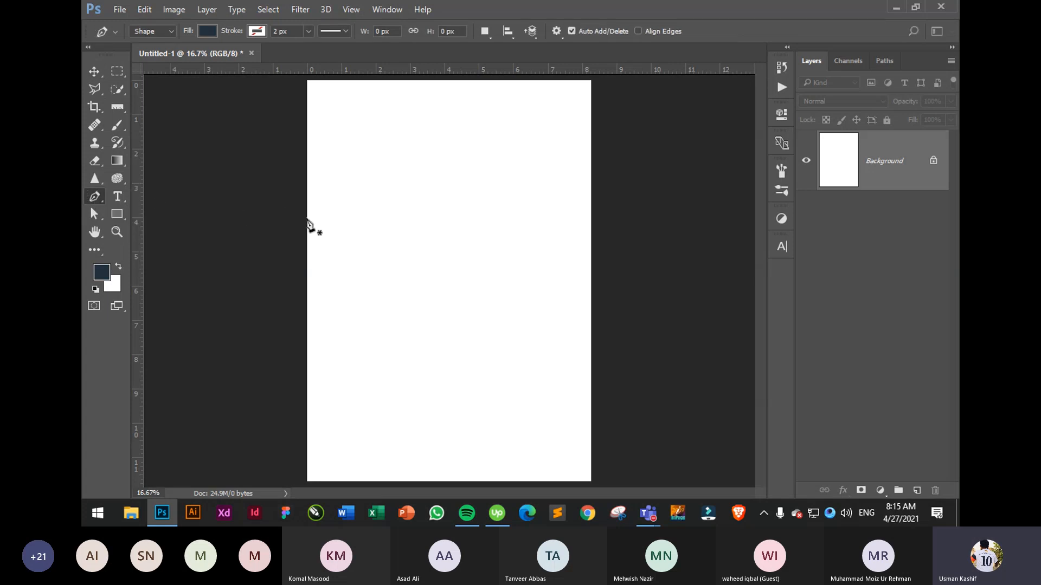
{"action": "left_click", "coordinate": [337, 244]}
{"action": "left_click", "coordinate": [454, 172]}
{"action": "left_click", "coordinate": [555, 173]}
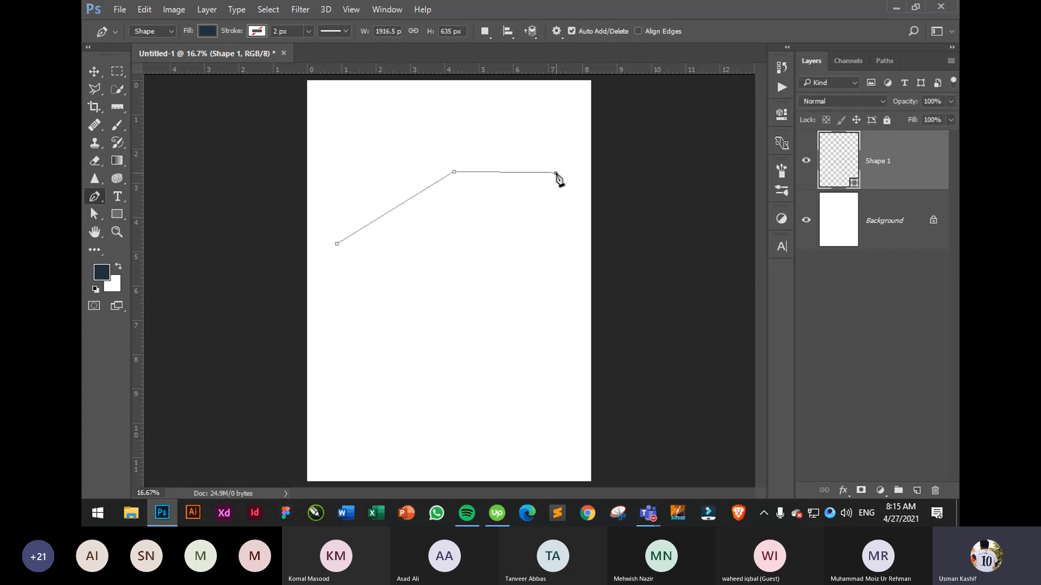
{"action": "left_click", "coordinate": [558, 271]}
{"action": "left_click", "coordinate": [533, 419]}
{"action": "left_click", "coordinate": [407, 431]}
{"action": "left_click", "coordinate": [335, 376]}
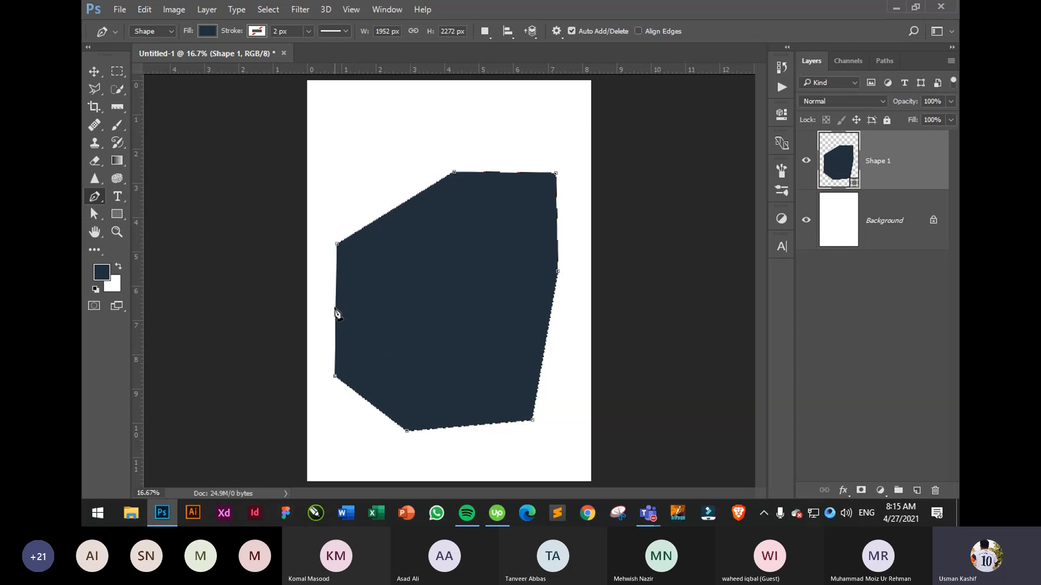
{"action": "left_click", "coordinate": [337, 245]}
Give the seven-sided polygon a black stroke and remove its fill
{"action": "left_click", "coordinate": [266, 33]}
{"action": "left_click", "coordinate": [228, 103]}
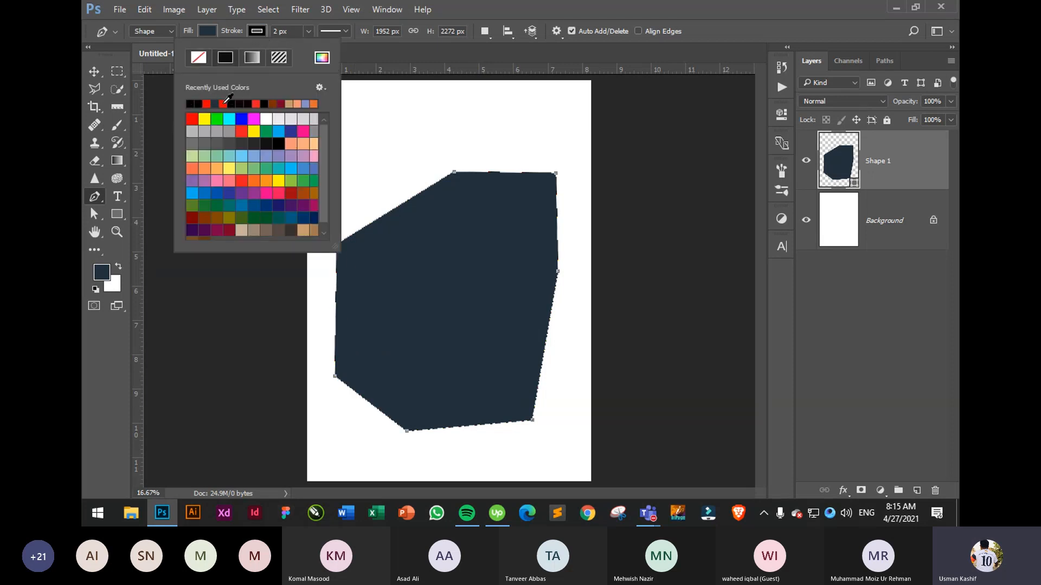
{"action": "left_click", "coordinate": [209, 32]}
{"action": "left_click", "coordinate": [148, 57]}
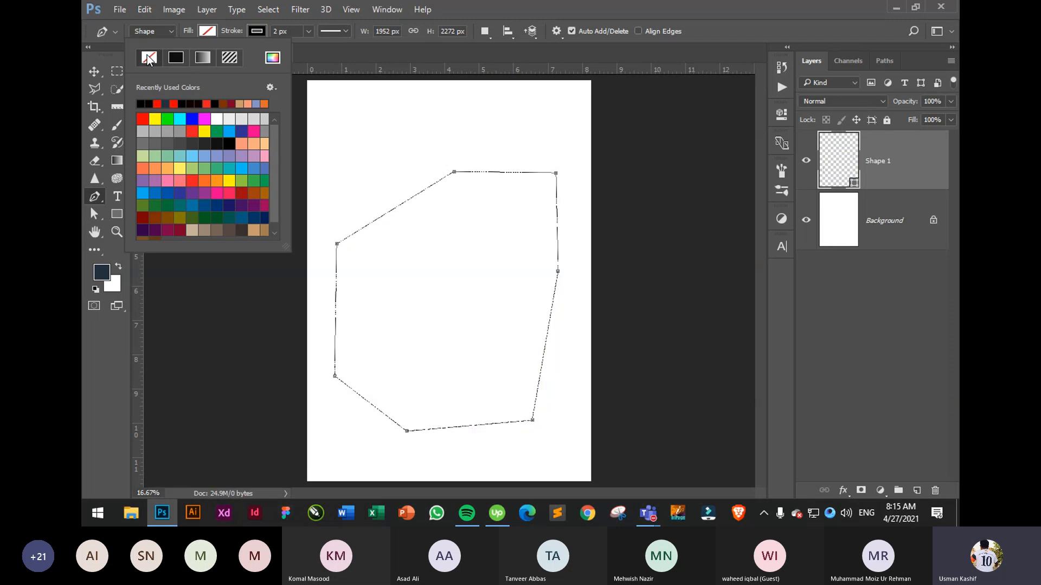
{"action": "left_click", "coordinate": [470, 13]}
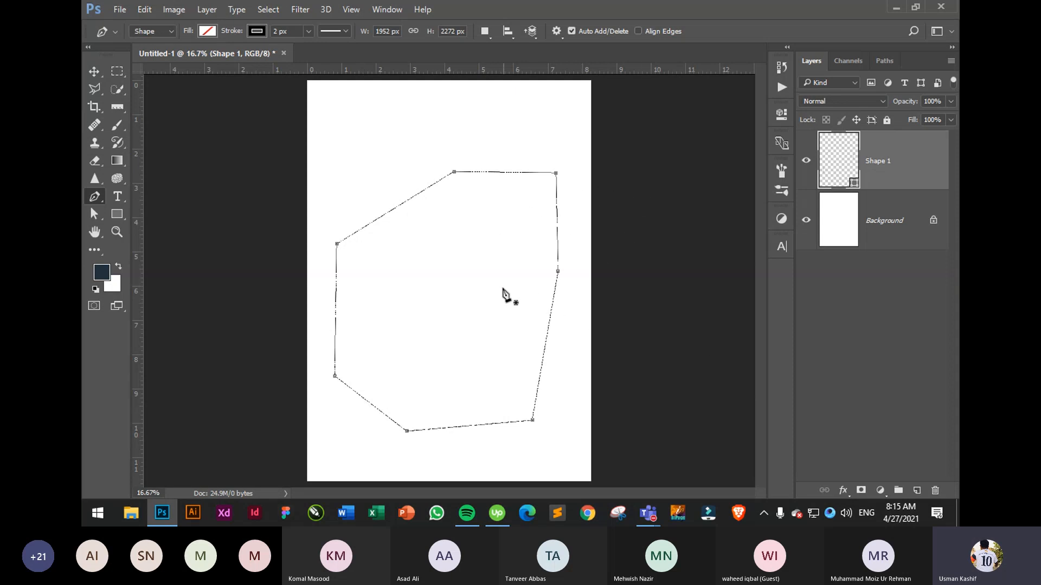
Add anchor points on the polygon's upper-left and bottom edges with the Add Anchor Point tool, bending the bottom edge into an S-curve
{"action": "right_click", "coordinate": [100, 200]}
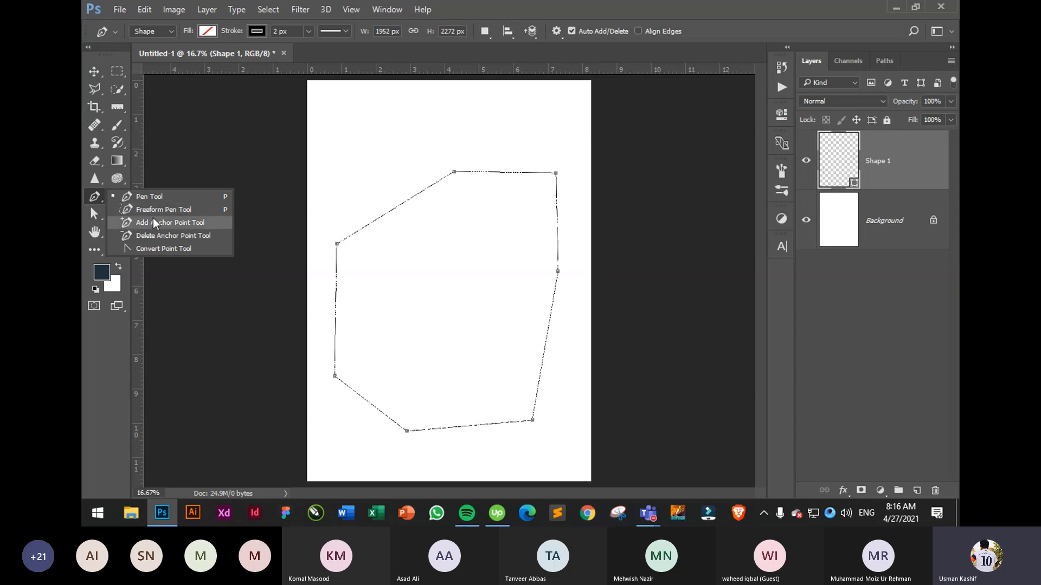
{"action": "left_click", "coordinate": [187, 224]}
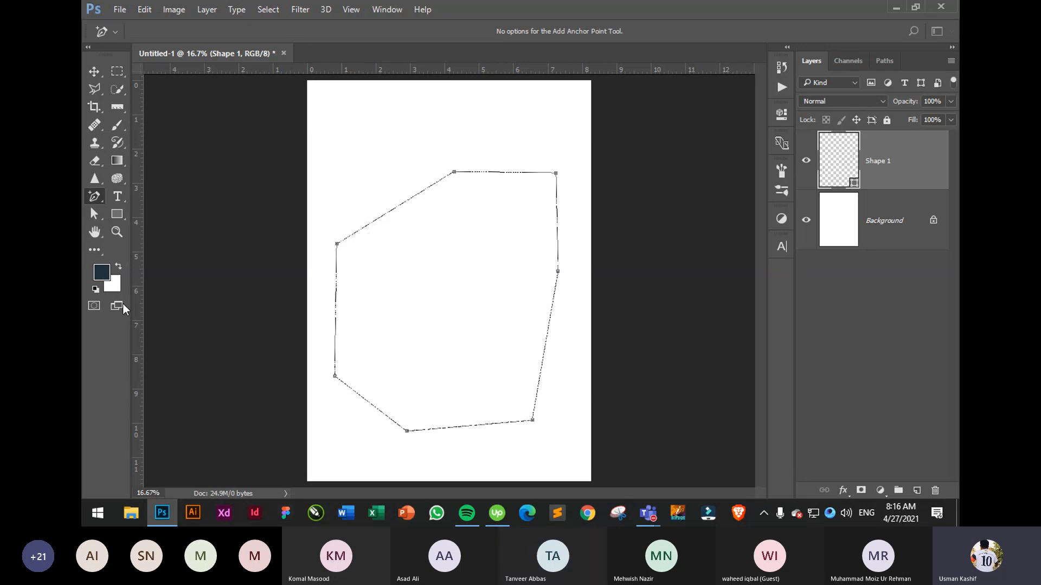
{"action": "left_click", "coordinate": [393, 211]}
{"action": "left_click_drag", "start_coordinate": [501, 427], "coordinate": [496, 445]}
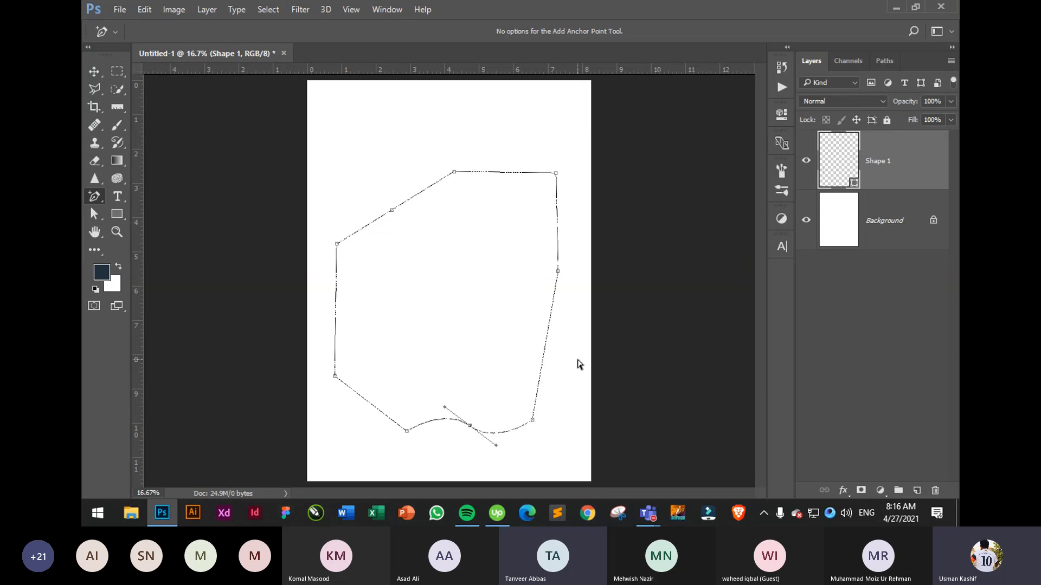
Add an anchor point on the lower-right edge and bend it into a curve, and add points on the lower-left and top edges
{"action": "left_click", "coordinate": [544, 353]}
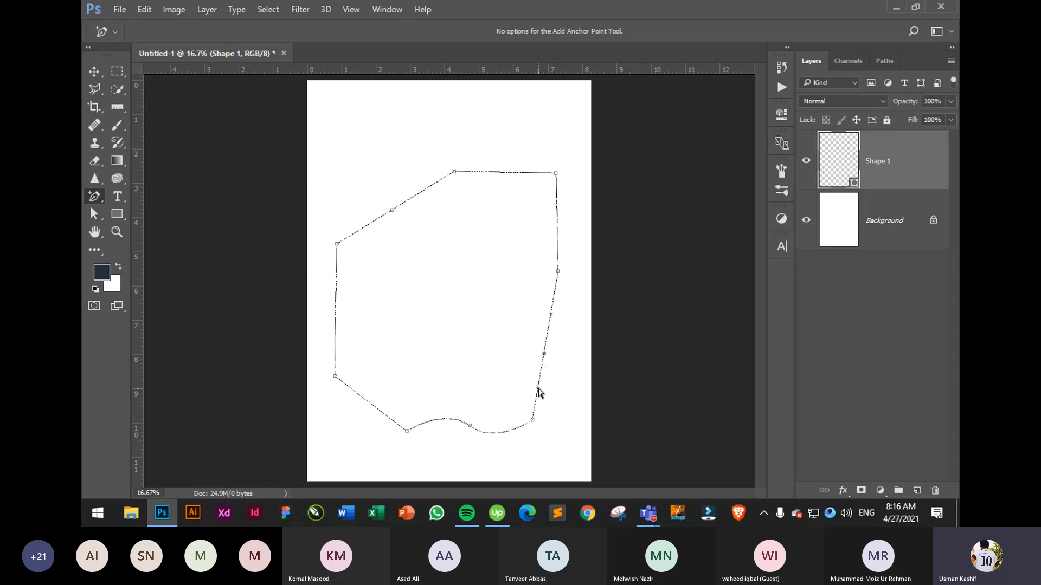
{"action": "left_click_drag", "start_coordinate": [538, 391], "coordinate": [528, 386]}
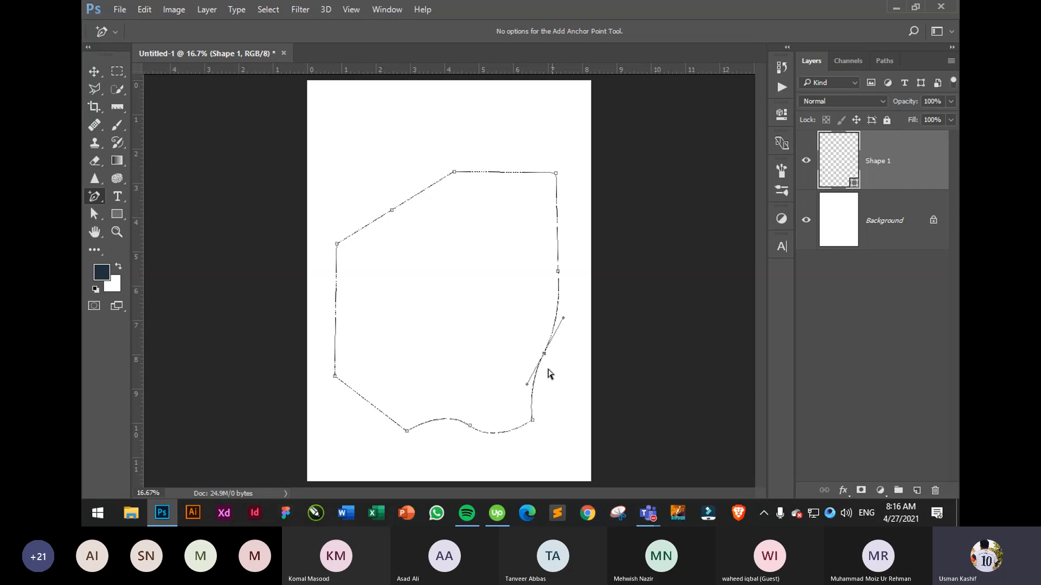
{"action": "left_click", "coordinate": [368, 402]}
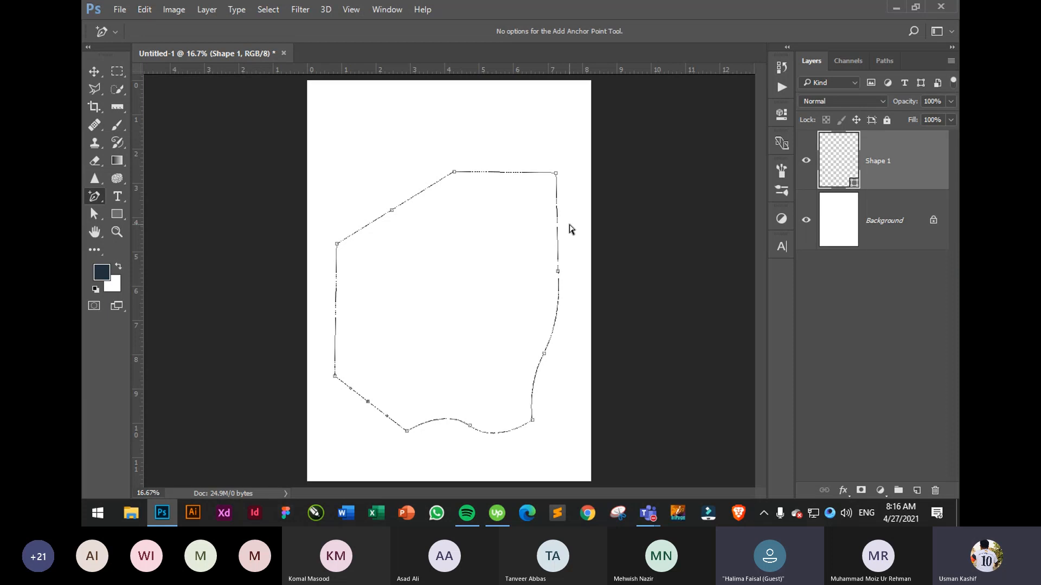
{"action": "left_click", "coordinate": [515, 172]}
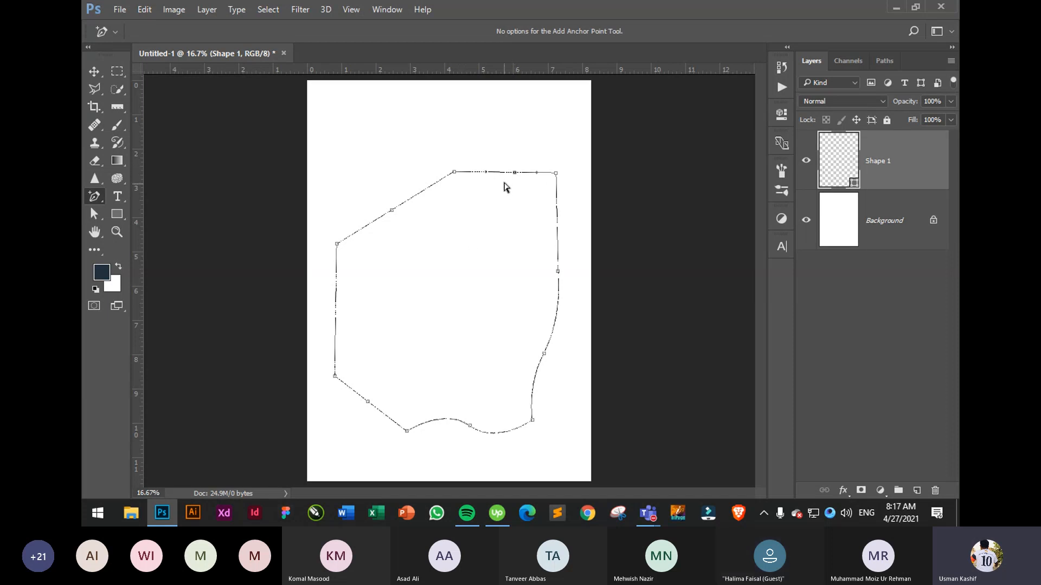
Remove the added point on the top edge and the corner at its left end with the Delete Anchor Point tool
{"action": "left_click", "coordinate": [106, 198]}
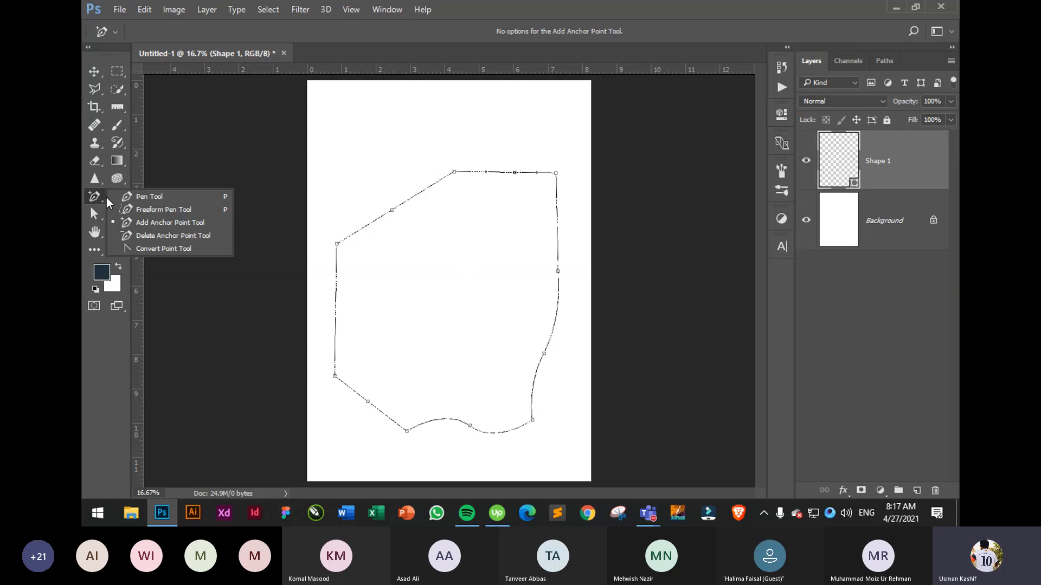
{"action": "left_click", "coordinate": [177, 237]}
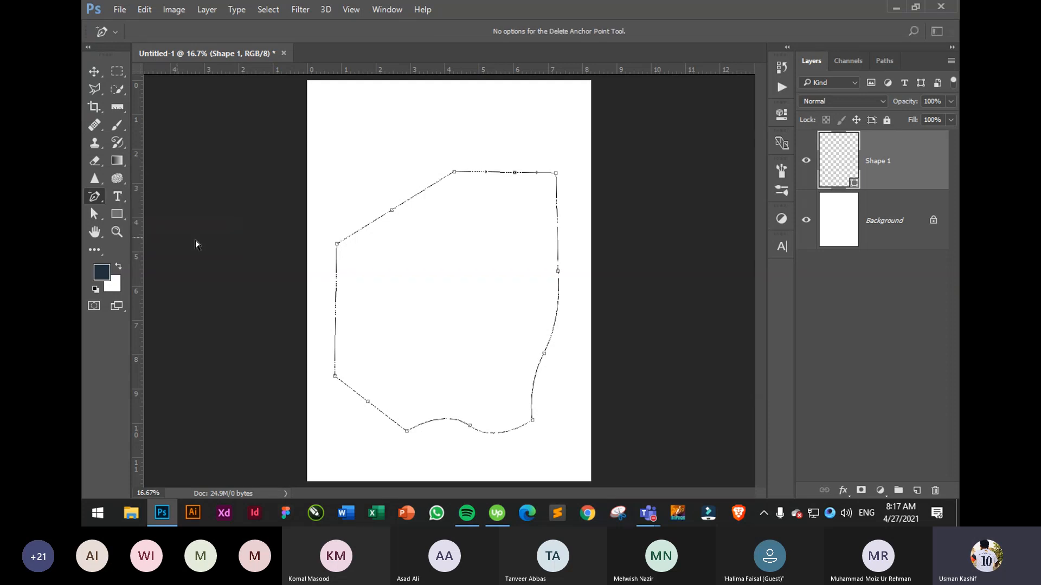
{"action": "left_click", "coordinate": [515, 172]}
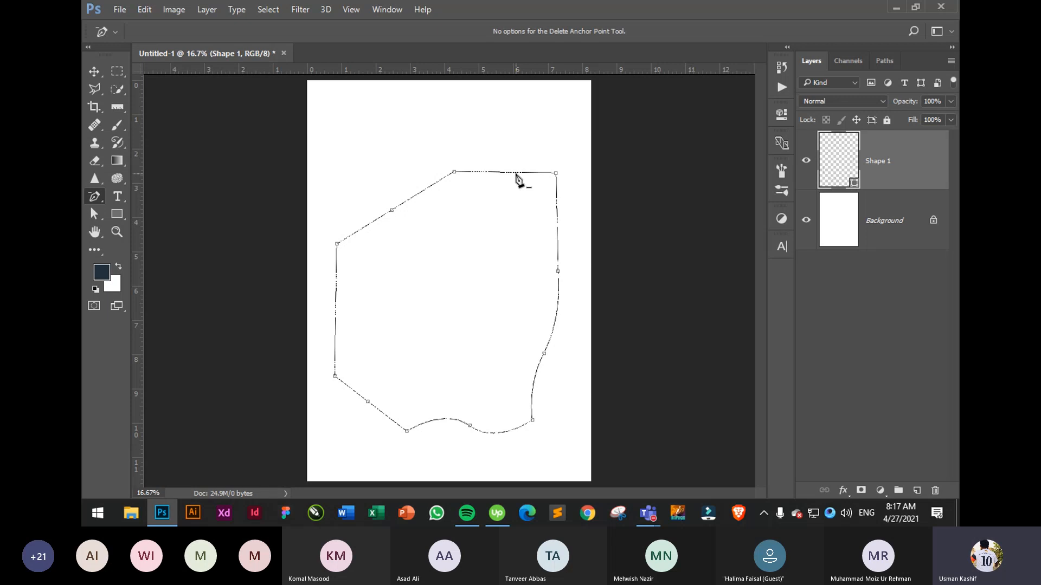
{"action": "left_click", "coordinate": [455, 173]}
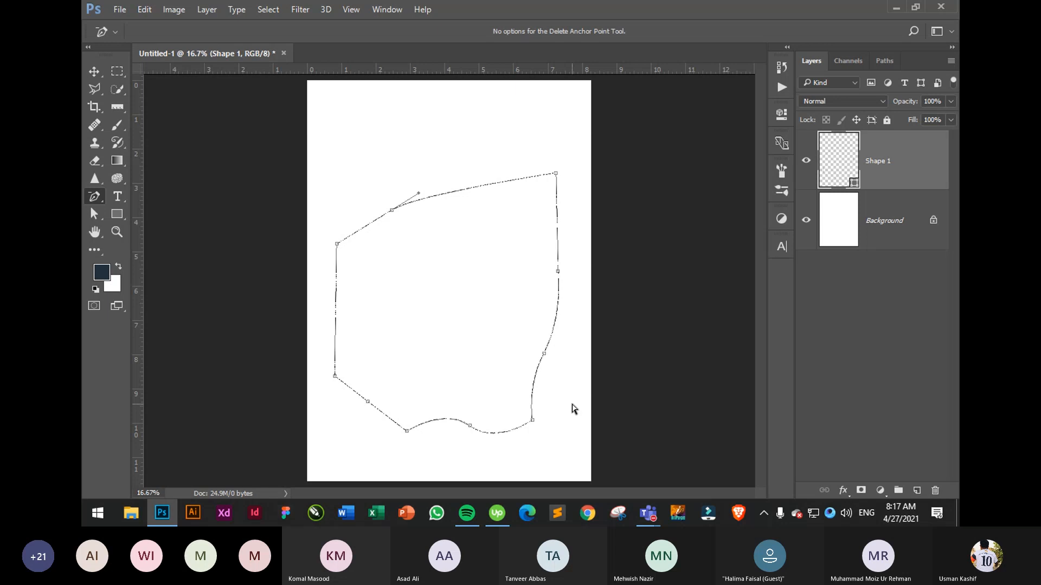
Delete the lower-right corner point, reshape the bottom curve with its direction handle, and delete that curve's anchor point
{"action": "left_click", "coordinate": [532, 421]}
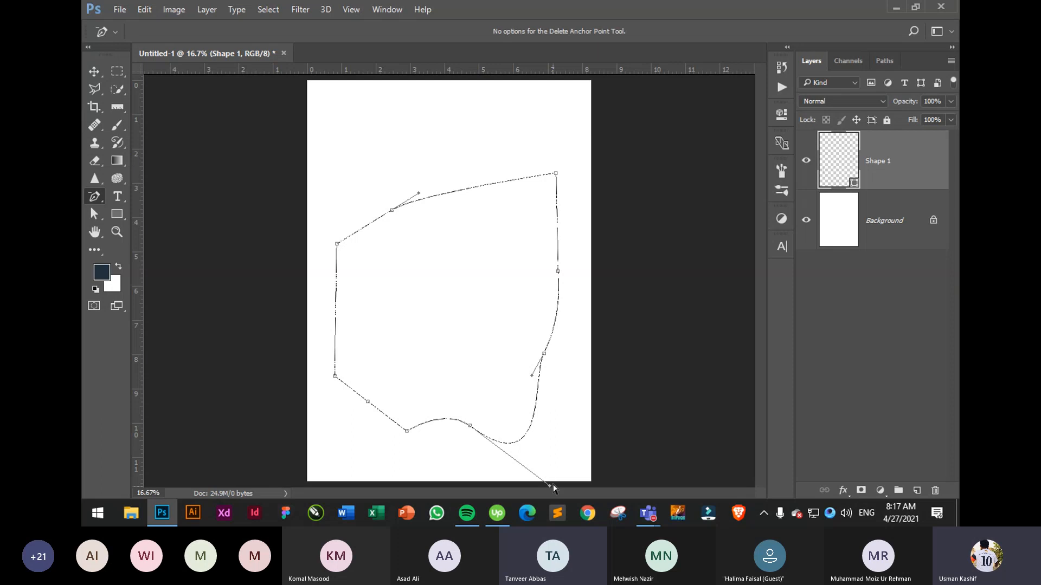
{"action": "left_click_drag", "start_coordinate": [550, 490], "coordinate": [529, 411]}
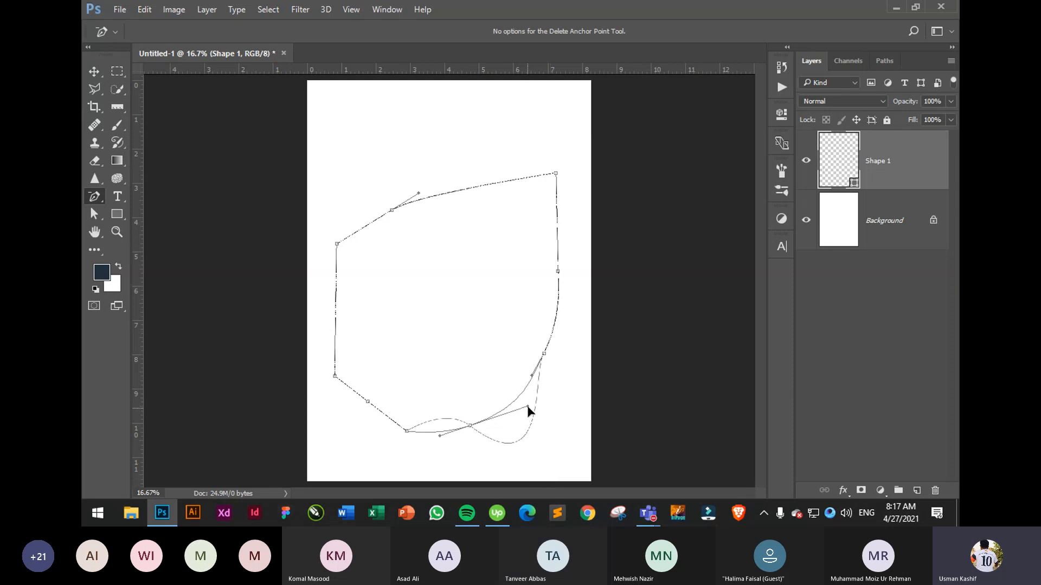
{"action": "left_click", "coordinate": [470, 427]}
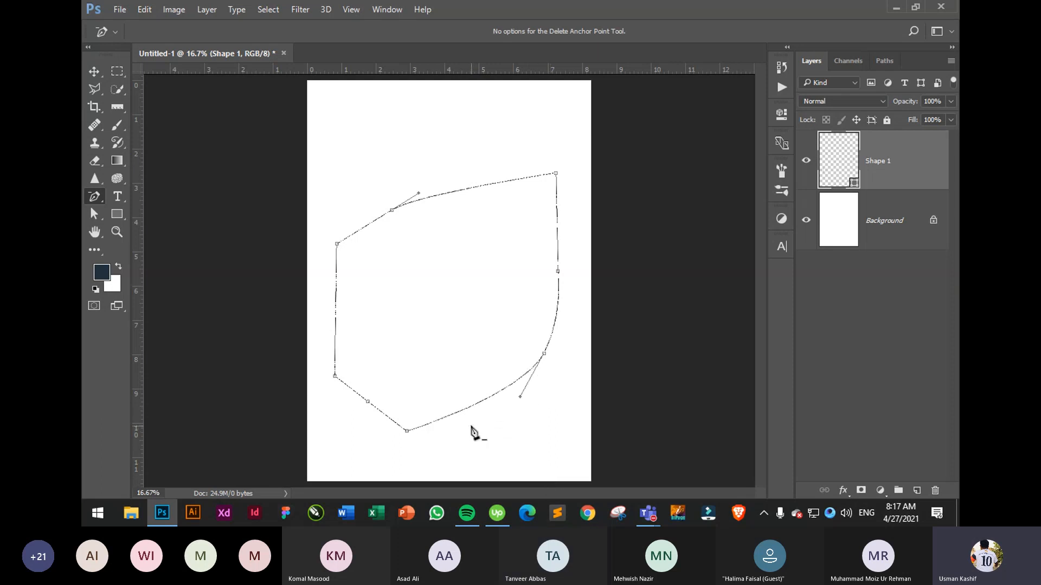
Delete the anchor point on the lower-right curve, the lower-left corner, and the point added on the lower-left edge
{"action": "left_click", "coordinate": [544, 355]}
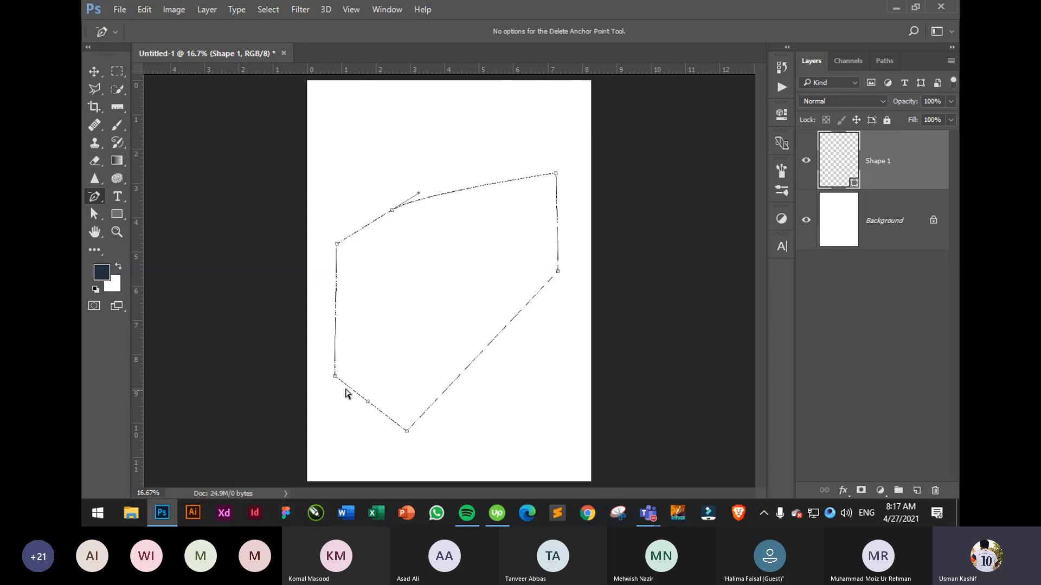
{"action": "left_click", "coordinate": [335, 376]}
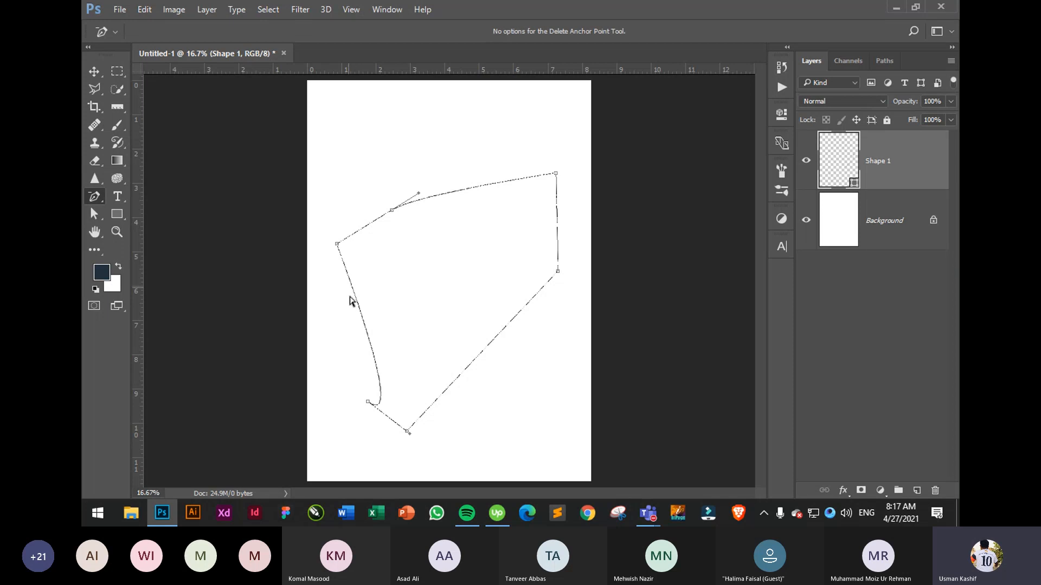
{"action": "left_click", "coordinate": [368, 402]}
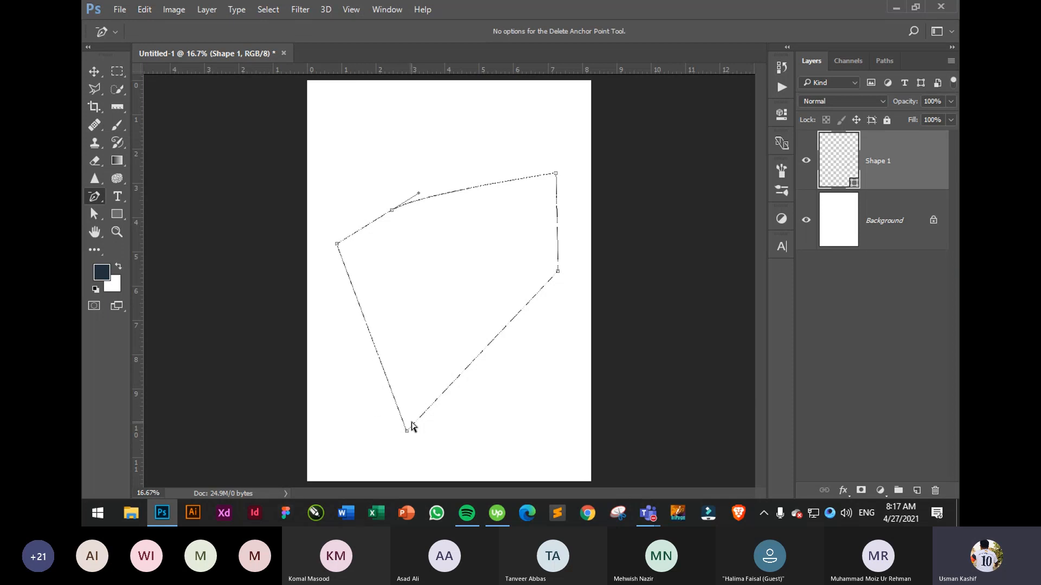
Add an anchor point about midway along the long left edge with the Add Anchor Point tool
{"action": "right_click", "coordinate": [95, 198]}
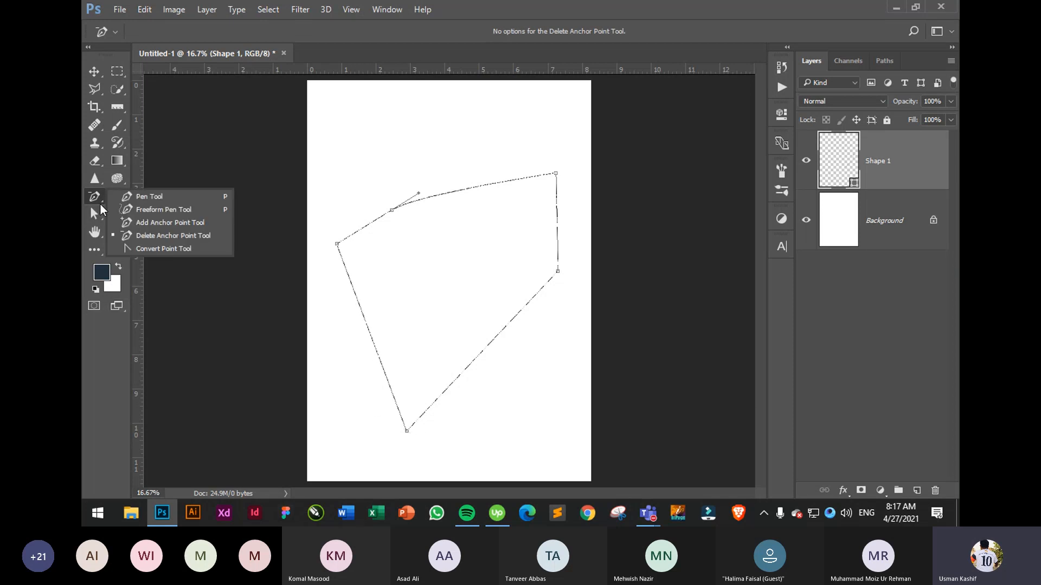
{"action": "left_click", "coordinate": [163, 223]}
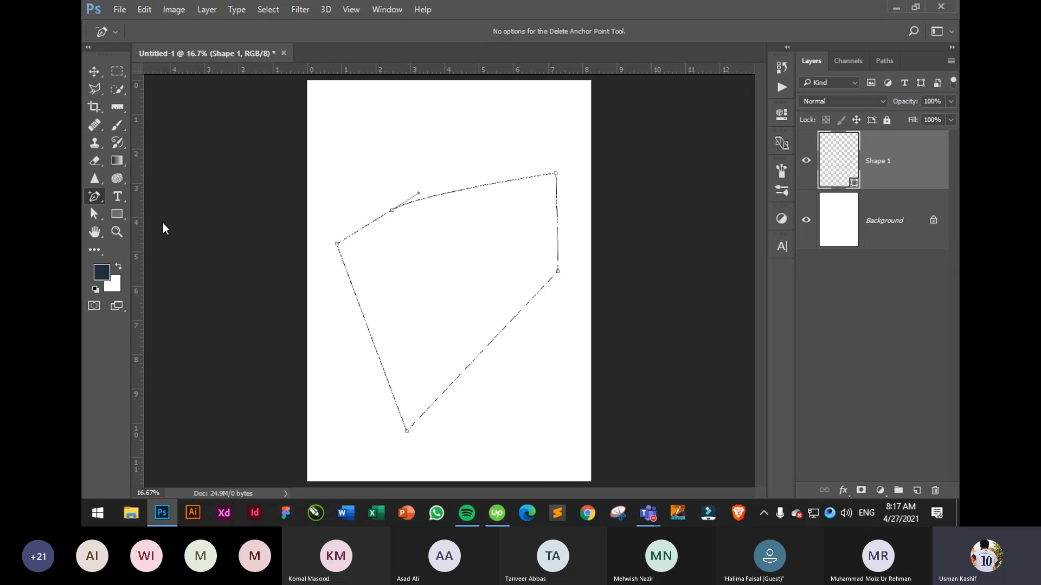
{"action": "left_click", "coordinate": [371, 334]}
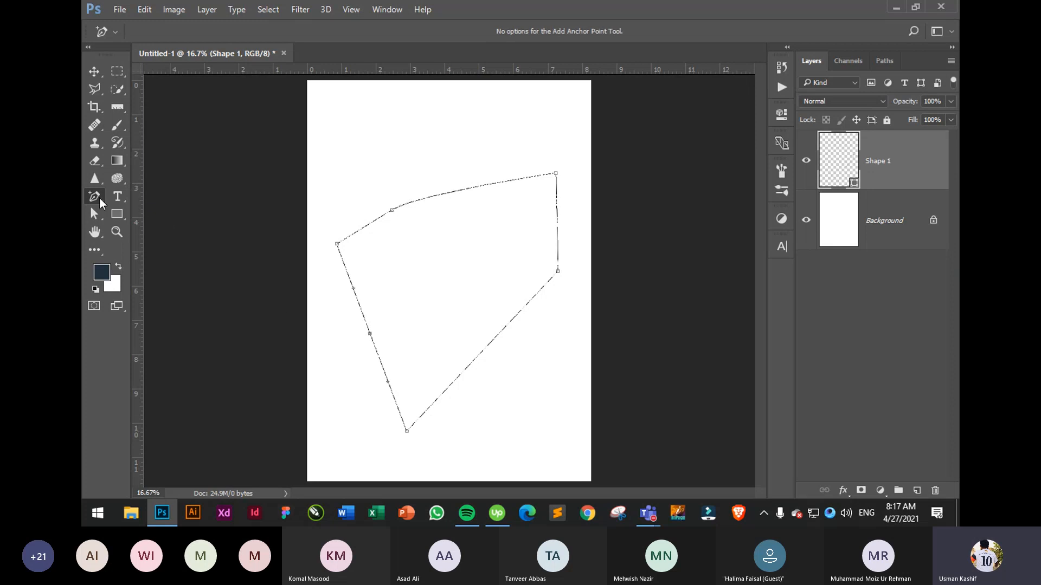
Try to add an anchor point on the shape's curved top edge with the Pen tool, and undo the attempt
{"action": "right_click", "coordinate": [99, 201]}
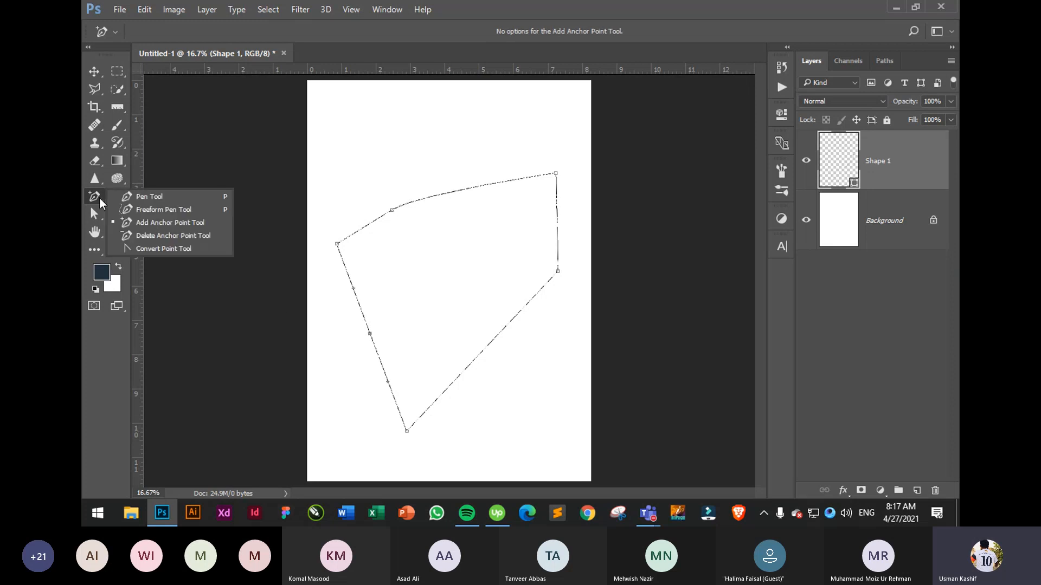
{"action": "left_click", "coordinate": [143, 197]}
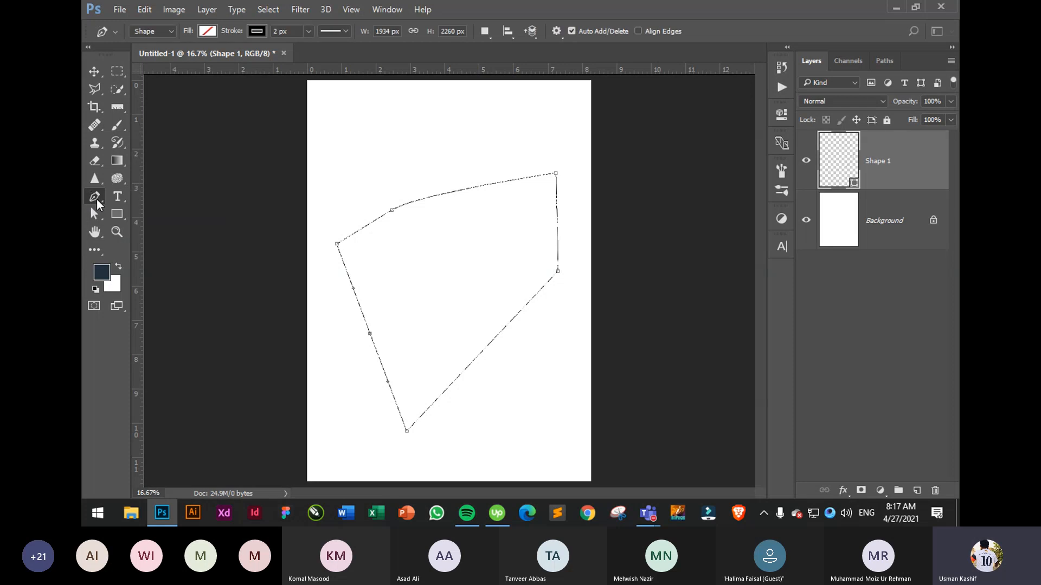
{"action": "right_click", "coordinate": [98, 202]}
{"action": "left_click", "coordinate": [158, 196]}
{"action": "right_click", "coordinate": [95, 200]}
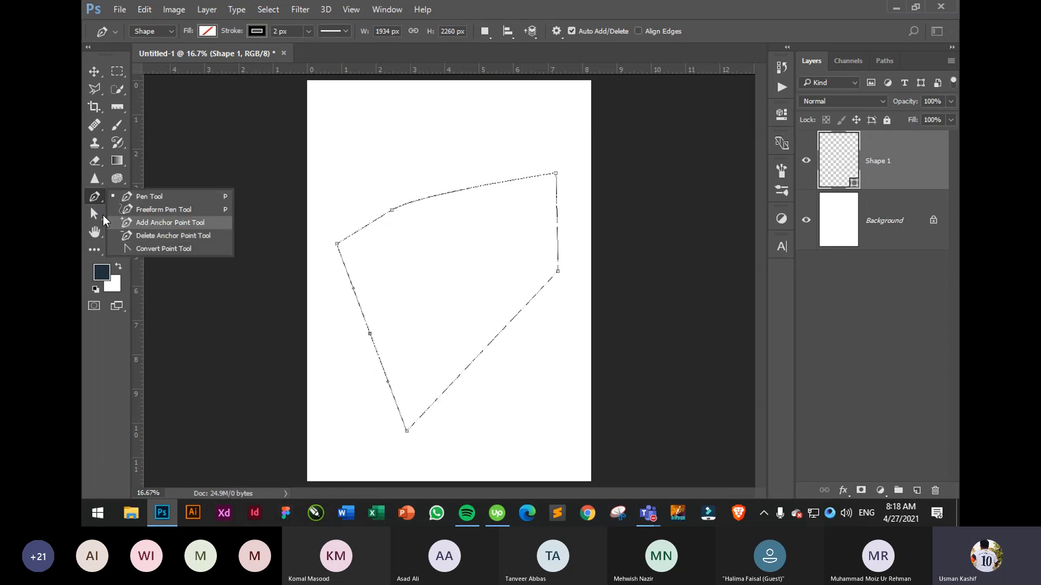
{"action": "left_click", "coordinate": [108, 197]}
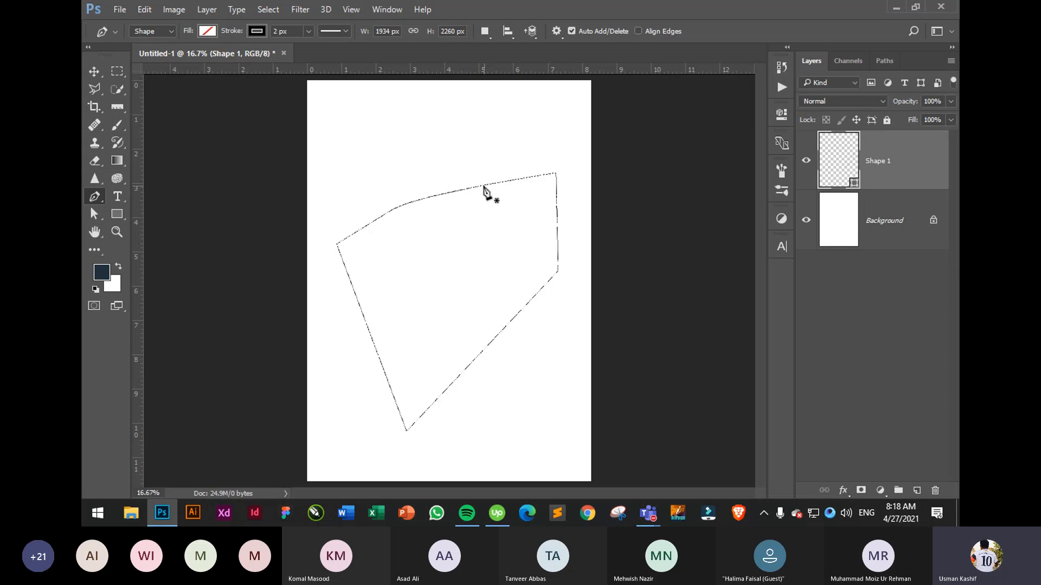
{"action": "left_click", "coordinate": [99, 81]}
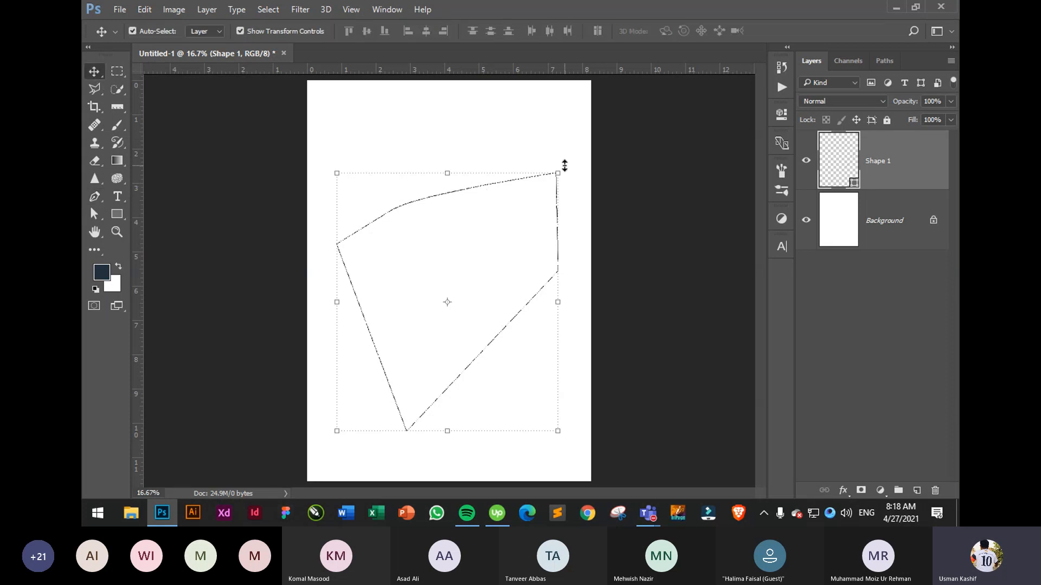
{"action": "left_click", "coordinate": [472, 151]}
{"action": "left_click_drag", "start_coordinate": [418, 144], "coordinate": [529, 306]}
{"action": "left_click", "coordinate": [94, 199]}
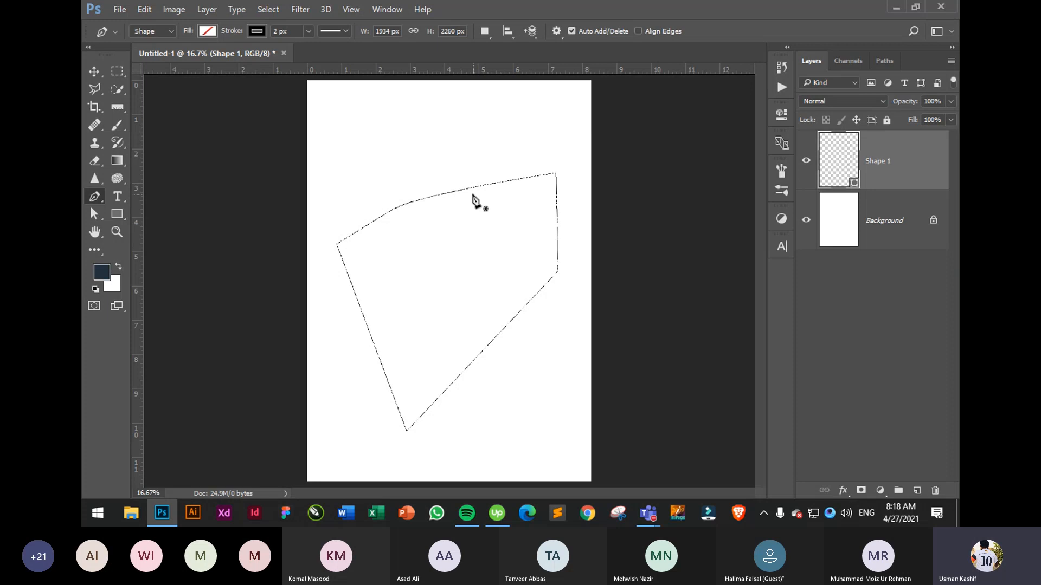
{"action": "left_click", "coordinate": [446, 192]}
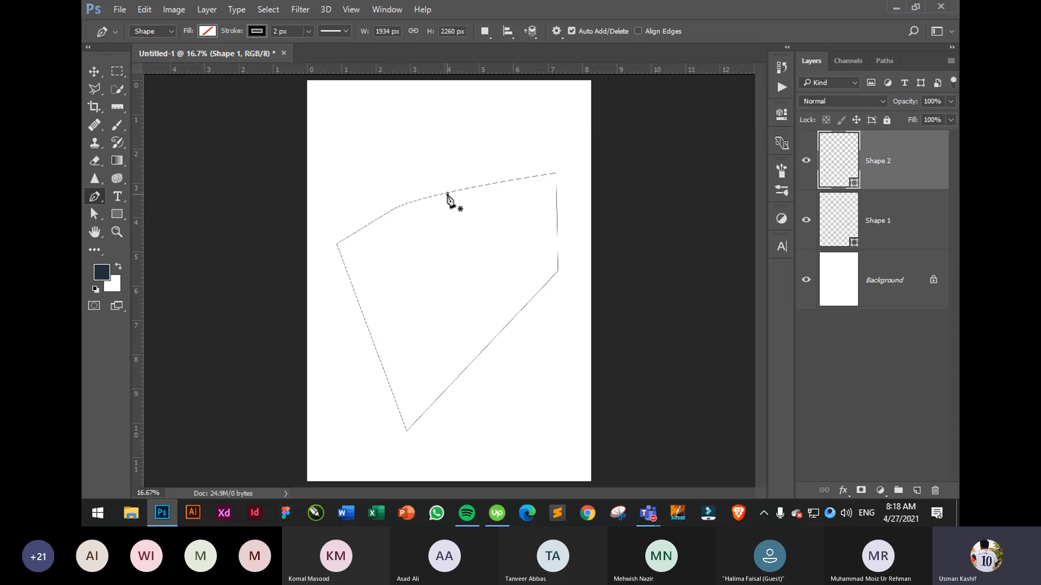
{"action": "key", "text": "ctrl+z"}
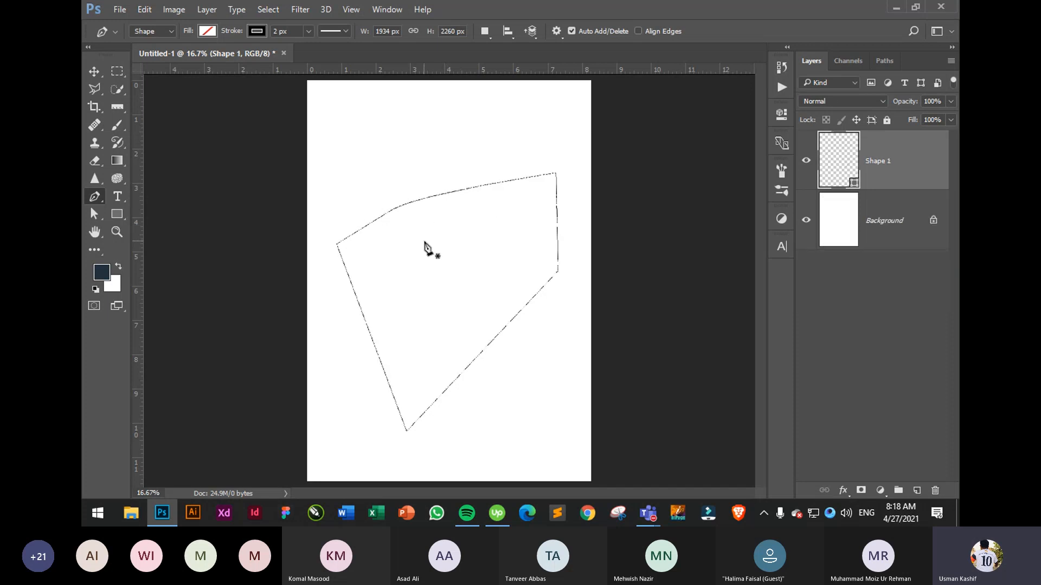
Select the shape's whole path to show its anchor points, and return to the Pen tool
{"action": "left_click", "coordinate": [93, 215]}
{"action": "left_click_drag", "start_coordinate": [327, 157], "coordinate": [574, 464]}
{"action": "left_click", "coordinate": [94, 197]}
{"action": "right_click", "coordinate": [96, 199]}
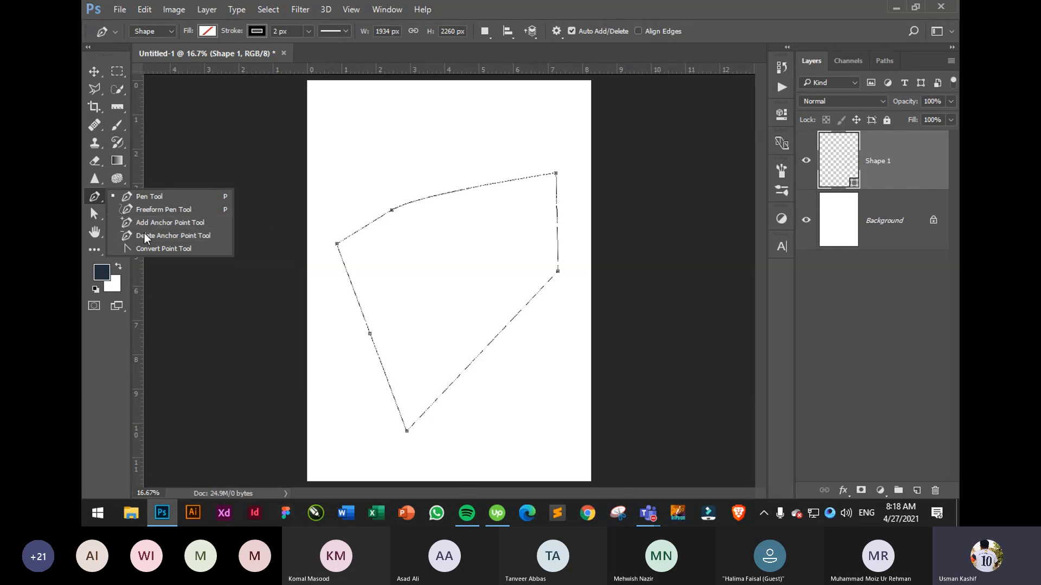
{"action": "left_click", "coordinate": [98, 202]}
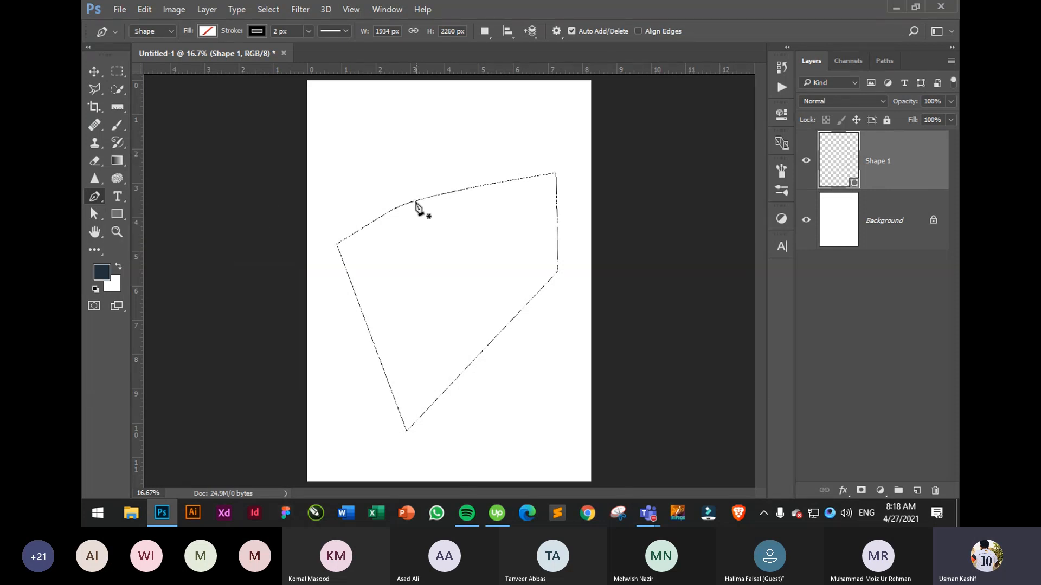
{"action": "right_click", "coordinate": [100, 203]}
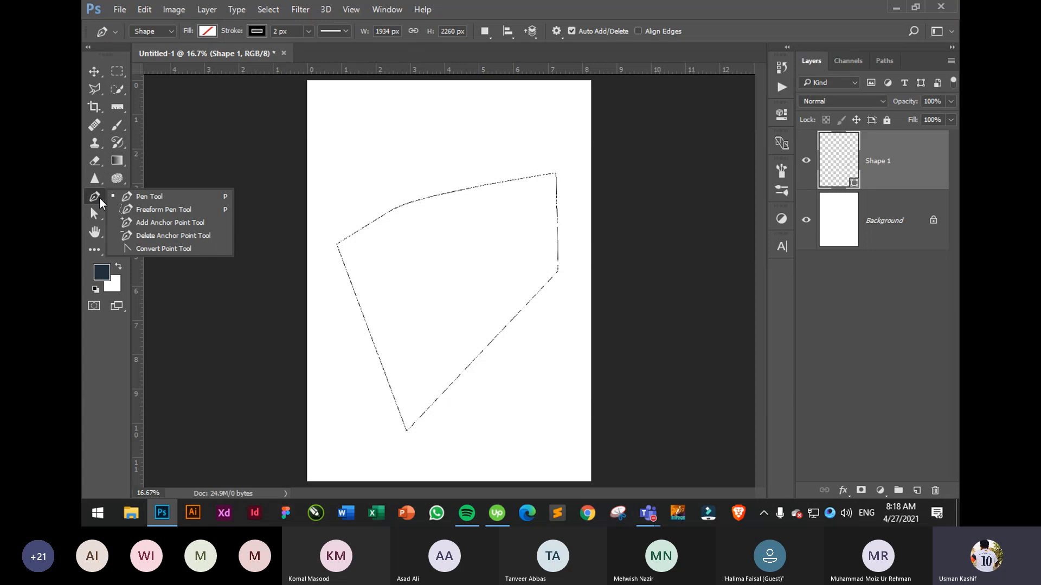
Reselect the shape's whole path and use the Pen tool to remove its top-right corner and the upper-left anchor point on the top curve
{"action": "left_click", "coordinate": [95, 215]}
{"action": "left_click_drag", "start_coordinate": [306, 169], "coordinate": [569, 470]}
{"action": "left_click", "coordinate": [95, 198]}
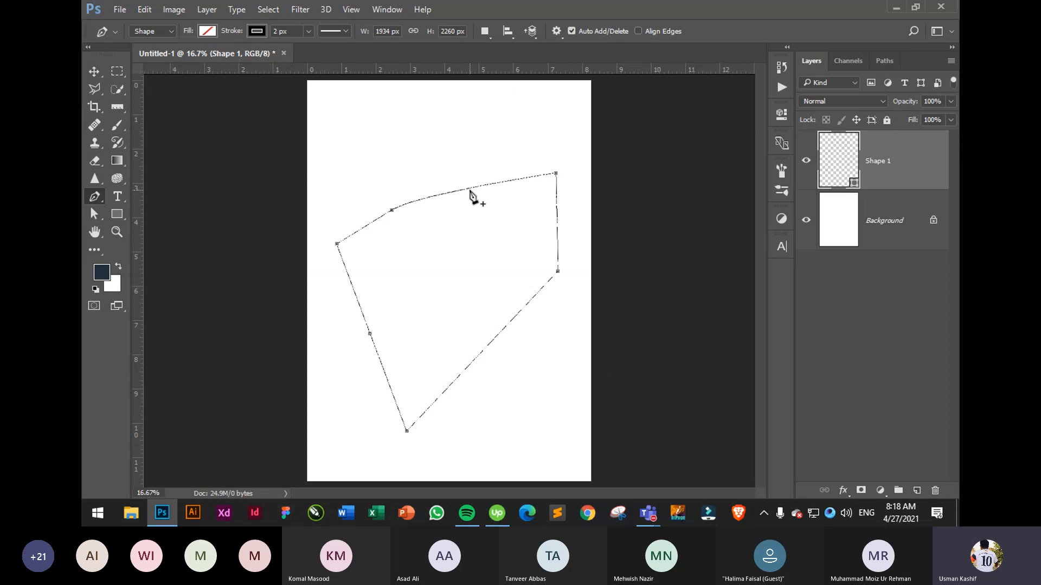
{"action": "left_click", "coordinate": [476, 360]}
{"action": "left_click", "coordinate": [469, 189]}
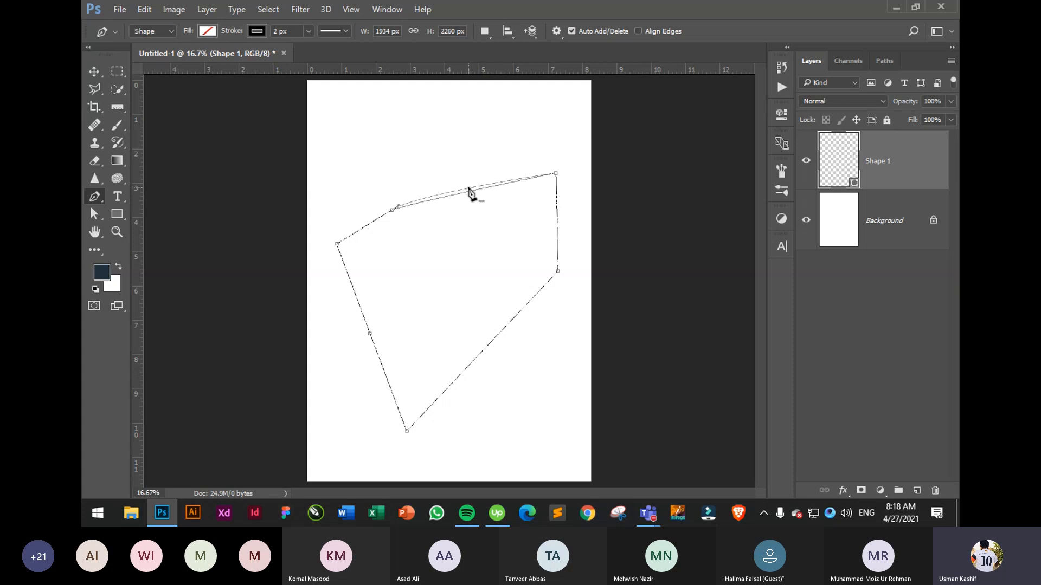
{"action": "left_click", "coordinate": [556, 174]}
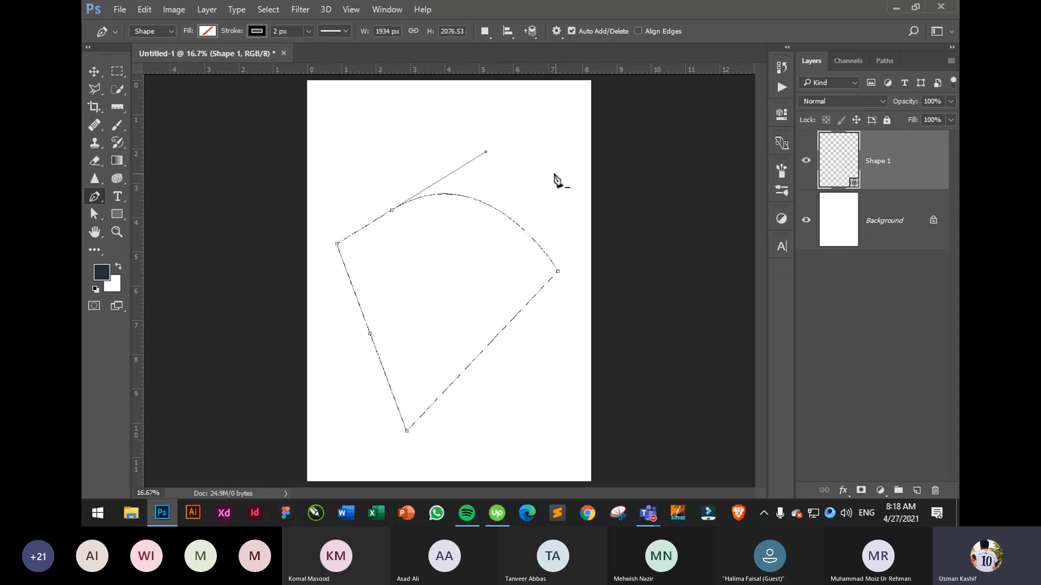
{"action": "left_click", "coordinate": [391, 211]}
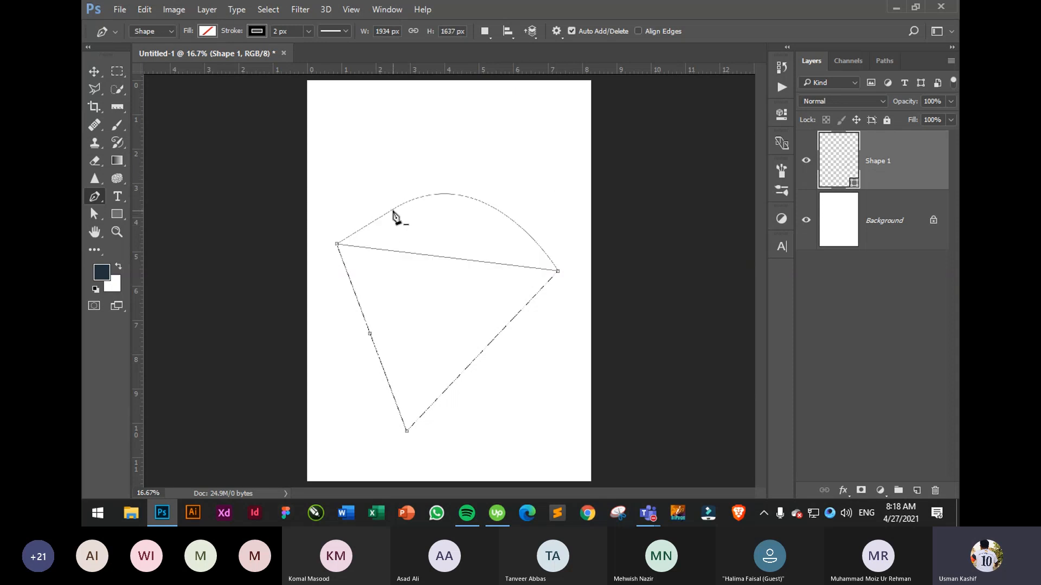
Remove the anchor point midway along the left edge with the Pen tool, and delete the whole shape
{"action": "left_click", "coordinate": [369, 335]}
{"action": "left_click", "coordinate": [95, 72]}
{"action": "left_click_drag", "start_coordinate": [379, 189], "coordinate": [460, 361]}
{"action": "key", "text": "Delete"}
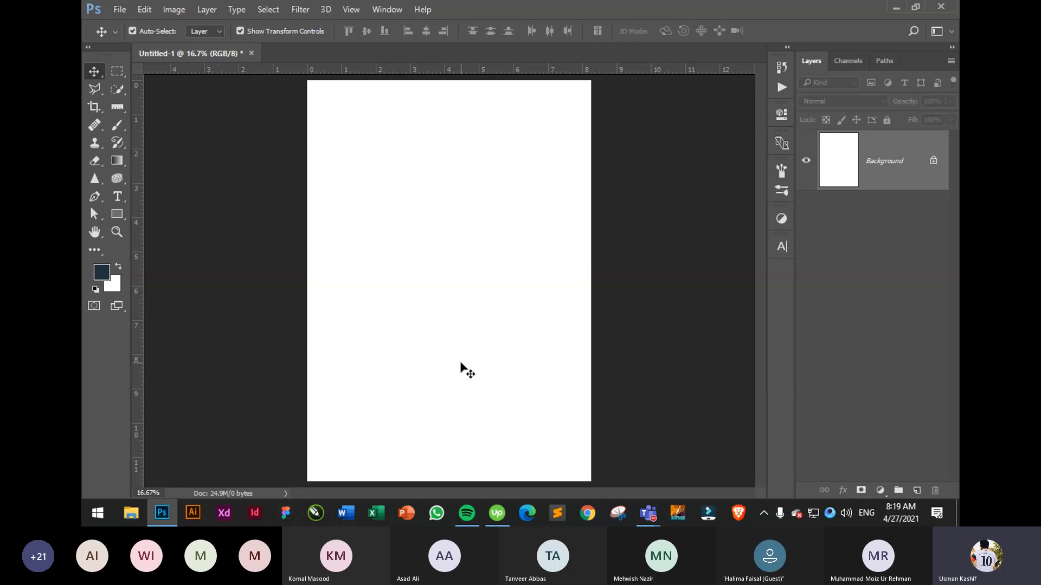
Alternate between the Path Selection and Direct Selection tools, and finish with the Direct Selection tool active
{"action": "left_click", "coordinate": [97, 216]}
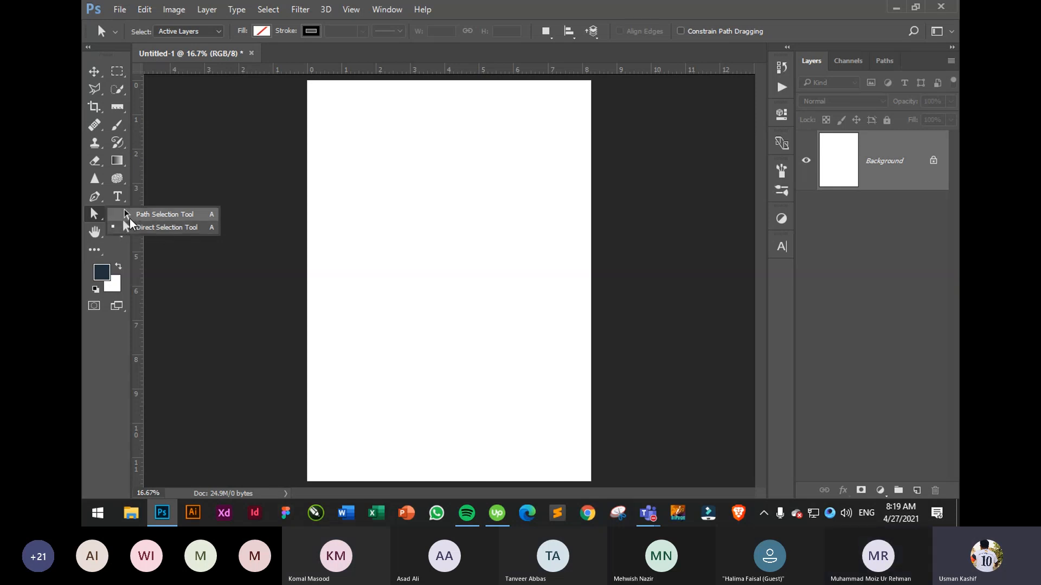
{"action": "left_click", "coordinate": [91, 217]}
{"action": "right_click", "coordinate": [91, 217]}
{"action": "left_click", "coordinate": [154, 214]}
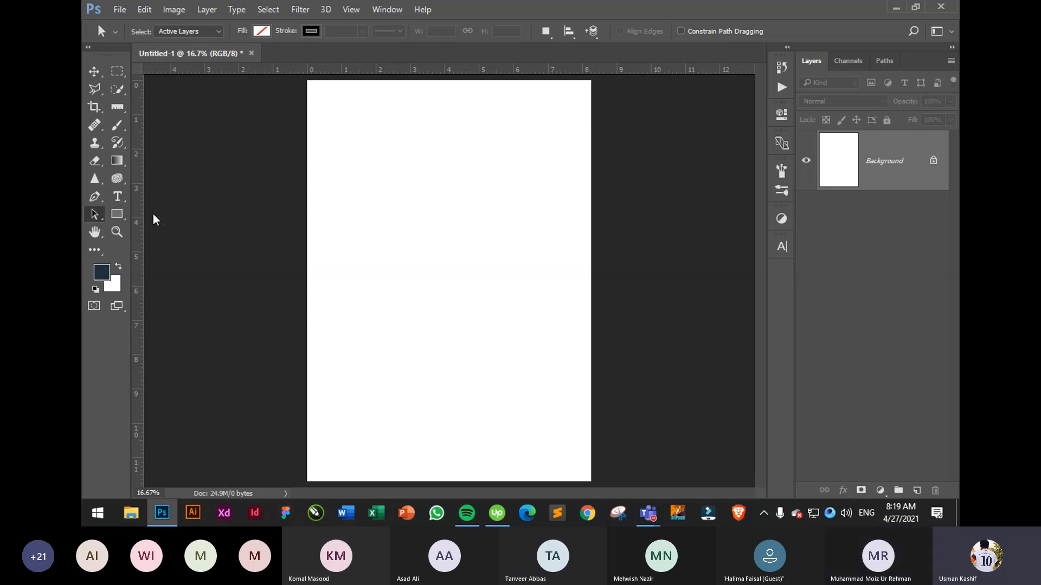
{"action": "right_click", "coordinate": [94, 216]}
{"action": "left_click", "coordinate": [150, 231]}
{"action": "left_click", "coordinate": [95, 216]}
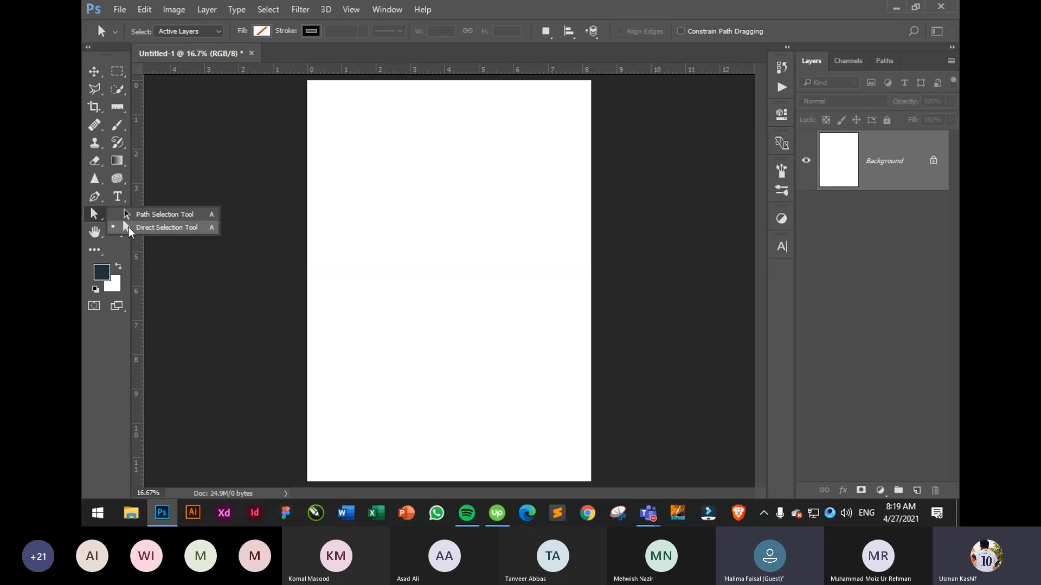
{"action": "left_click", "coordinate": [138, 214]}
{"action": "left_click_drag", "start_coordinate": [353, 156], "coordinate": [376, 197]}
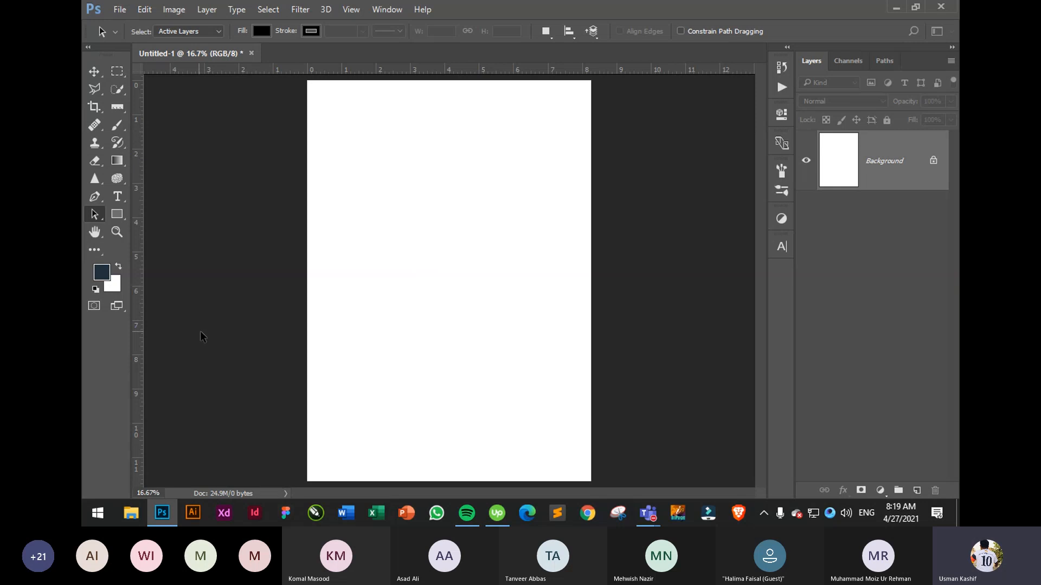
{"action": "right_click", "coordinate": [95, 214]}
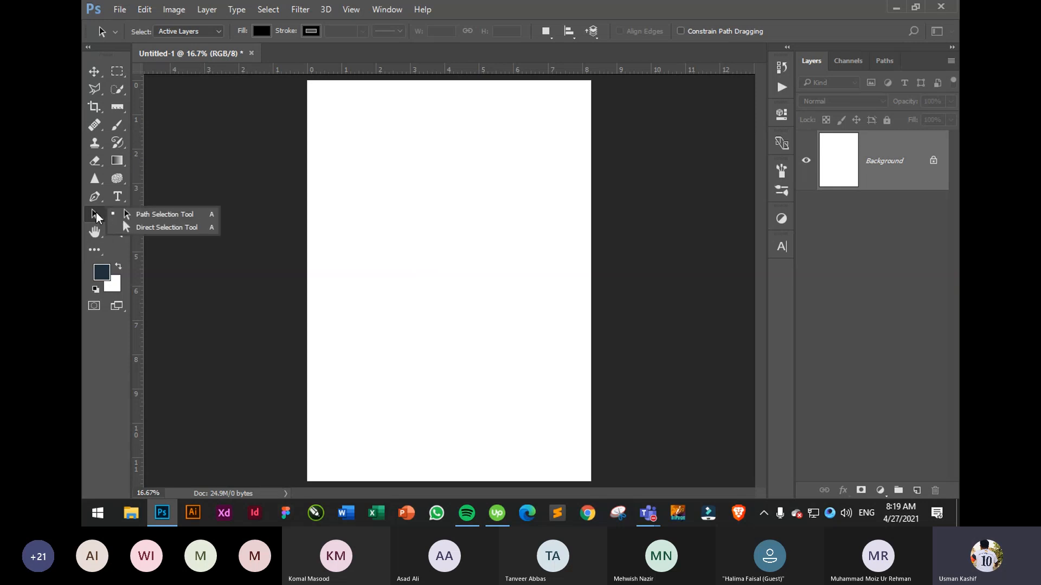
{"action": "left_click", "coordinate": [162, 229]}
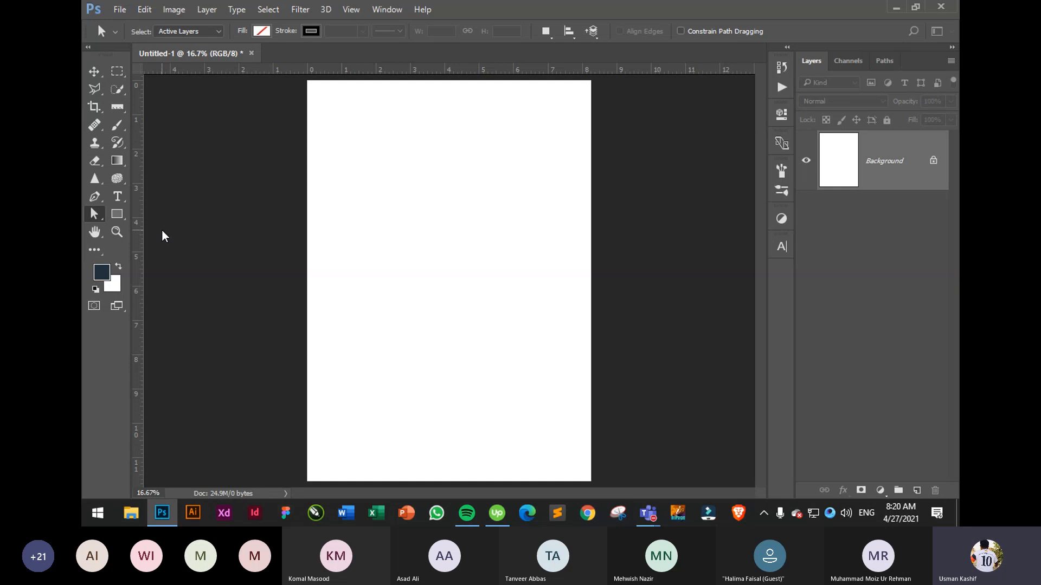
Draw a filled rectangle about 1678 by 1770 px on the page and select its top-left corner point with the Direct Selection tool
{"action": "left_click", "coordinate": [117, 214]}
{"action": "left_click_drag", "start_coordinate": [357, 161], "coordinate": [549, 364]}
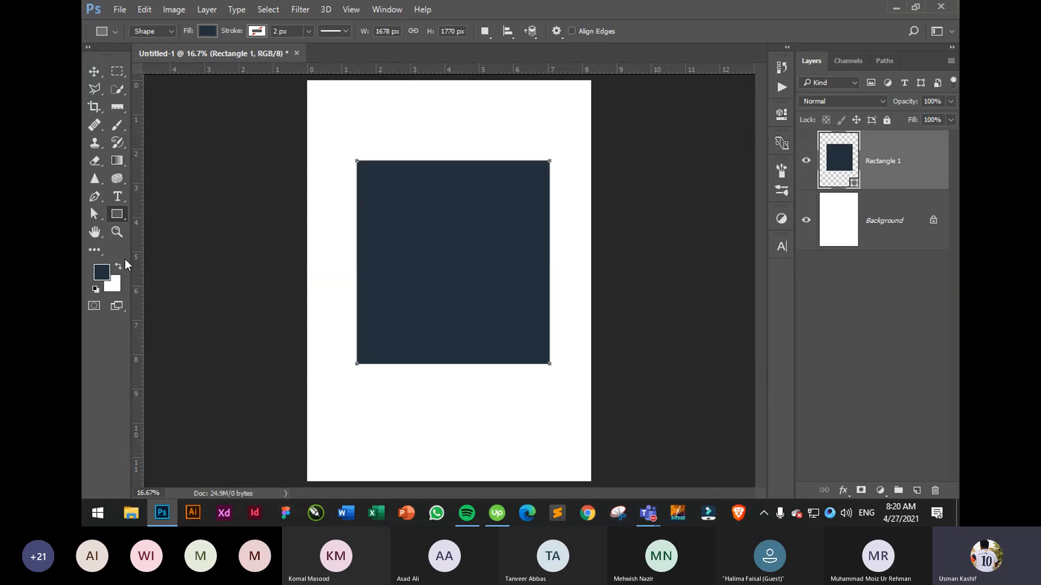
{"action": "left_click", "coordinate": [94, 214]}
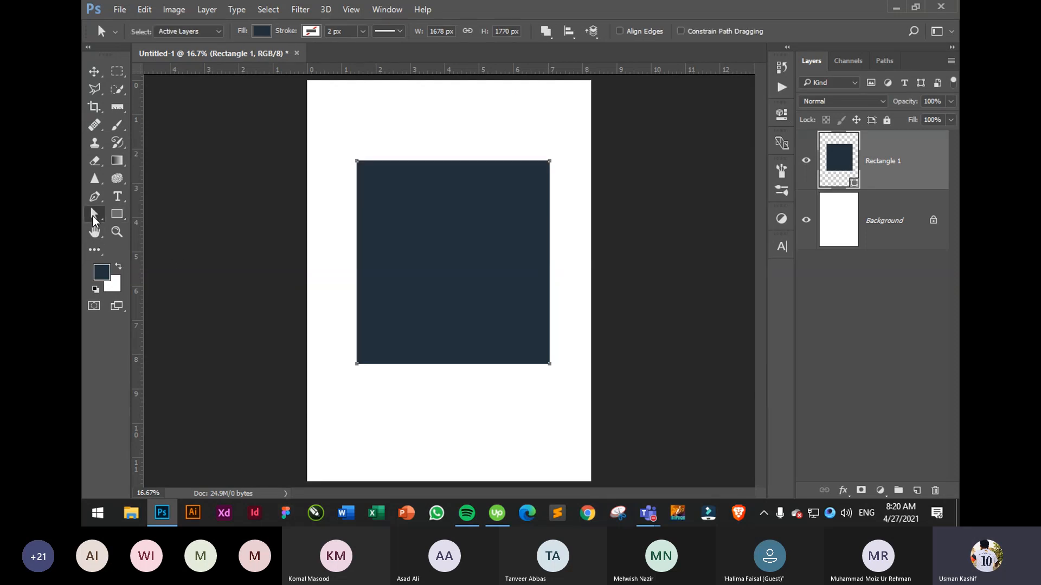
{"action": "left_click", "coordinate": [413, 416]}
{"action": "left_click_drag", "start_coordinate": [347, 145], "coordinate": [370, 181]}
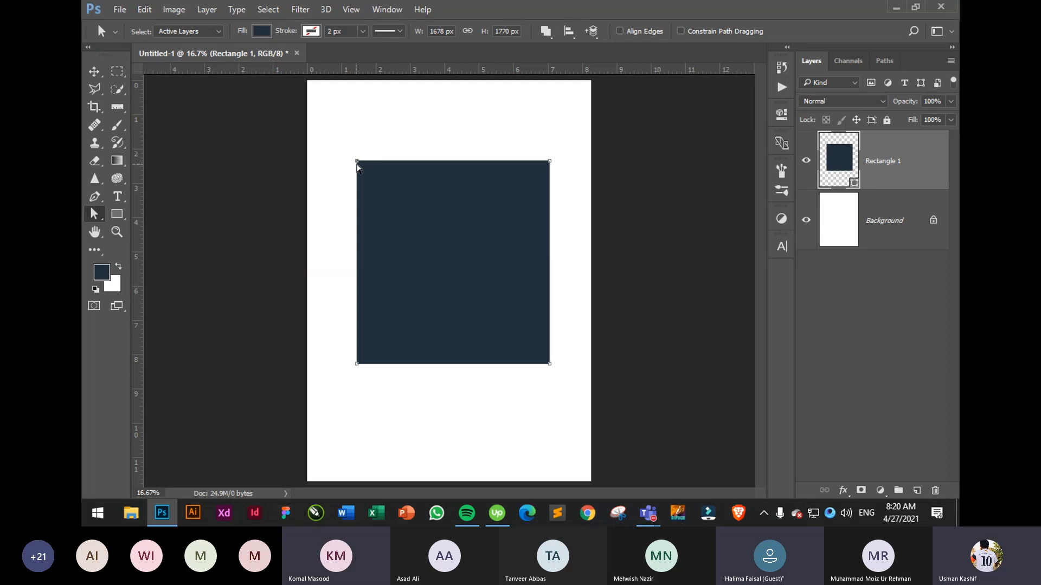
Move the rectangle's top-left corner point around and place it slightly above and to the right of its original position
{"action": "left_click_drag", "start_coordinate": [357, 162], "coordinate": [324, 258]}
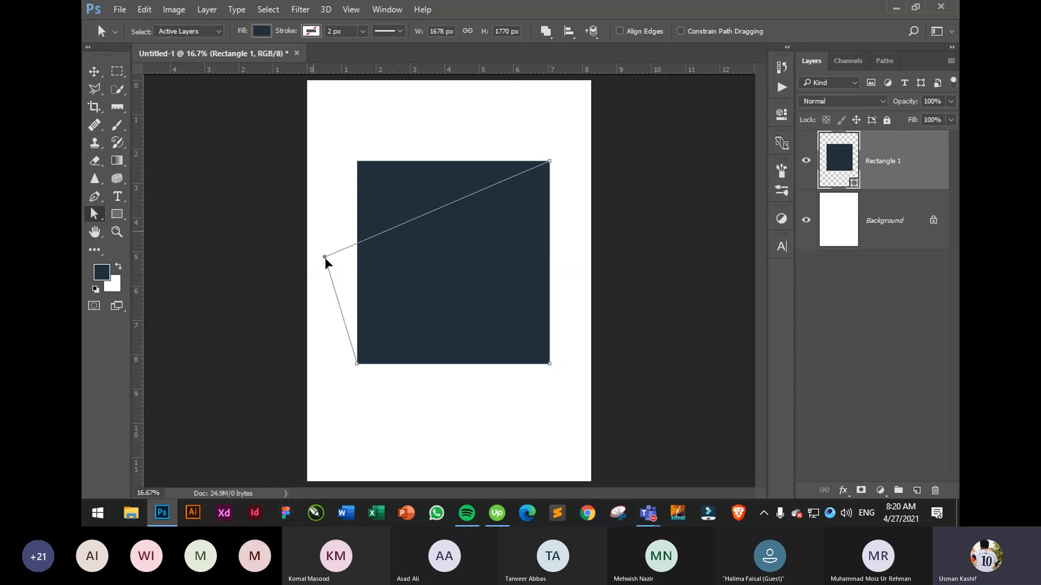
{"action": "left_click_drag", "start_coordinate": [324, 258], "coordinate": [350, 150]}
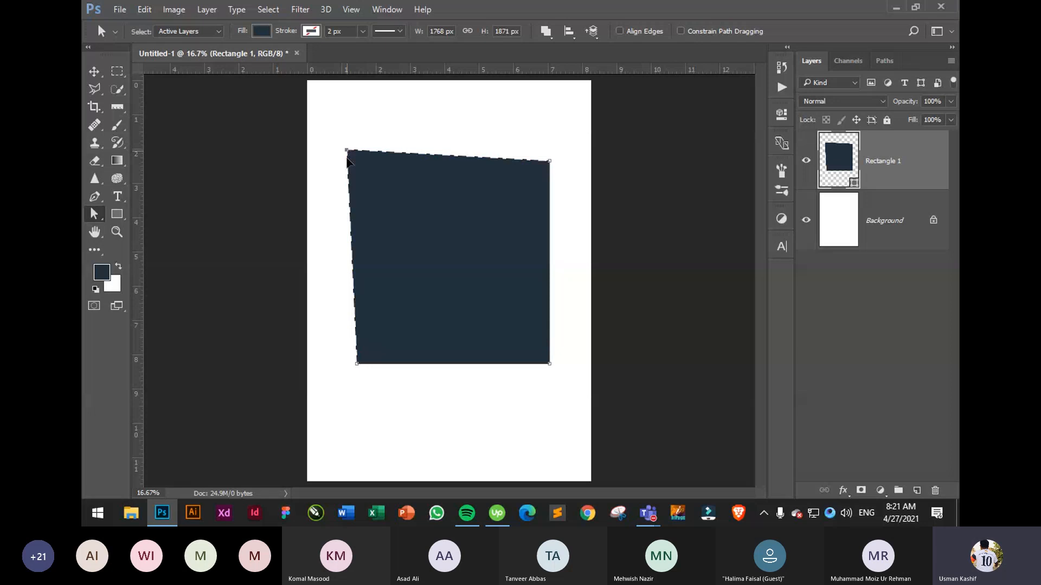
{"action": "left_click_drag", "start_coordinate": [347, 157], "coordinate": [373, 143]}
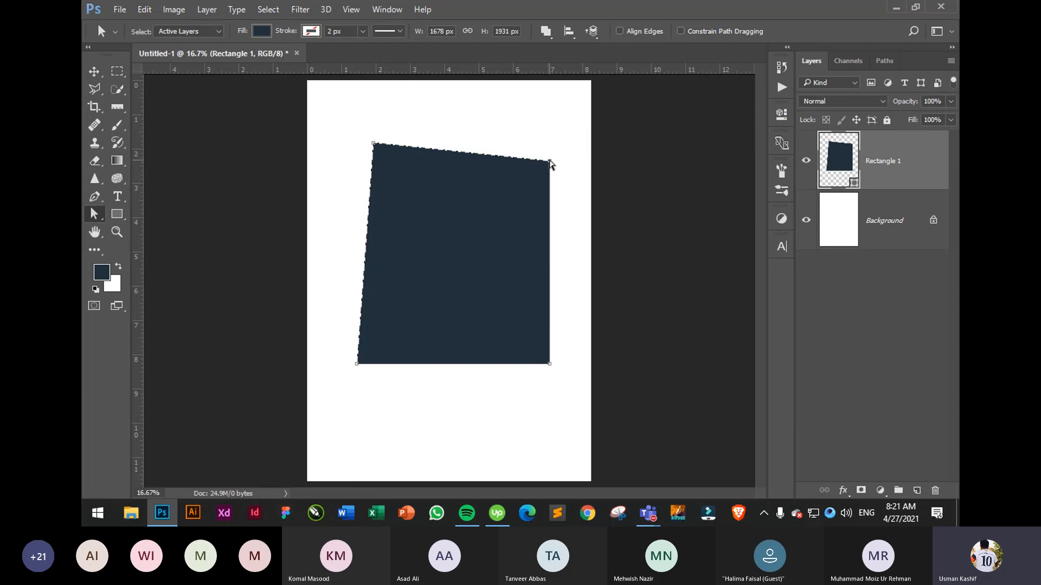
Move the other three corner points to reshape the rectangle into a downward-pointing funnel about 1553 by 2135 px
{"action": "mouse_move", "coordinate": [551, 163]}
{"action": "left_mouse_down"}
{"action": "mouse_move", "coordinate": [568, 235]}
{"action": "mouse_move", "coordinate": [552, 147]}
{"action": "left_mouse_up"}
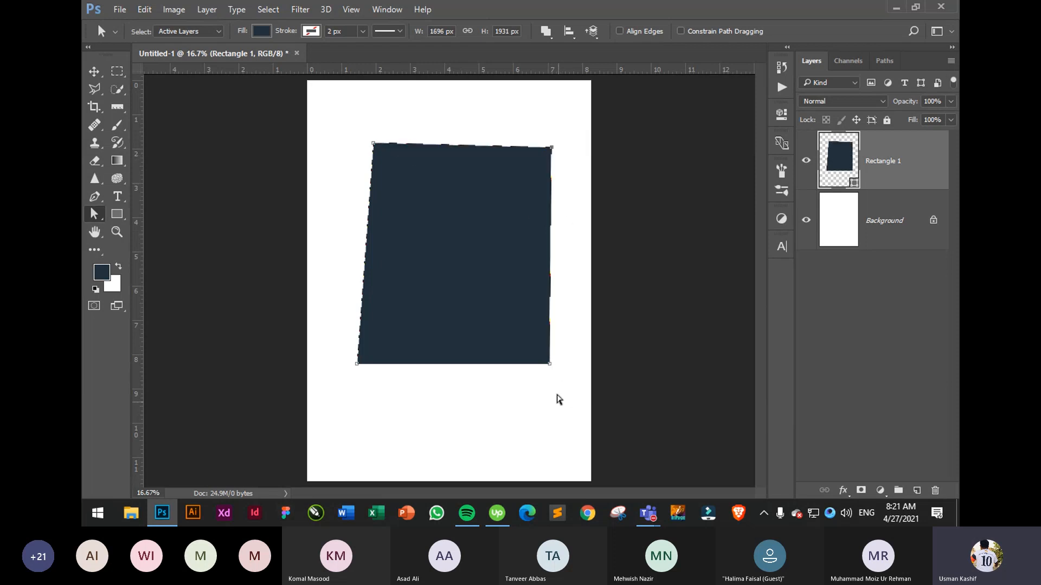
{"action": "left_click_drag", "start_coordinate": [550, 363], "coordinate": [486, 244]}
{"action": "left_click_drag", "start_coordinate": [357, 365], "coordinate": [486, 388]}
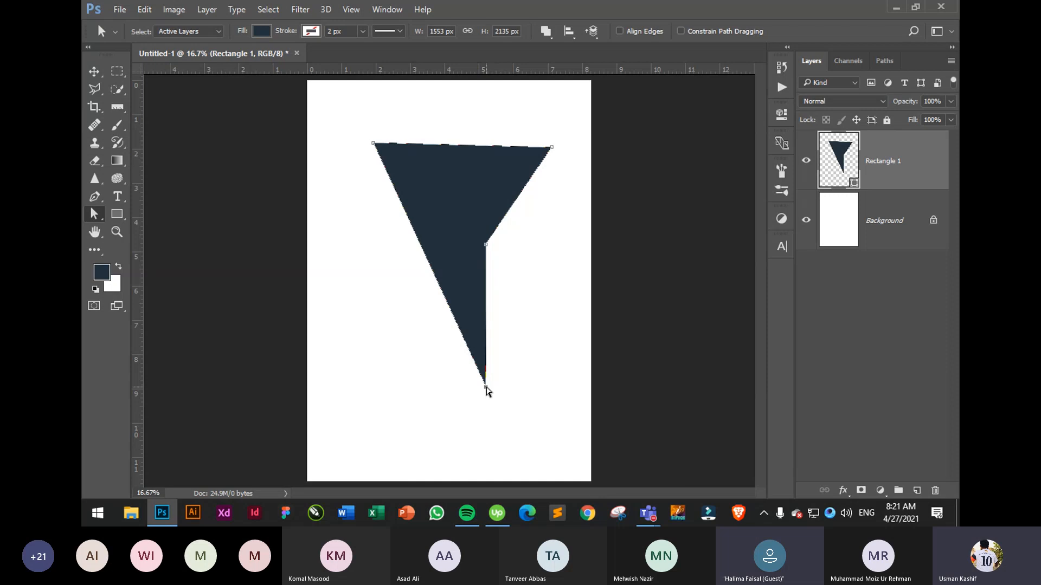
Select the funnel-shaped figure with the Move tool and delete it
{"action": "left_click", "coordinate": [88, 71]}
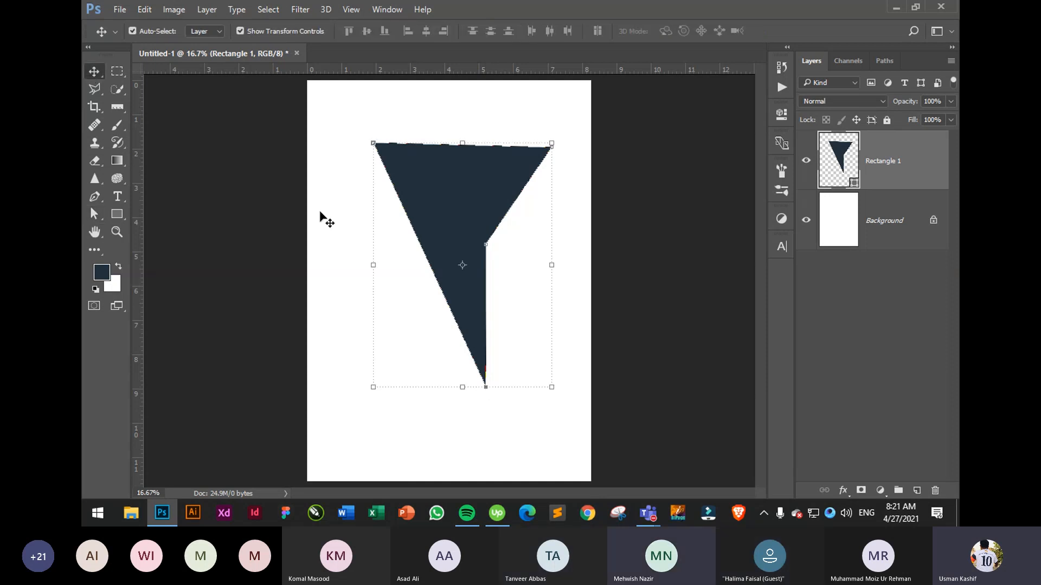
{"action": "left_click", "coordinate": [320, 216]}
{"action": "left_click", "coordinate": [457, 271]}
{"action": "key", "text": "Delete"}
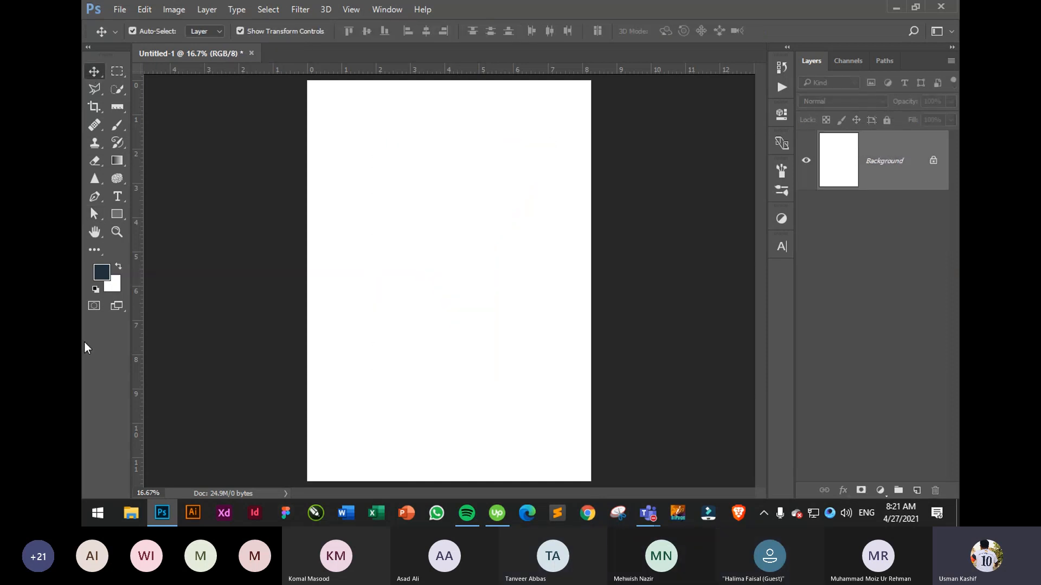
Draw a tilted, filled six-sided polygon about 1440 by 1475 px in the upper part of the page
{"action": "left_click", "coordinate": [117, 196]}
{"action": "right_click", "coordinate": [119, 214]}
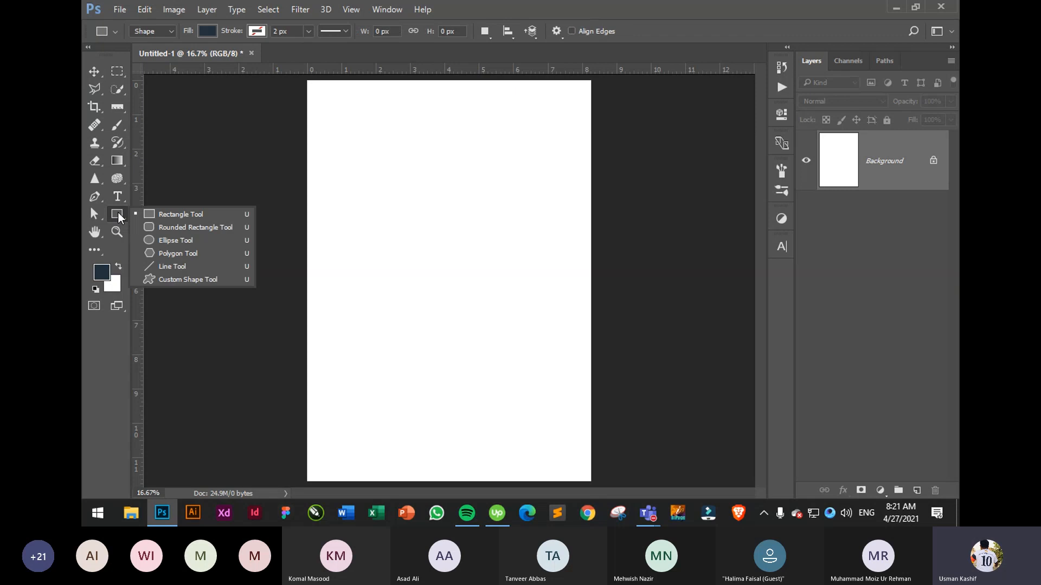
{"action": "left_click", "coordinate": [176, 254]}
{"action": "left_click_drag", "start_coordinate": [419, 216], "coordinate": [480, 270]}
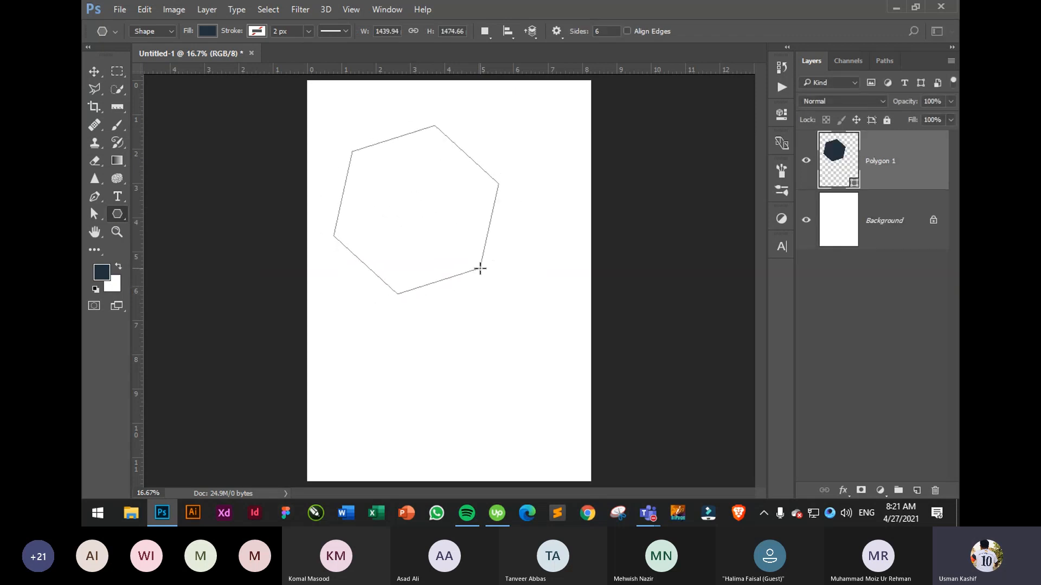
{"action": "left_click", "coordinate": [94, 71]}
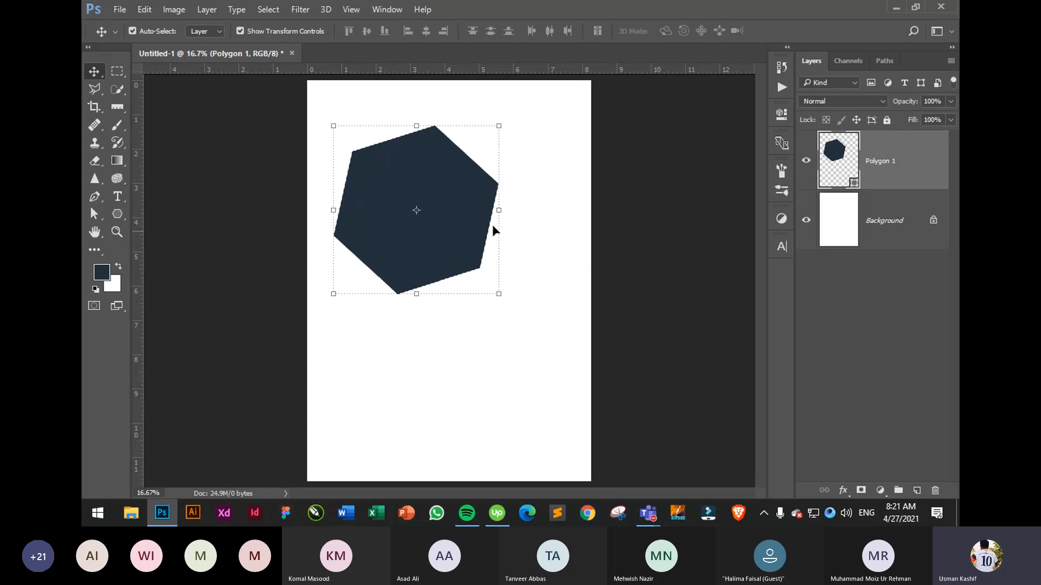
Select the hexagon's two right corner points with the Direct Selection tool and shift them outward, widening the shape to about 2075 px
{"action": "left_click", "coordinate": [94, 212]}
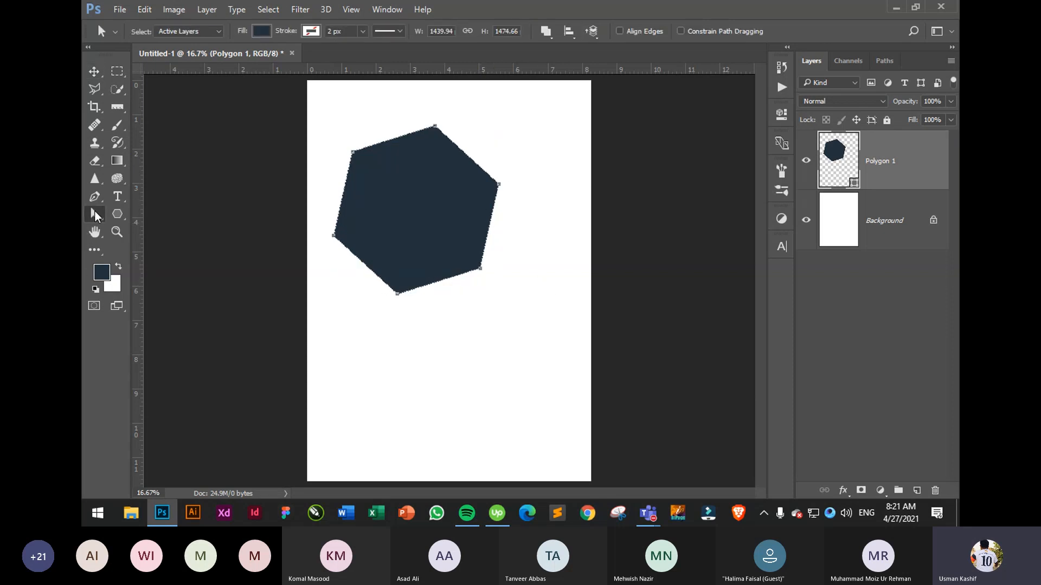
{"action": "left_click_drag", "start_coordinate": [508, 169], "coordinate": [472, 291]}
{"action": "left_click_drag", "start_coordinate": [528, 175], "coordinate": [553, 290]}
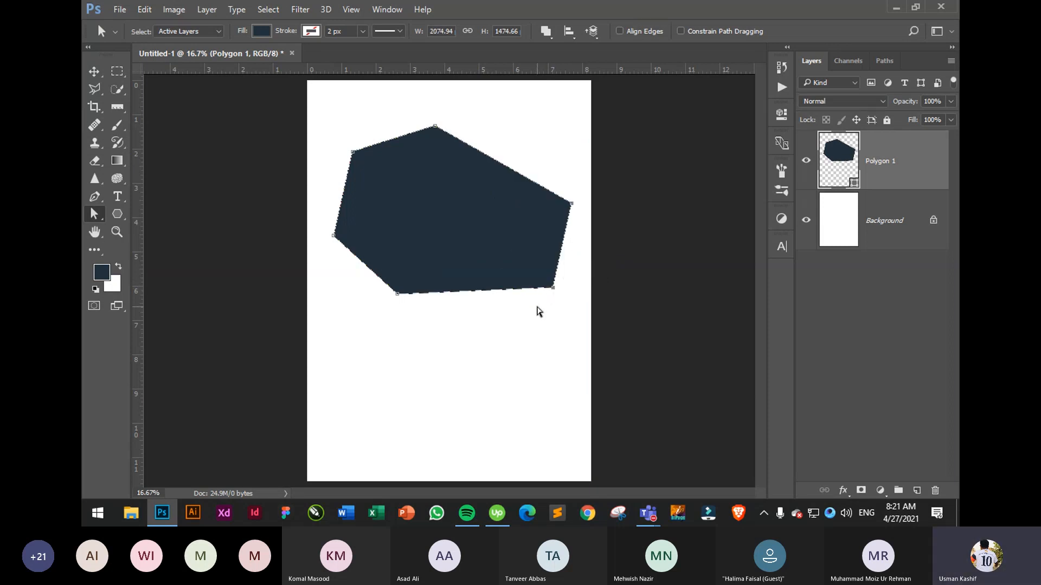
Select the polygon's upper-right corner point and nudge it down and slightly left, making the shape about 2015 px wide
{"action": "left_click_drag", "start_coordinate": [578, 190], "coordinate": [561, 225]}
{"action": "key", "text": "shift+Down"}
{"action": "key", "text": "shift+Down"}
{"action": "key", "text": "shift+Down"}
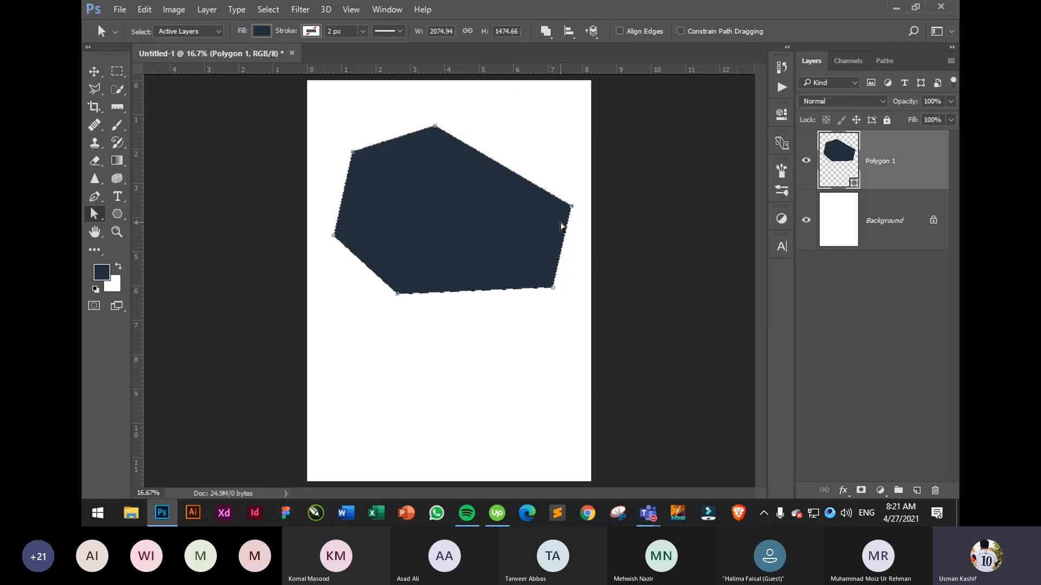
{"action": "key", "text": "shift+Down"}
{"action": "key", "text": "shift+Down"}
{"action": "key", "text": "shift+Down"}
{"action": "key", "text": "shift+Down"}
{"action": "key", "text": "shift+Down"}
{"action": "key", "text": "shift+Down"}
{"action": "key", "text": "shift+Down"}
{"action": "key", "text": "shift+Down"}
{"action": "key", "text": "shift+Down"}
{"action": "key", "text": "shift+Down"}
{"action": "key", "text": "shift+Down"}
{"action": "key", "text": "shift+Down"}
{"action": "key", "text": "shift+Down"}
{"action": "key", "text": "shift+Down"}
{"action": "key", "text": "shift+Down"}
{"action": "key", "text": "shift+Down"}
{"action": "key", "text": "shift+Down"}
{"action": "key", "text": "shift+Down"}
{"action": "key", "text": "shift+Down"}
{"action": "key", "text": "shift+Down"}
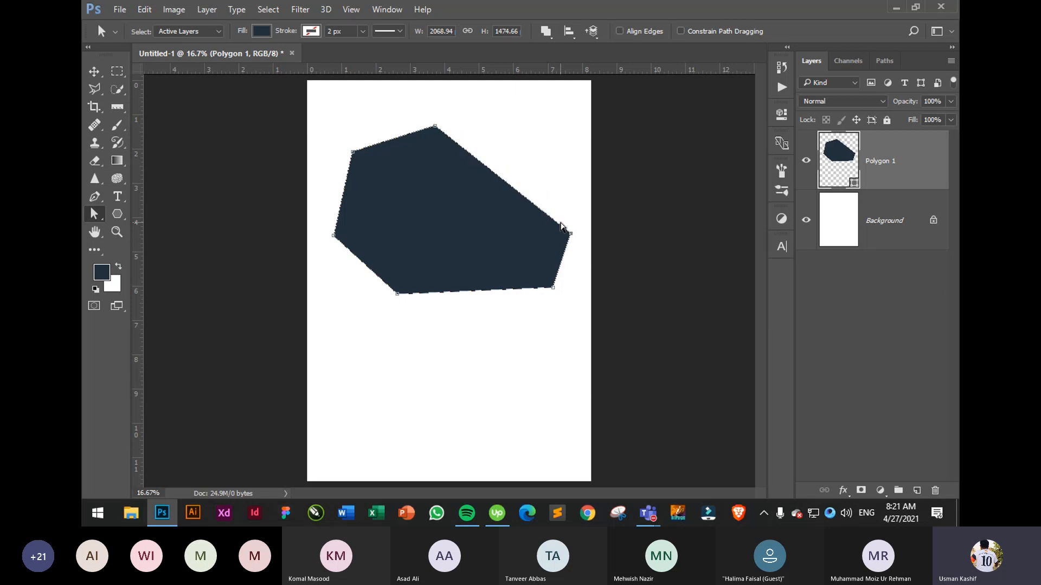
{"action": "key", "text": "shift+Left"}
{"action": "key", "text": "shift+Left"}
{"action": "key", "text": "shift+Left"}
{"action": "key", "text": "shift+Left"}
{"action": "key", "text": "shift+Left"}
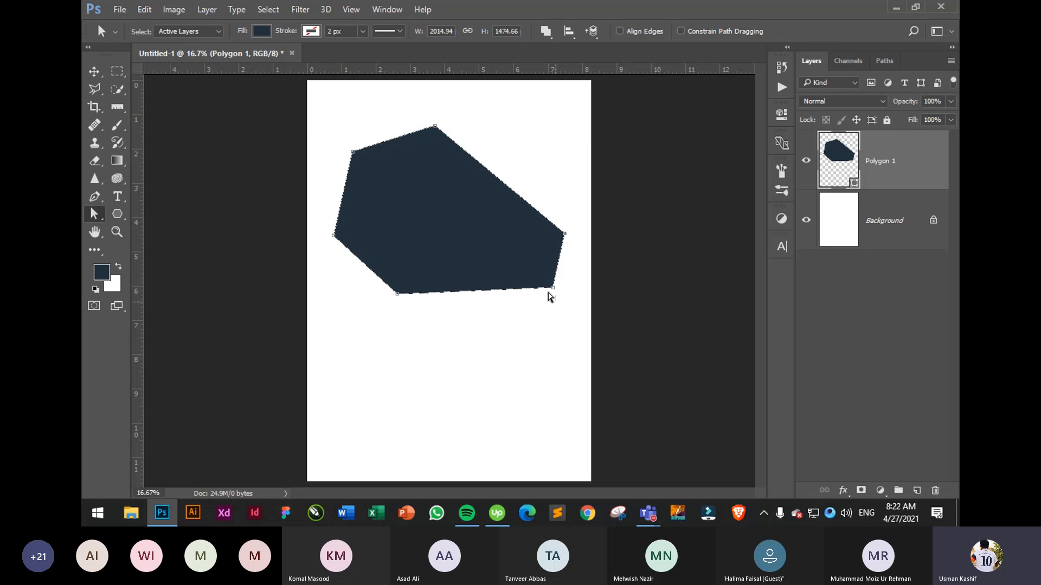
Nudge the polygon's lower-right corner point up and slightly right until it sits just below the upper-right corner
{"action": "key", "text": "shift+Up"}
{"action": "key", "text": "shift+Up"}
{"action": "key", "text": "shift+Up"}
{"action": "key", "text": "shift+Up"}
{"action": "key", "text": "shift+Up"}
{"action": "key", "text": "shift+Up"}
{"action": "key", "text": "shift+Up"}
{"action": "key", "text": "shift+Up"}
{"action": "key", "text": "shift+Up"}
{"action": "key", "text": "shift+Up"}
{"action": "key", "text": "shift+Up"}
{"action": "key", "text": "shift+Up"}
{"action": "key", "text": "shift+Up"}
{"action": "key", "text": "shift+Up"}
{"action": "key", "text": "shift+Up"}
{"action": "key", "text": "shift+Up"}
{"action": "key", "text": "shift+Up"}
{"action": "key", "text": "shift+Up"}
{"action": "key", "text": "shift+Up"}
{"action": "key", "text": "shift+Up"}
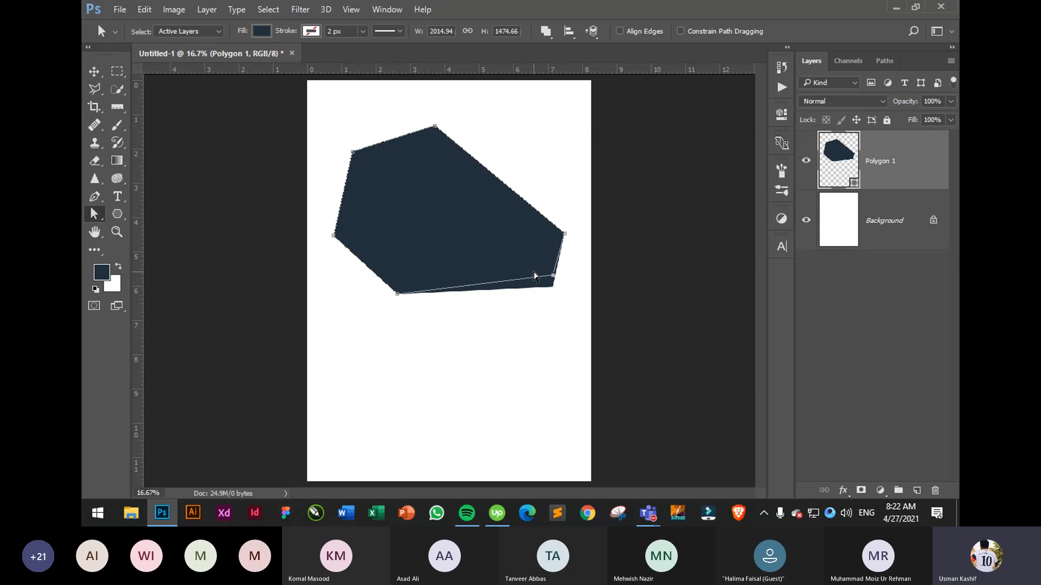
{"action": "key", "text": "Up"}
{"action": "key", "text": "Up"}
{"action": "key", "text": "Up"}
{"action": "key", "text": "Up"}
{"action": "key", "text": "Up"}
{"action": "key", "text": "Up"}
{"action": "key", "text": "Up"}
{"action": "key", "text": "Up"}
{"action": "key", "text": "Up"}
{"action": "key", "text": "Up"}
{"action": "key", "text": "Up"}
{"action": "key", "text": "Up"}
{"action": "key", "text": "Right"}
{"action": "key", "text": "Right"}
{"action": "key", "text": "Right"}
{"action": "key", "text": "Right"}
{"action": "key", "text": "Right"}
{"action": "key", "text": "Right"}
{"action": "key", "text": "Right"}
{"action": "key", "text": "Right"}
{"action": "key", "text": "Right"}
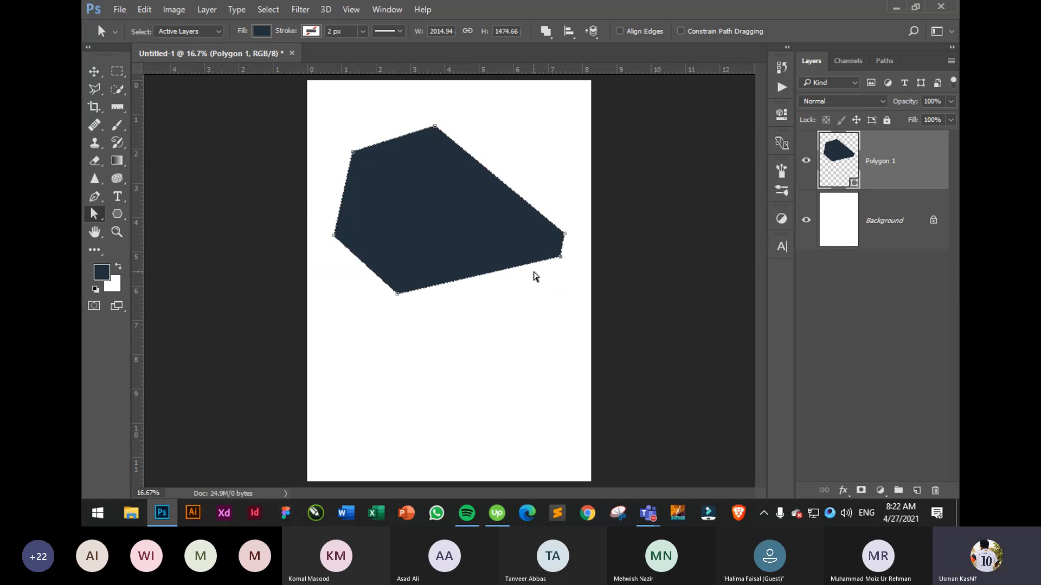
Move the polygon's top and top-left corner points down to form a thin, bent V-shaped band about 678 px high
{"action": "left_click", "coordinate": [510, 355]}
{"action": "left_click", "coordinate": [441, 181]}
{"action": "left_click", "coordinate": [465, 145]}
{"action": "left_click", "coordinate": [428, 186]}
{"action": "left_click_drag", "start_coordinate": [410, 260], "coordinate": [406, 279]}
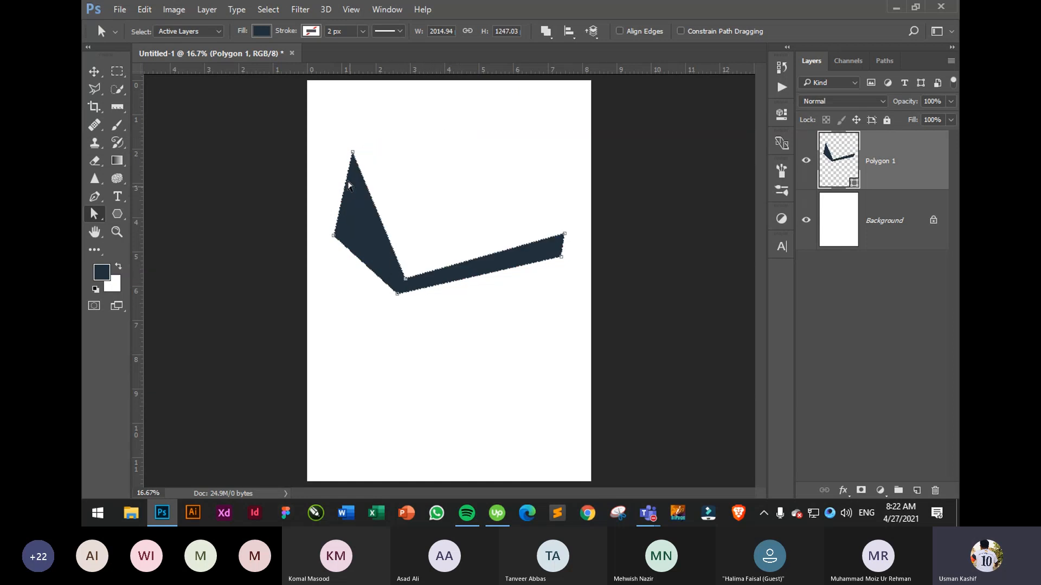
{"action": "left_click_drag", "start_coordinate": [353, 153], "coordinate": [338, 218]}
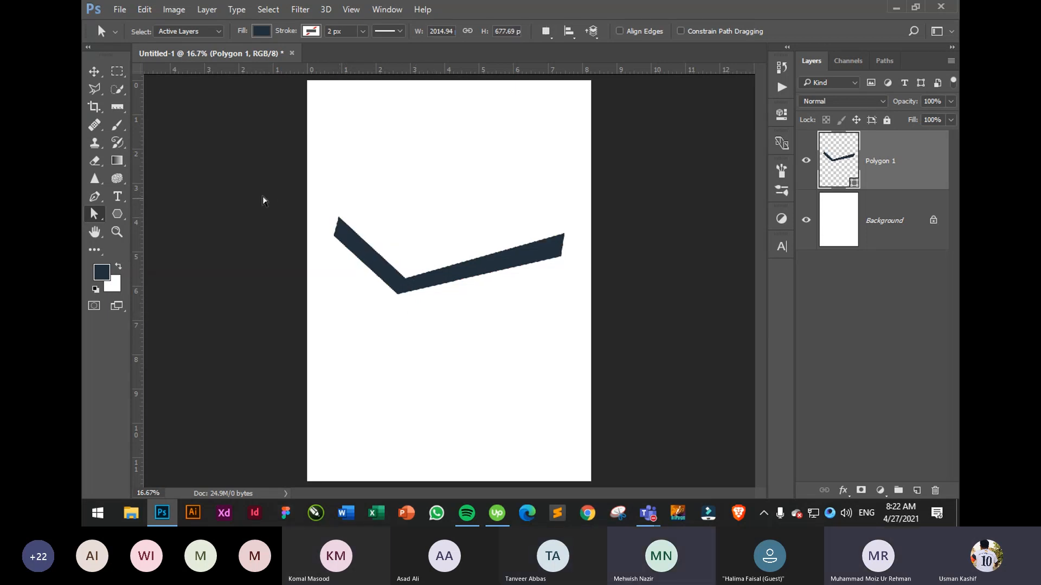
Select the V-shaped band with the Move tool and delete it
{"action": "left_click", "coordinate": [94, 71]}
{"action": "left_click_drag", "start_coordinate": [393, 193], "coordinate": [486, 363]}
{"action": "key", "text": "Delete"}
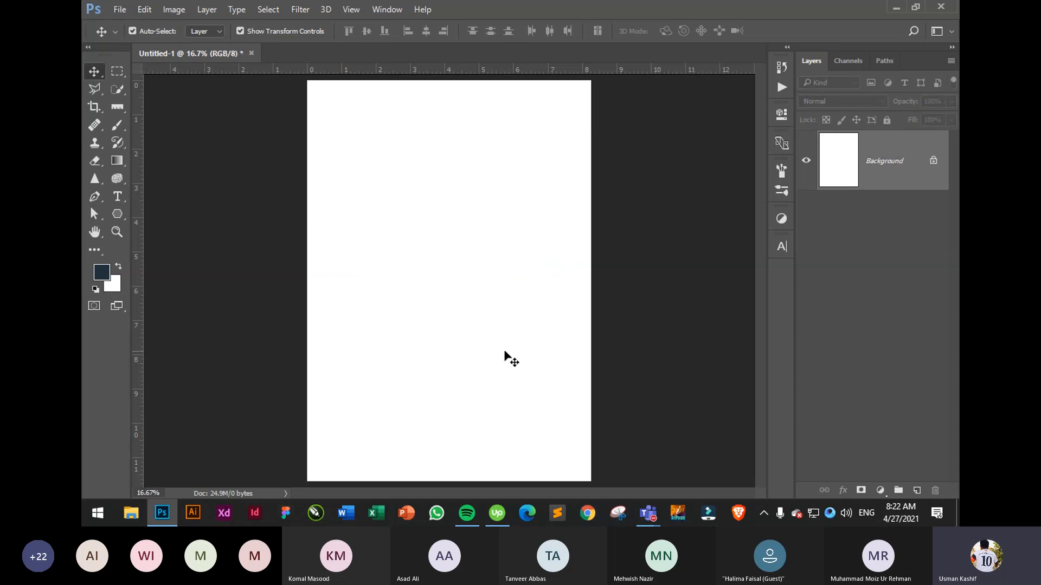
Draw an upright hexagon about 1186 by 1369 px and move it to the horizontal middle of the page
{"action": "left_click", "coordinate": [117, 214]}
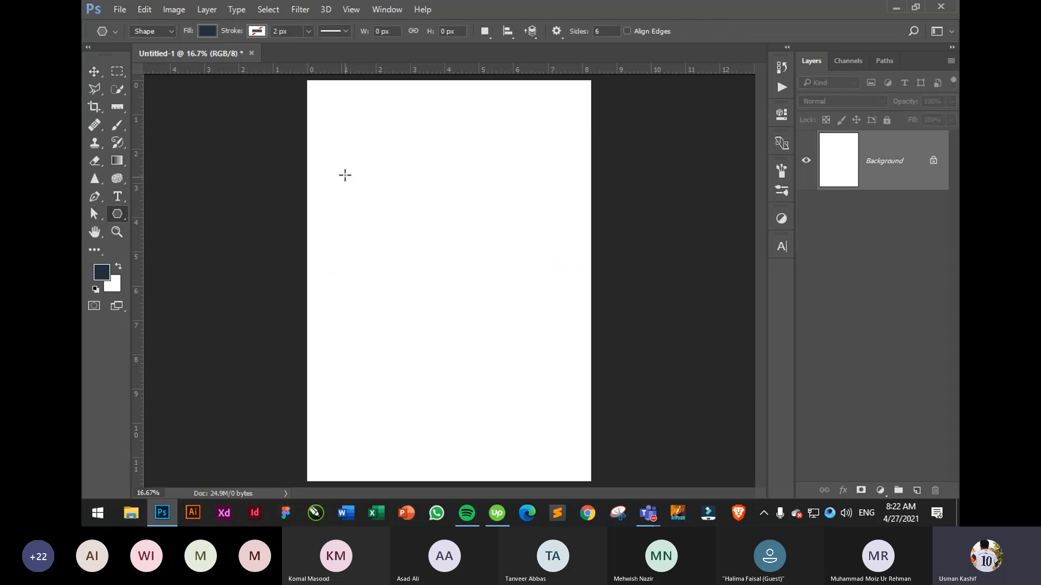
{"action": "left_click_drag", "start_coordinate": [344, 174], "coordinate": [414, 209]}
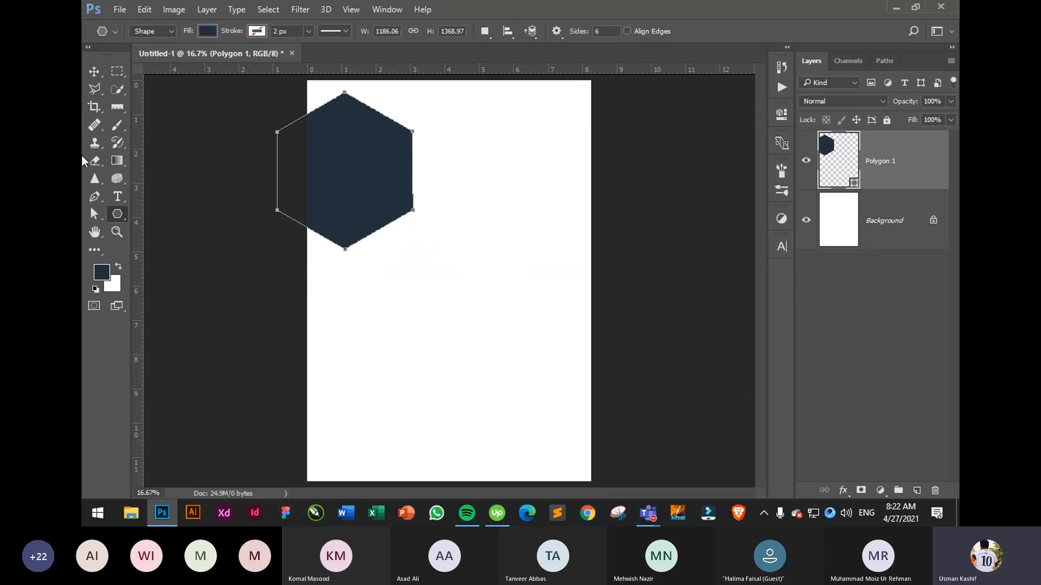
{"action": "left_click", "coordinate": [94, 71]}
{"action": "mouse_move", "coordinate": [340, 165]}
{"action": "left_mouse_down"}
{"action": "mouse_move", "coordinate": [511, 209]}
{"action": "mouse_move", "coordinate": [420, 225]}
{"action": "mouse_move", "coordinate": [444, 227]}
{"action": "left_mouse_up"}
Move the hexagon's bottom and top points upward with the Direct Selection tool to form an arrowhead about 1819 px high, and return to the Move tool
{"action": "key", "text": "a"}
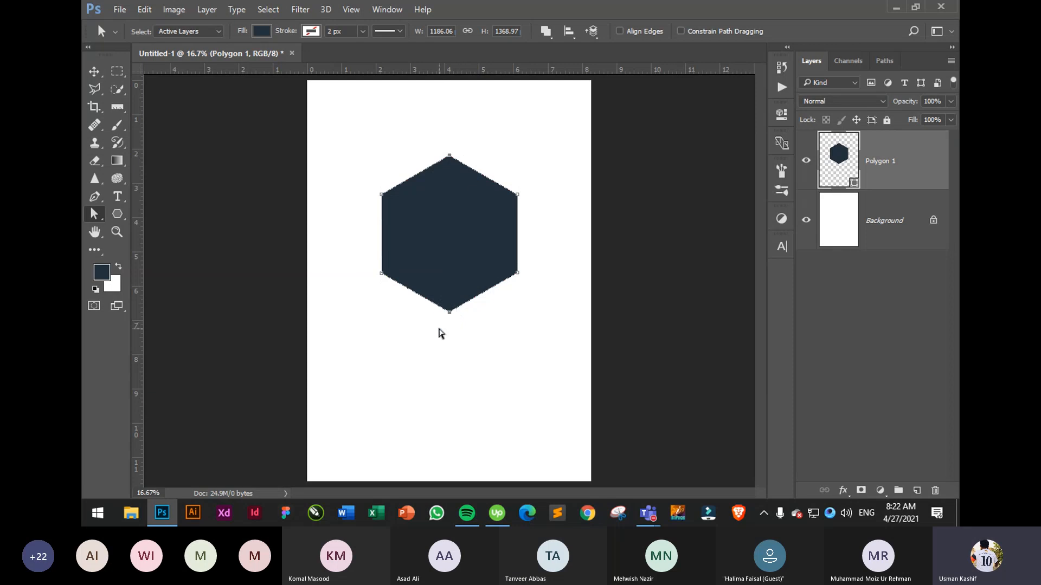
{"action": "left_click_drag", "start_coordinate": [449, 313], "coordinate": [448, 222]}
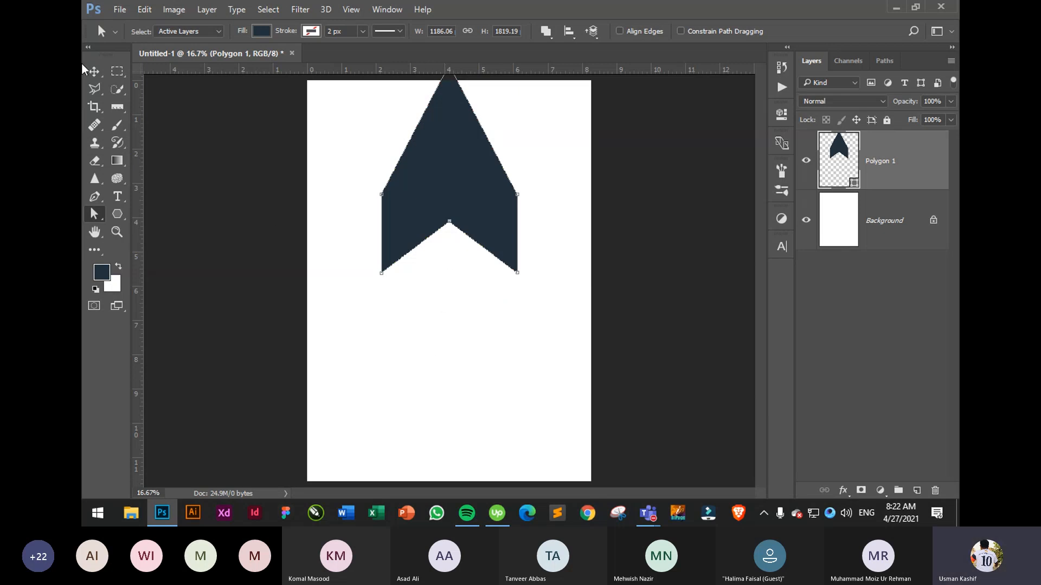
{"action": "key", "text": "v"}
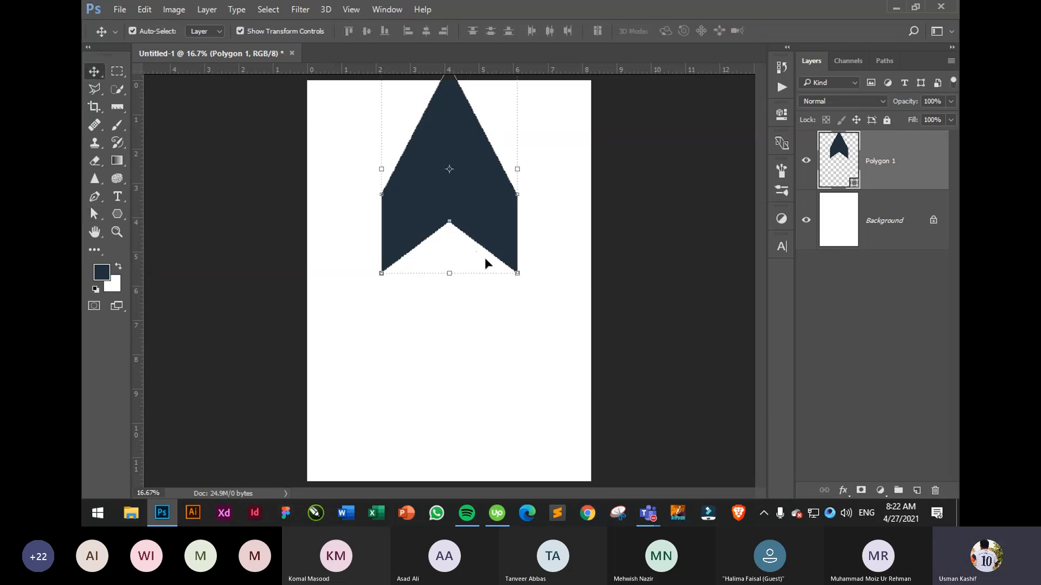
Move the arrowhead down so that its tip sits about 2 in below the top edge of the page
{"action": "left_click", "coordinate": [506, 358]}
{"action": "scroll", "coordinate": [532, 269], "scroll_direction": "up", "scroll_amount": 2}
{"action": "left_click_drag", "start_coordinate": [388, 184], "coordinate": [379, 304]}
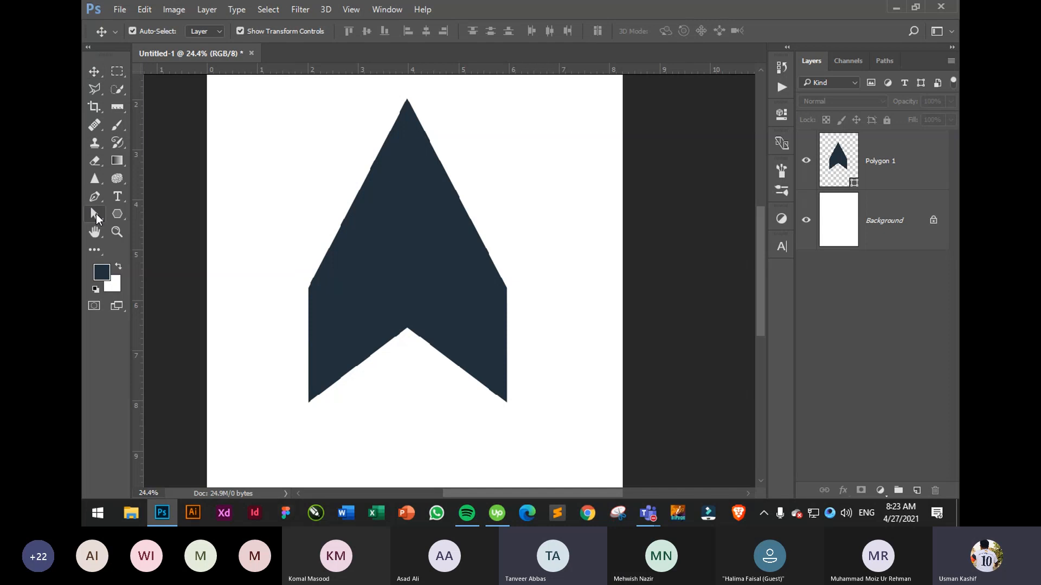
Try moving the slanted notch edges of the arrowhead with the Direct Selection tool, undoing each move
{"action": "left_click", "coordinate": [93, 215]}
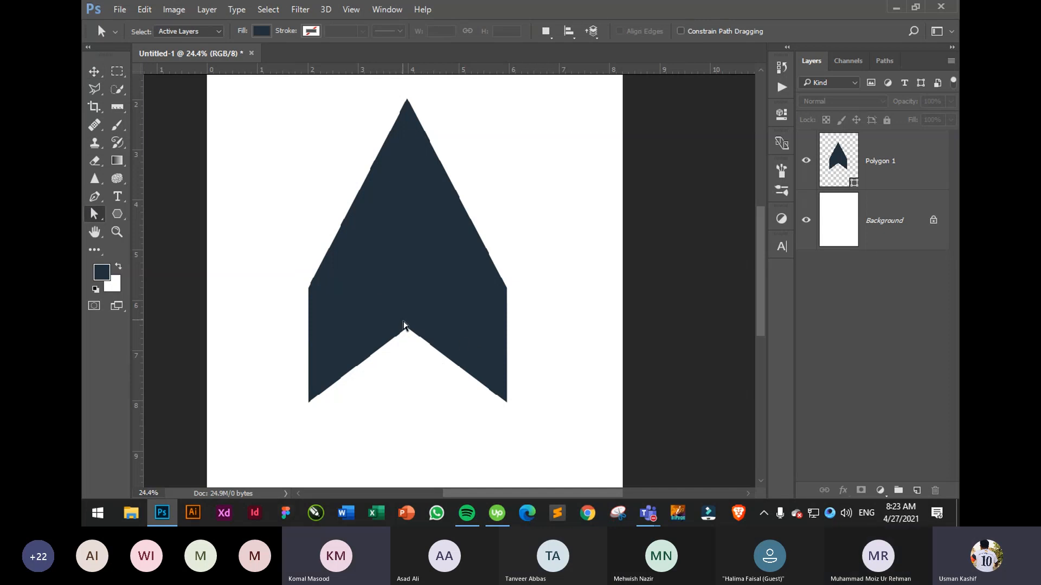
{"action": "left_click", "coordinate": [404, 325]}
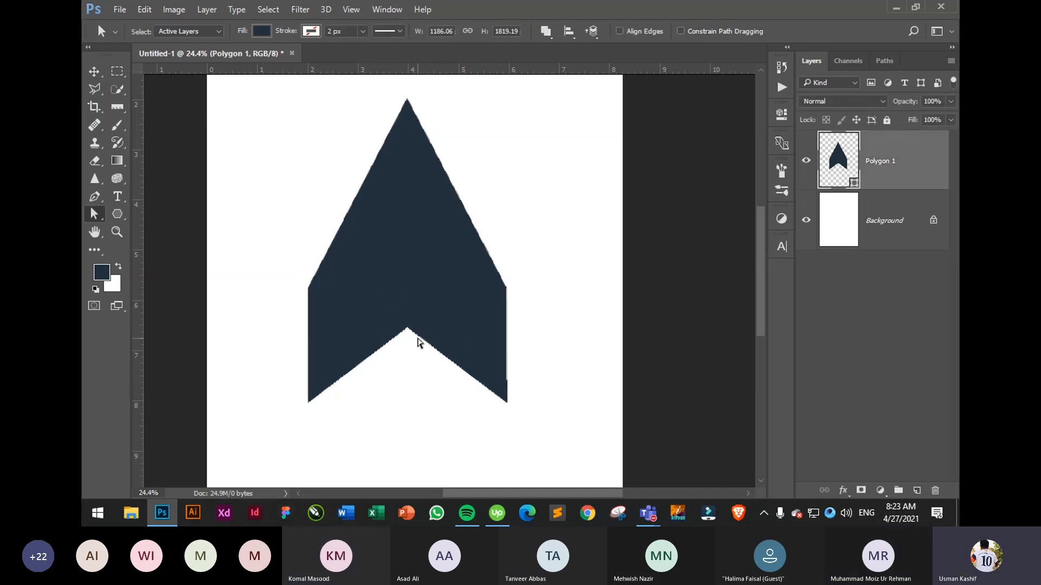
{"action": "left_click_drag", "start_coordinate": [418, 338], "coordinate": [421, 311]}
{"action": "key", "text": "ctrl+z"}
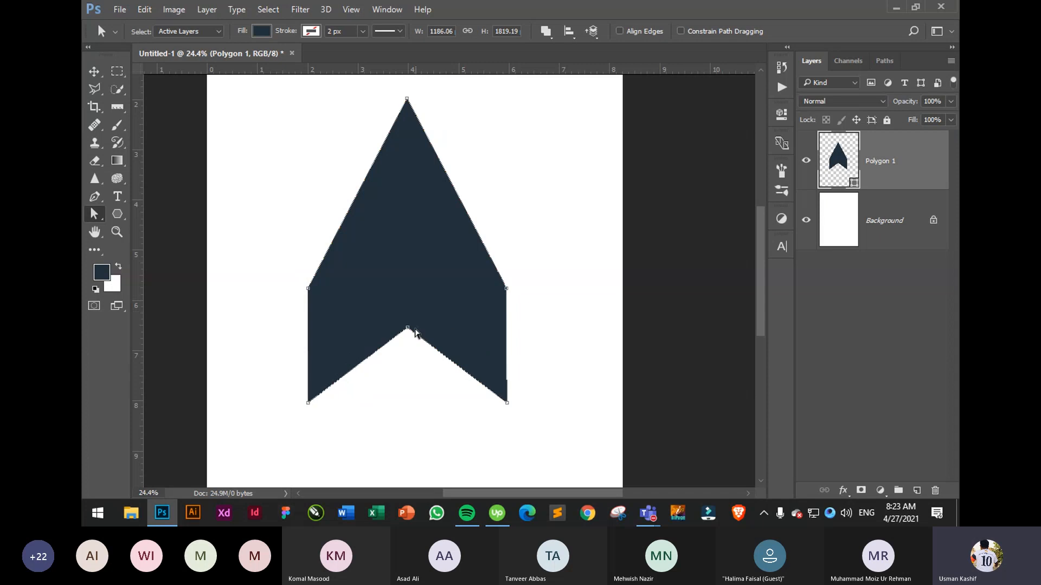
{"action": "mouse_move", "coordinate": [435, 349]}
{"action": "left_mouse_down"}
{"action": "mouse_move", "coordinate": [412, 398]}
{"action": "mouse_move", "coordinate": [446, 332]}
{"action": "left_mouse_up"}
{"action": "key", "text": "ctrl+z"}
{"action": "left_click_drag", "start_coordinate": [364, 369], "coordinate": [418, 399]}
{"action": "key", "text": "ctrl+z"}
Move the arrowhead's notch point straight up to about 4.6 in on the vertical ruler, forming a chevron
{"action": "left_click_drag", "start_coordinate": [407, 332], "coordinate": [409, 240]}
{"action": "left_click", "coordinate": [411, 357]}
{"action": "scroll", "coordinate": [426, 339], "scroll_direction": "down", "scroll_amount": 4}
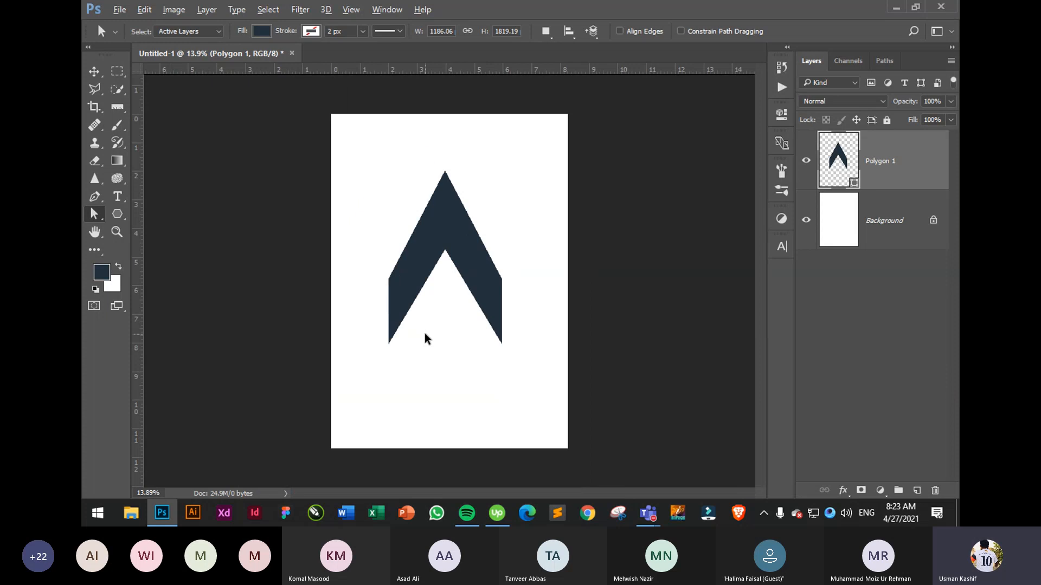
{"action": "scroll", "coordinate": [426, 339], "scroll_direction": "up", "scroll_amount": 2}
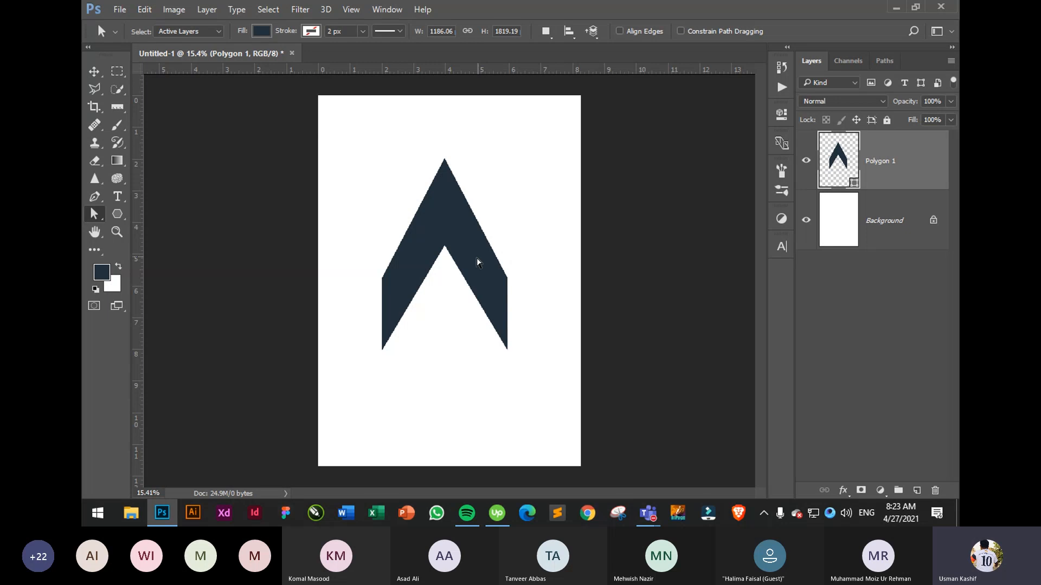
{"action": "key", "text": "v"}
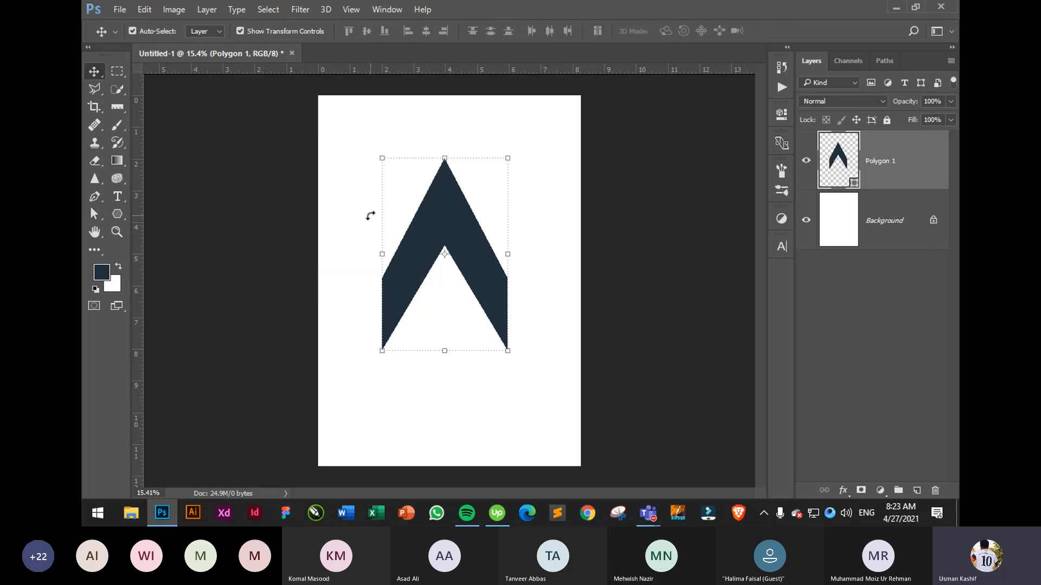
{"action": "key", "text": "ctrl+t"}
{"action": "key", "text": "Return"}
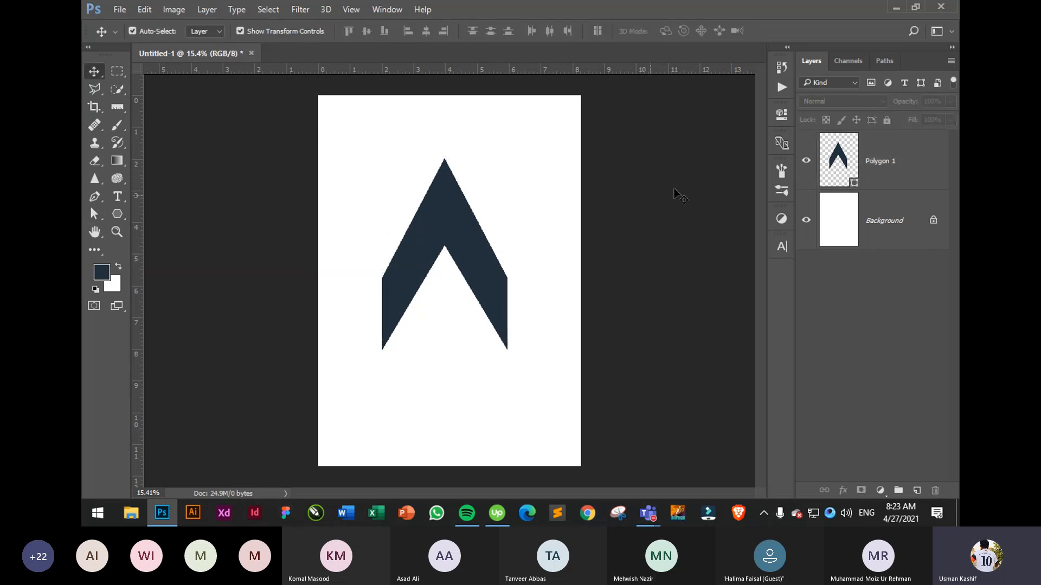
{"action": "scroll", "coordinate": [463, 223], "scroll_direction": "up", "scroll_amount": 3}
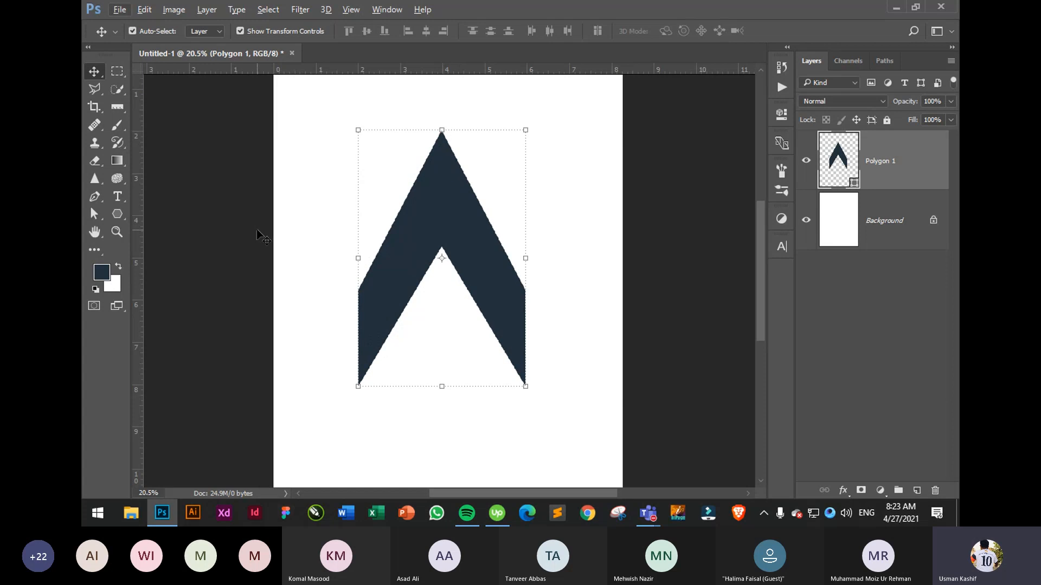
Select the chevron's whole path and add an anchor point midway along each inner slanted edge with the Pen tool
{"action": "left_click", "coordinate": [93, 214]}
{"action": "left_click_drag", "start_coordinate": [331, 120], "coordinate": [558, 437]}
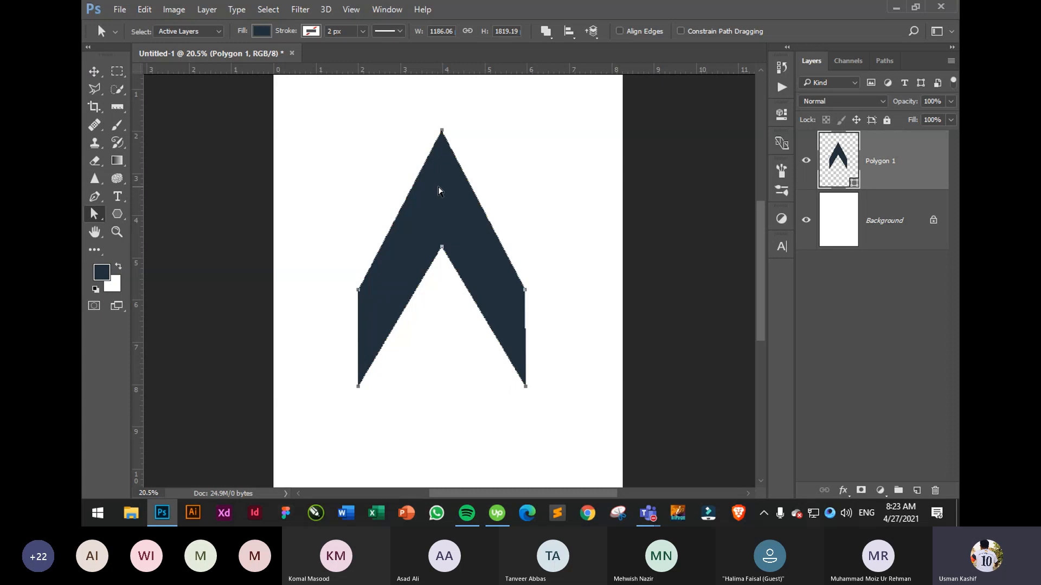
{"action": "left_click", "coordinate": [94, 198]}
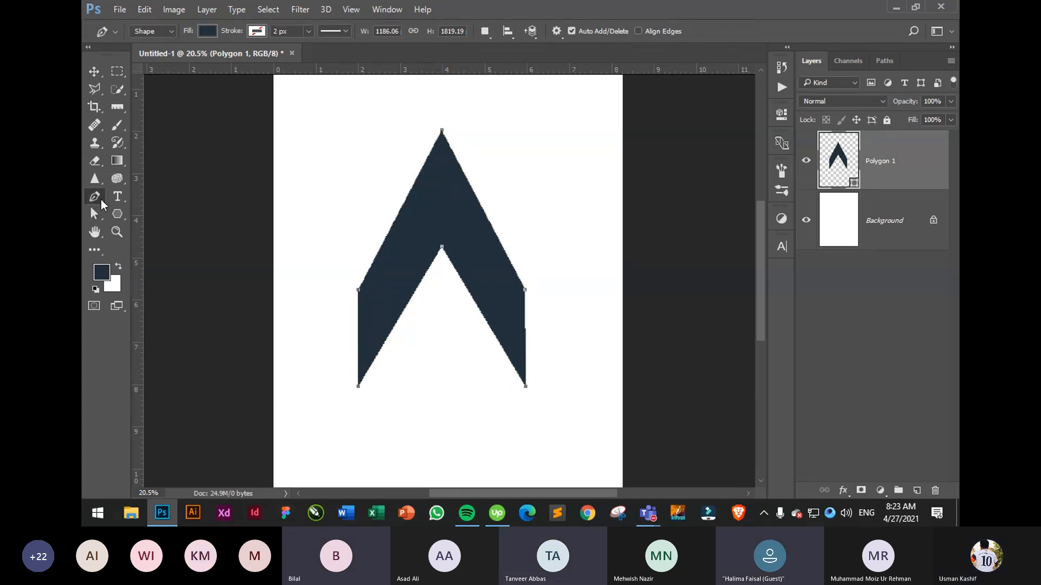
{"action": "left_click", "coordinate": [400, 317]}
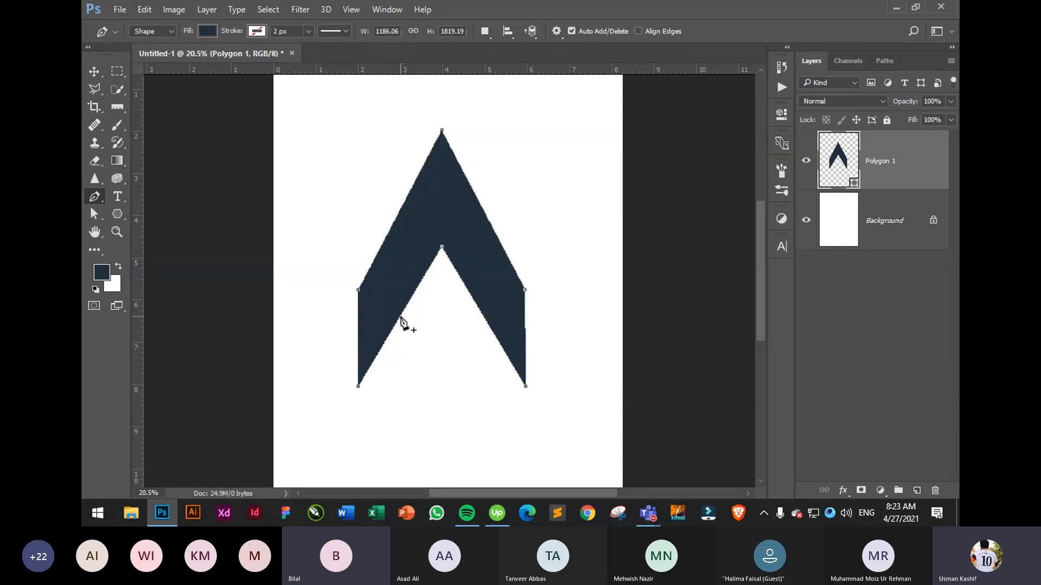
{"action": "left_click", "coordinate": [478, 307]}
Move the two new inner anchor points toward each other with the Direct Selection tool so both notch edges curve inward
{"action": "key", "text": "a"}
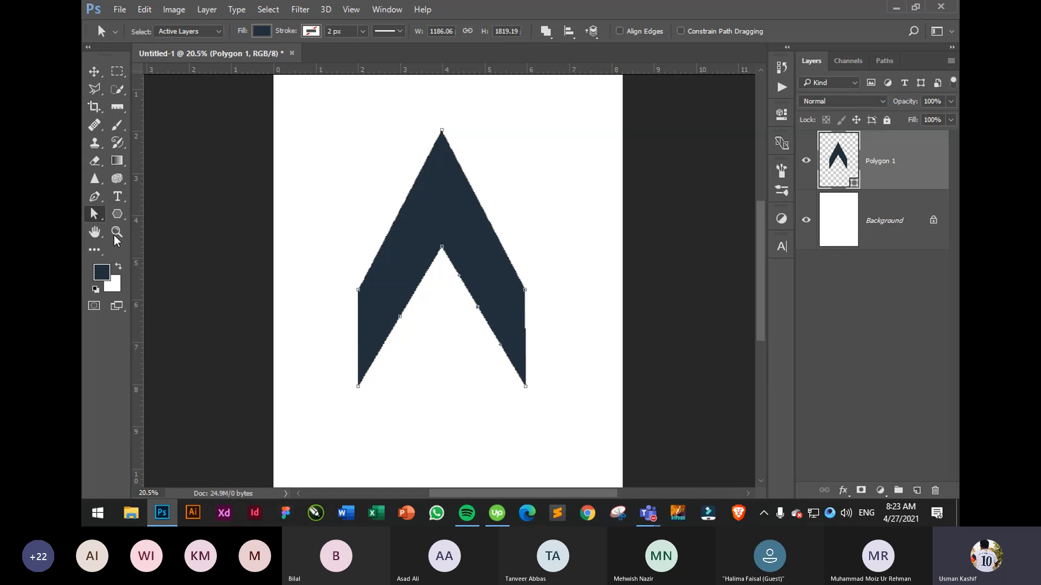
{"action": "left_click_drag", "start_coordinate": [402, 318], "coordinate": [426, 339]}
{"action": "left_click_drag", "start_coordinate": [477, 310], "coordinate": [457, 324]}
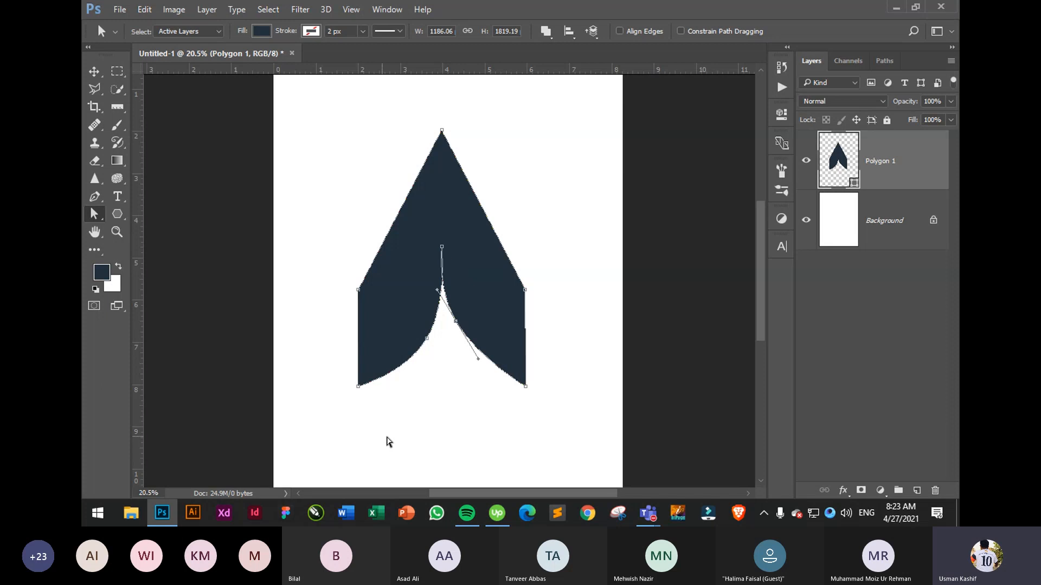
{"action": "left_click", "coordinate": [481, 415]}
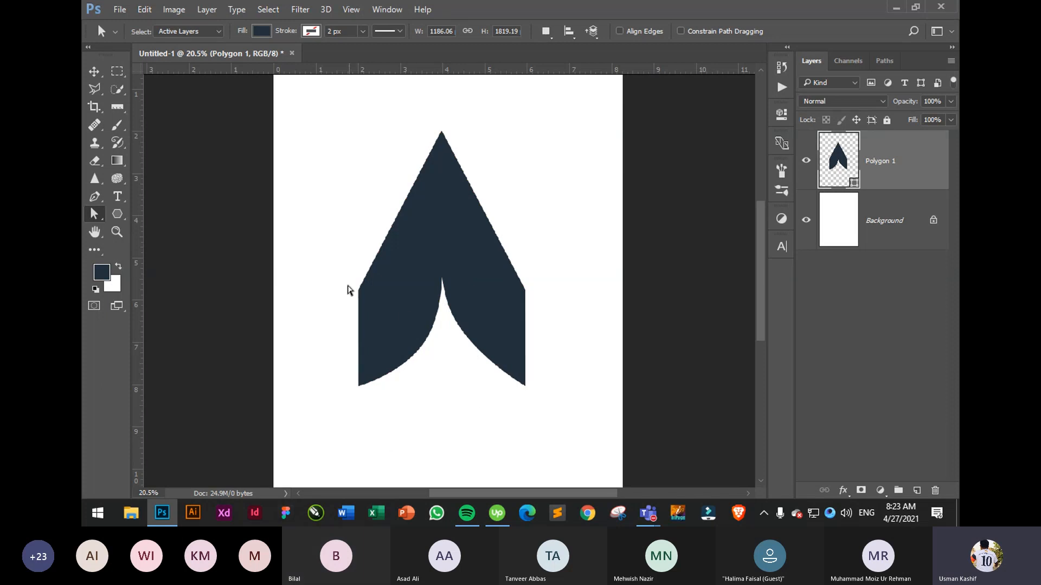
Round the shape's top corner with the Convert Point tool by pulling out horizontal direction handles
{"action": "left_click_drag", "start_coordinate": [344, 272], "coordinate": [383, 330]}
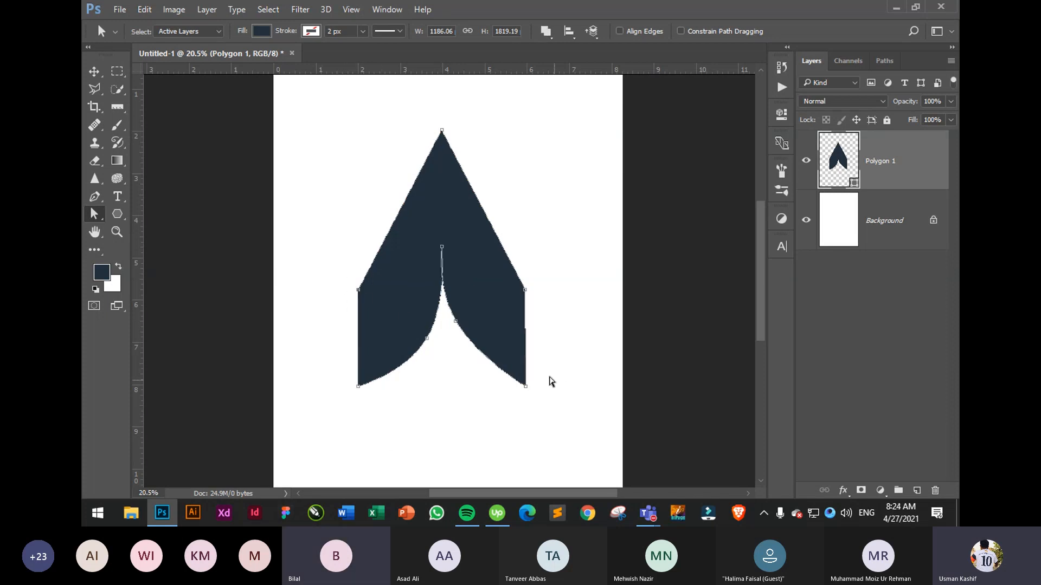
{"action": "left_click_drag", "start_coordinate": [344, 105], "coordinate": [564, 437]}
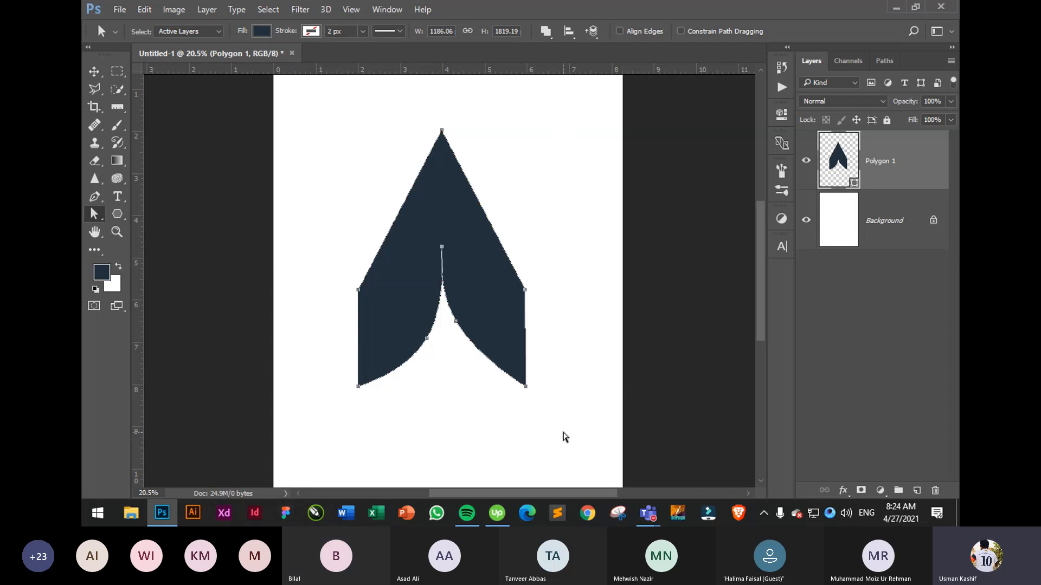
{"action": "left_click", "coordinate": [94, 197]}
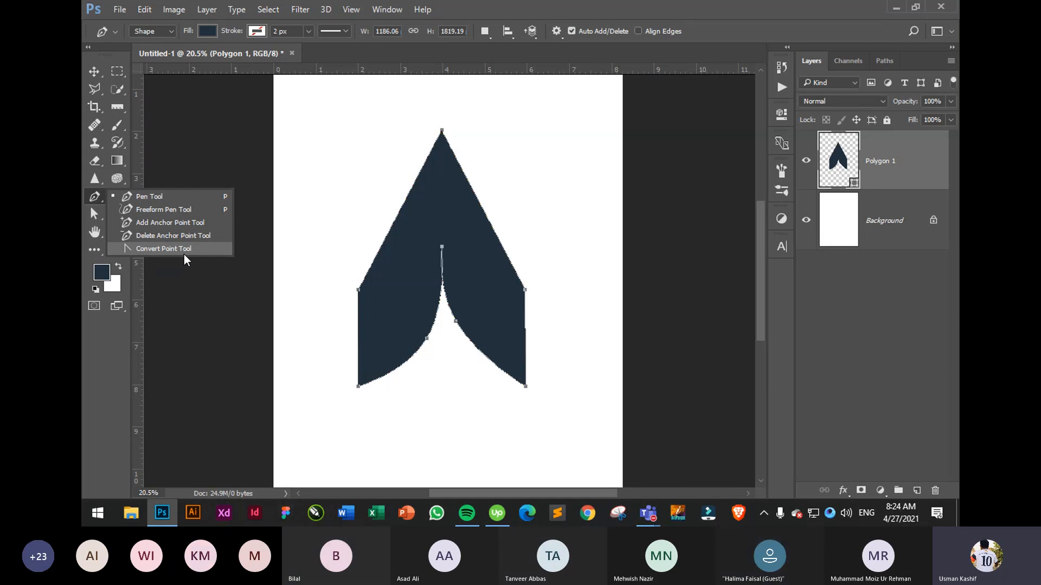
{"action": "left_click", "coordinate": [184, 251]}
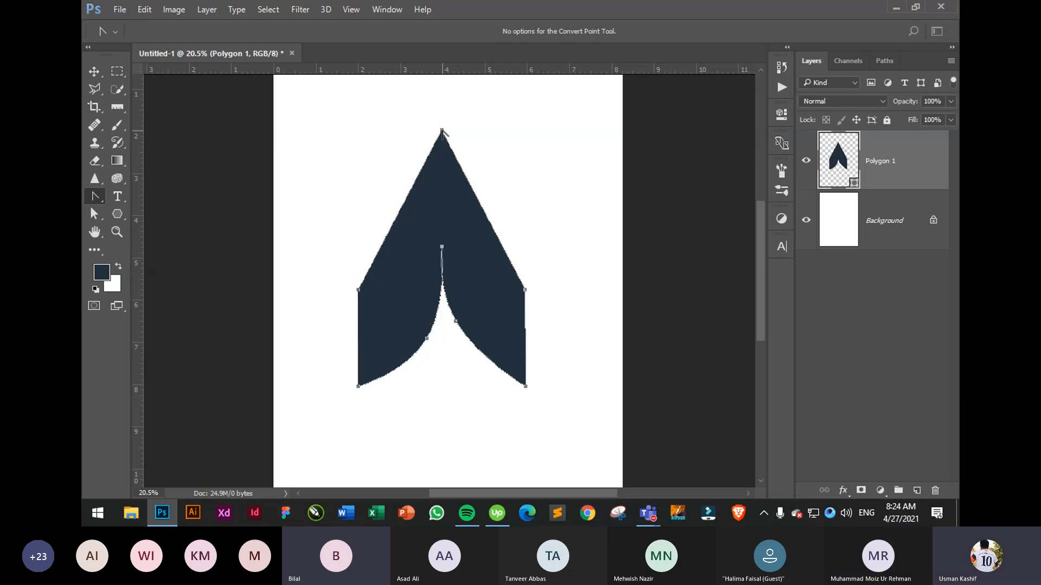
{"action": "left_click_drag", "start_coordinate": [442, 131], "coordinate": [504, 130]}
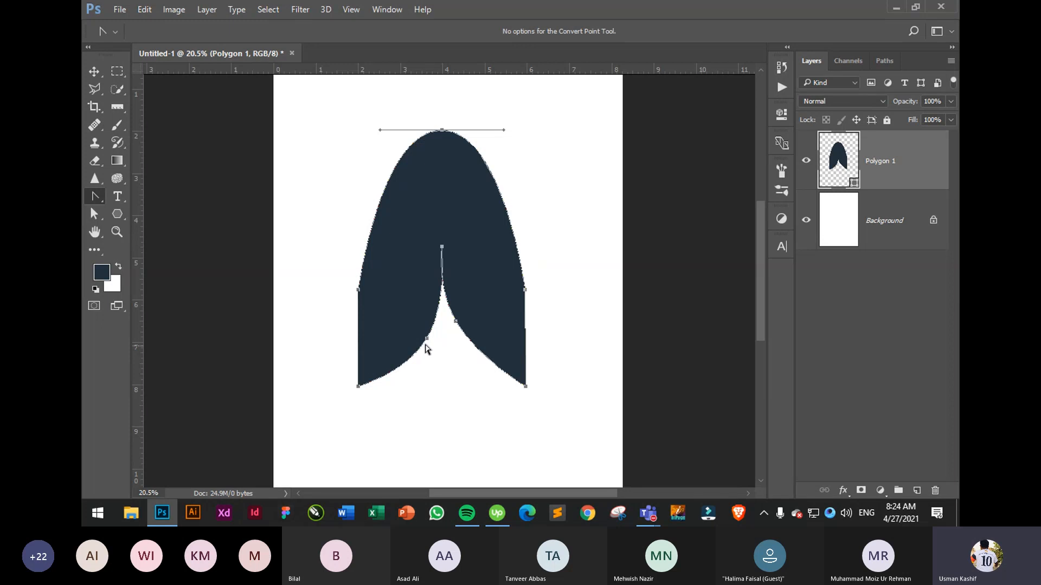
Widen the notch slightly by moving its left and right curve points outward with the Direct Selection tool
{"action": "left_click", "coordinate": [94, 214]}
{"action": "left_click", "coordinate": [427, 338]}
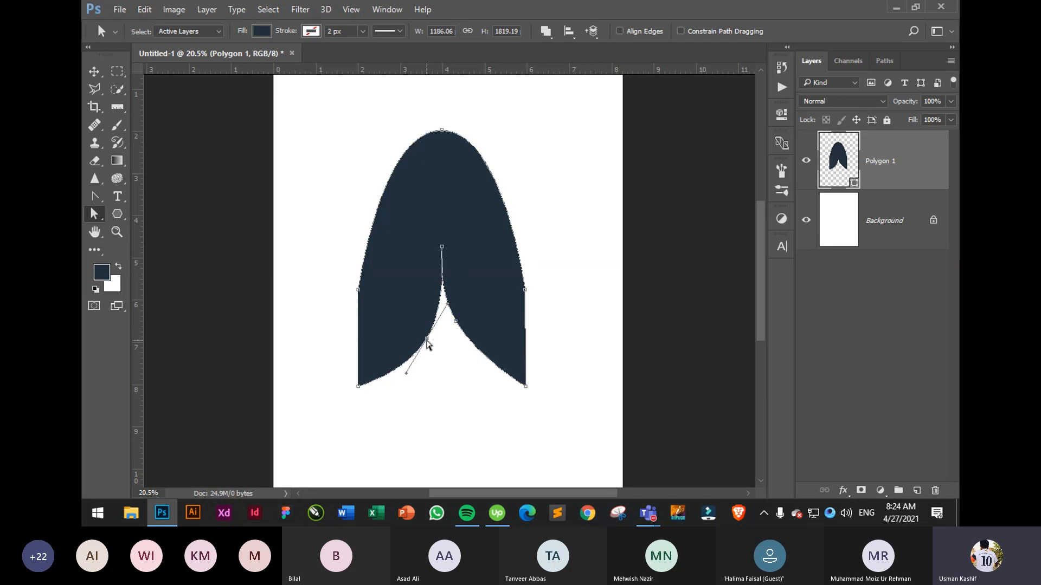
{"action": "left_click_drag", "start_coordinate": [426, 343], "coordinate": [464, 334]}
{"action": "left_click", "coordinate": [455, 322]}
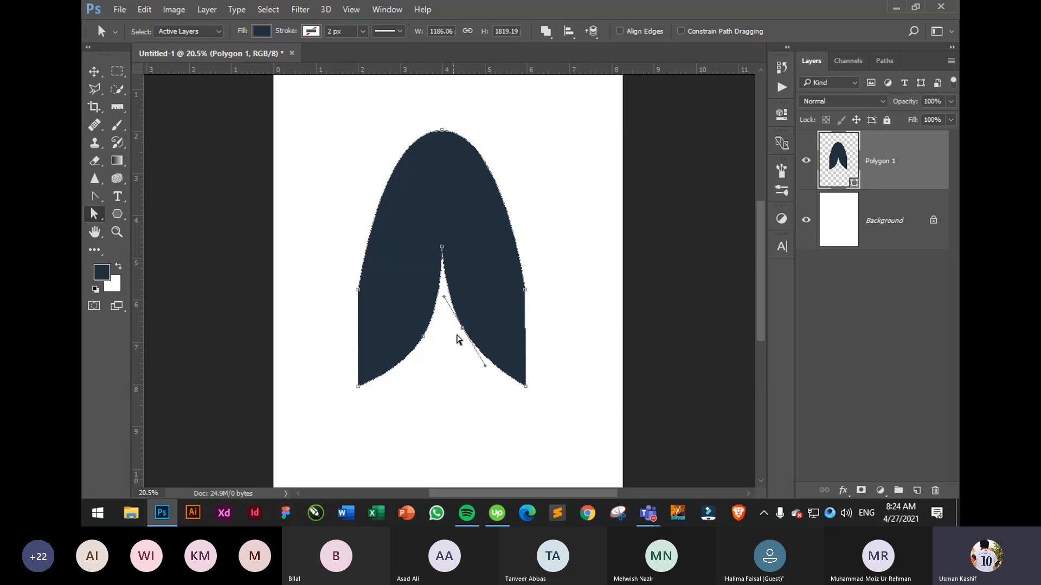
Convert the two notch curve points and the rounded top point to sharp corners with the Convert Point tool
{"action": "left_click", "coordinate": [95, 196]}
{"action": "left_click", "coordinate": [170, 250]}
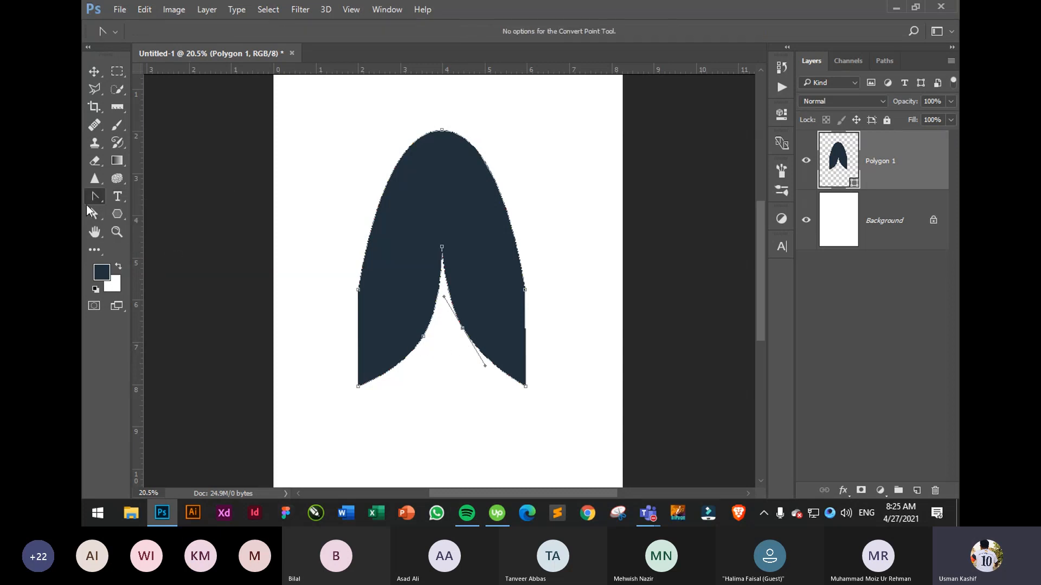
{"action": "left_click", "coordinate": [463, 329]}
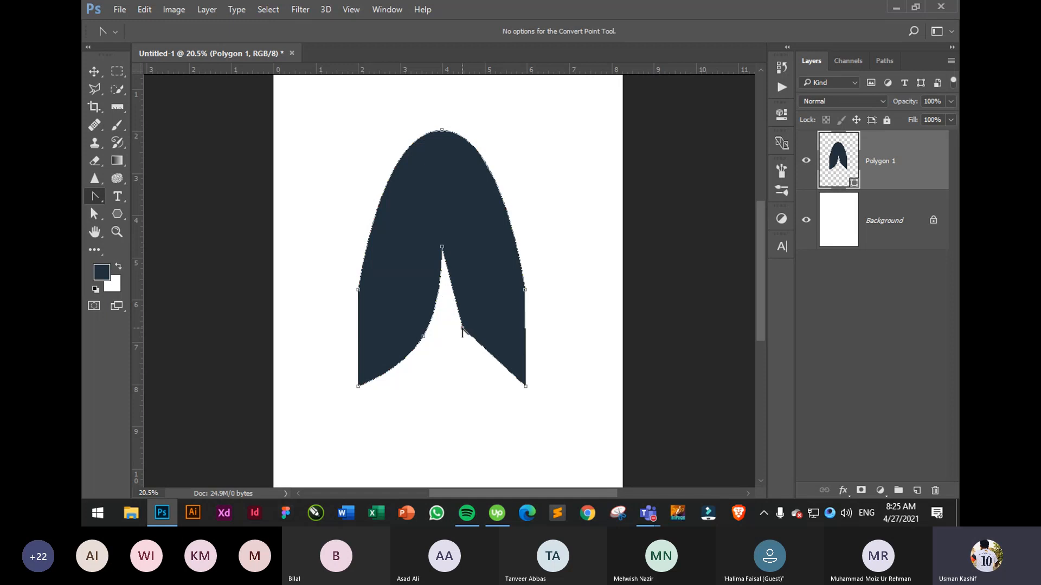
{"action": "left_click", "coordinate": [424, 336]}
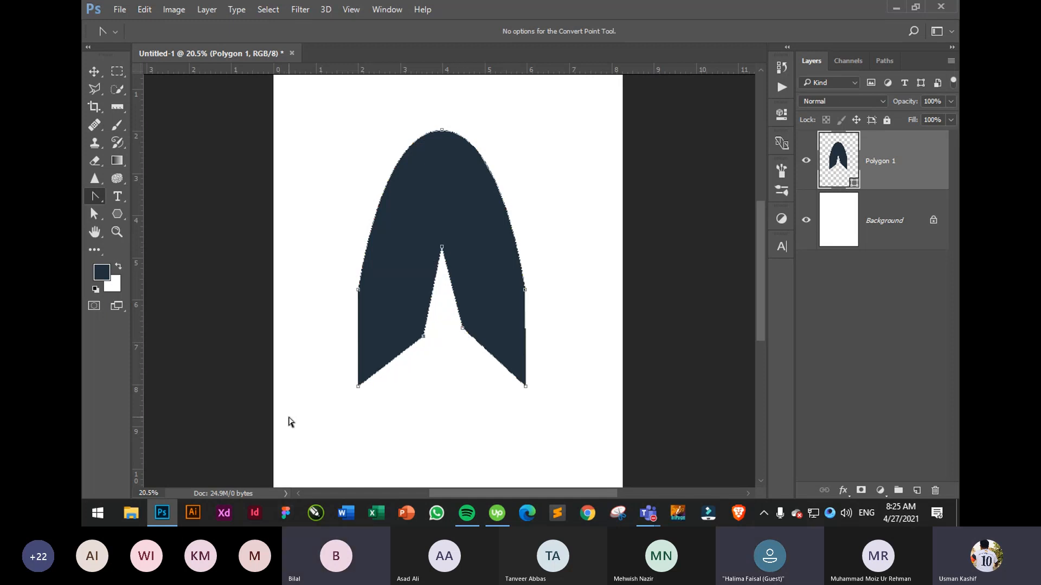
{"action": "left_click", "coordinate": [441, 130]}
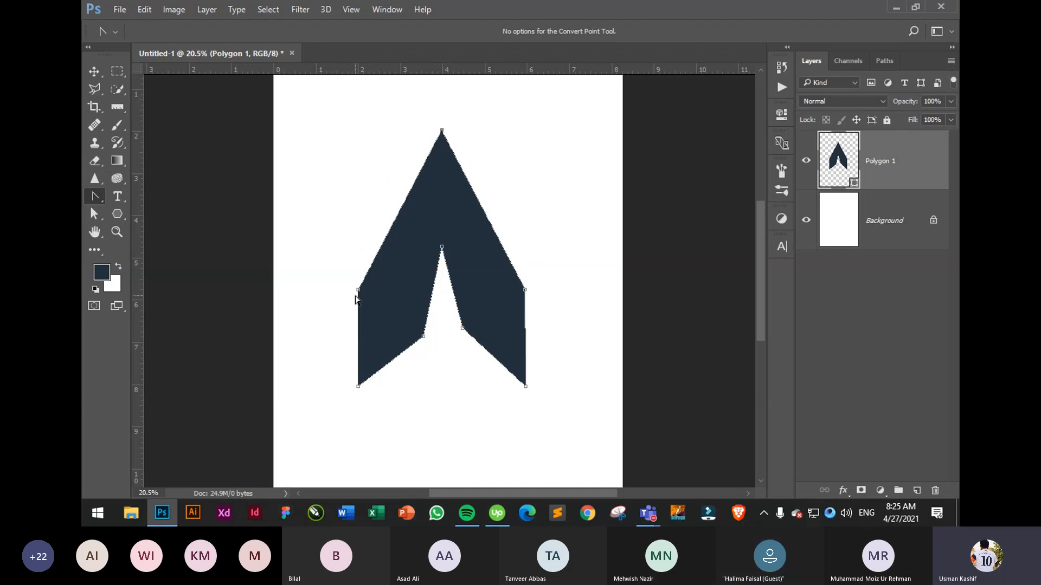
Convert the right shoulder corner to a smooth point and swing its lower handle inward for an S-shaped right edge
{"action": "mouse_move", "coordinate": [358, 291]}
{"action": "left_mouse_down"}
{"action": "mouse_move", "coordinate": [353, 332]}
{"action": "mouse_move", "coordinate": [344, 280]}
{"action": "mouse_move", "coordinate": [358, 223]}
{"action": "mouse_move", "coordinate": [360, 292]}
{"action": "left_mouse_up"}
{"action": "left_click_drag", "start_coordinate": [525, 292], "coordinate": [535, 331]}
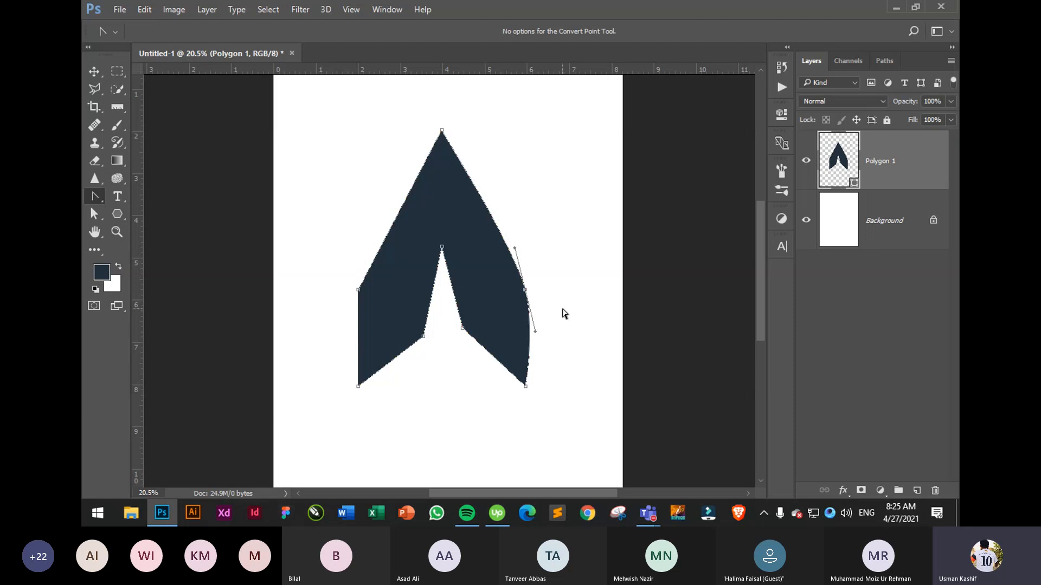
{"action": "left_click", "coordinate": [94, 214]}
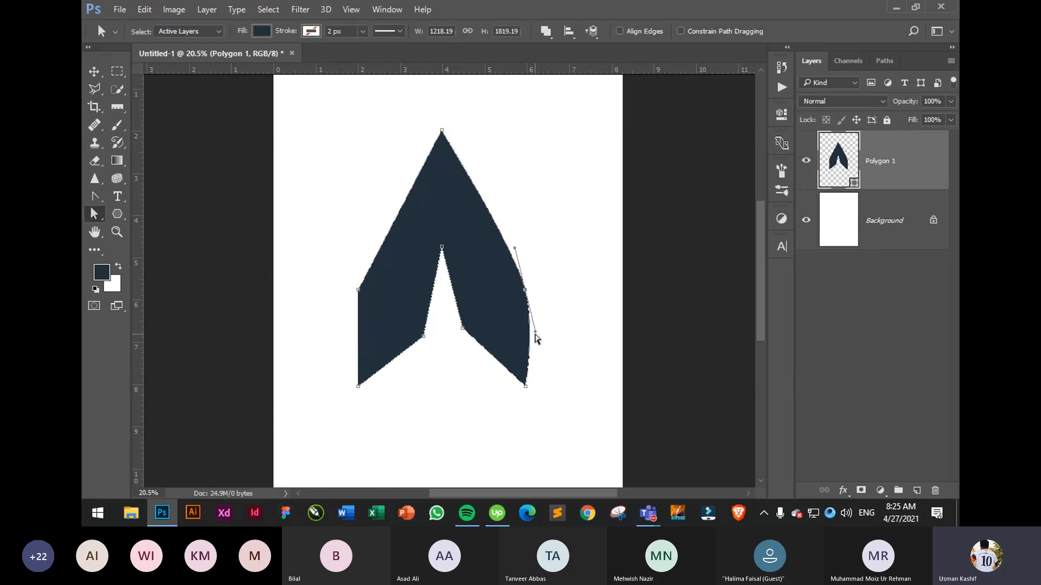
{"action": "left_click_drag", "start_coordinate": [534, 332], "coordinate": [506, 327]}
{"action": "left_click", "coordinate": [554, 274]}
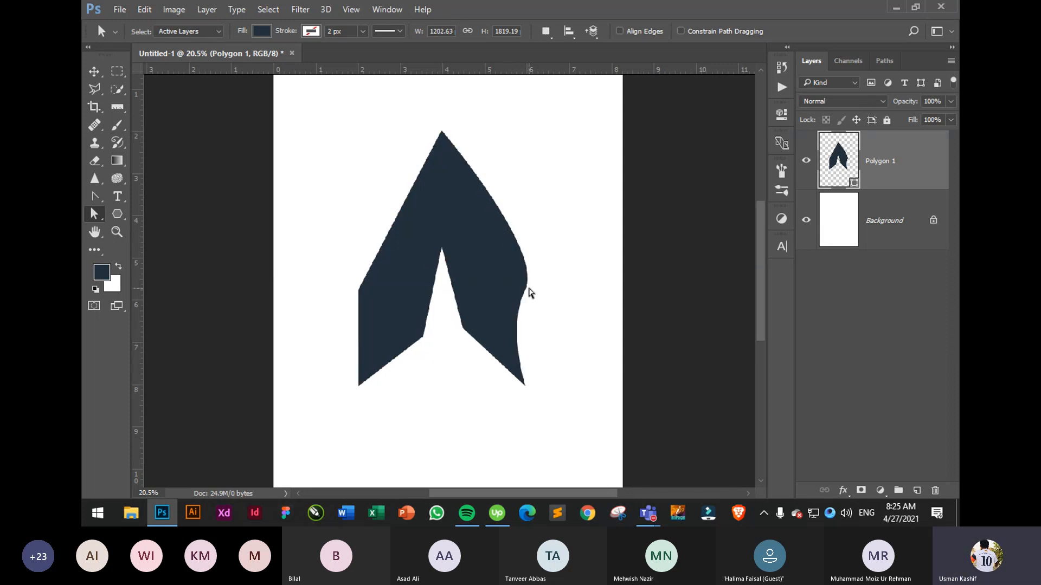
Reshape the right shoulder curve by swinging the point's upper direction handle inward and back outward with the Direct Selection tool
{"action": "left_click", "coordinate": [525, 291]}
{"action": "left_click", "coordinate": [532, 325]}
{"action": "left_click_drag", "start_coordinate": [563, 334], "coordinate": [508, 252]}
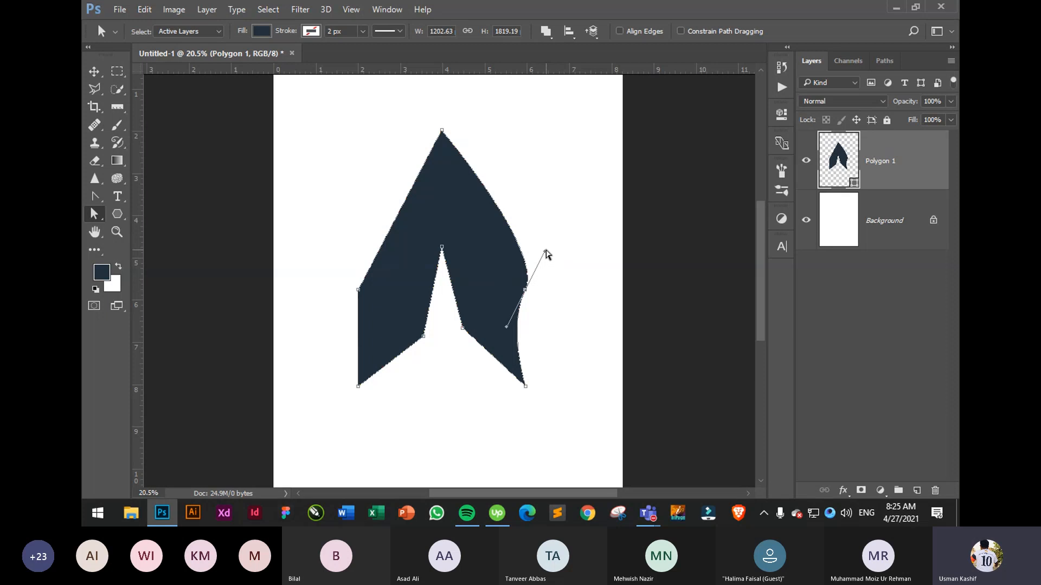
{"action": "left_click_drag", "start_coordinate": [546, 254], "coordinate": [510, 254]}
{"action": "left_click", "coordinate": [561, 303]}
{"action": "left_click", "coordinate": [518, 244]}
{"action": "left_click", "coordinate": [545, 226]}
{"action": "left_click", "coordinate": [528, 235]}
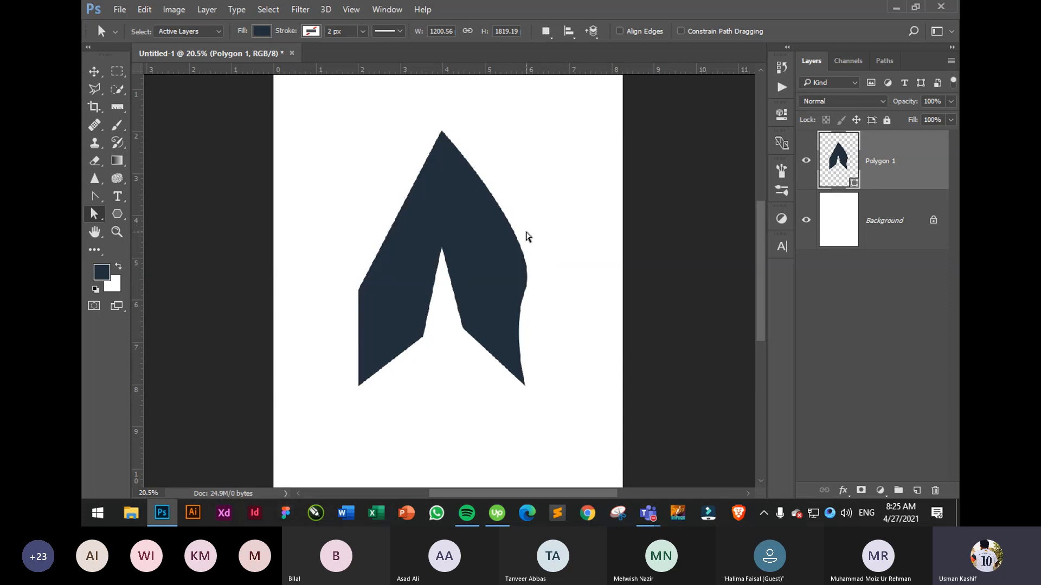
{"action": "left_click", "coordinate": [515, 260]}
{"action": "left_click", "coordinate": [526, 233]}
{"action": "left_click_drag", "start_coordinate": [527, 232], "coordinate": [551, 242]}
{"action": "left_click", "coordinate": [524, 232]}
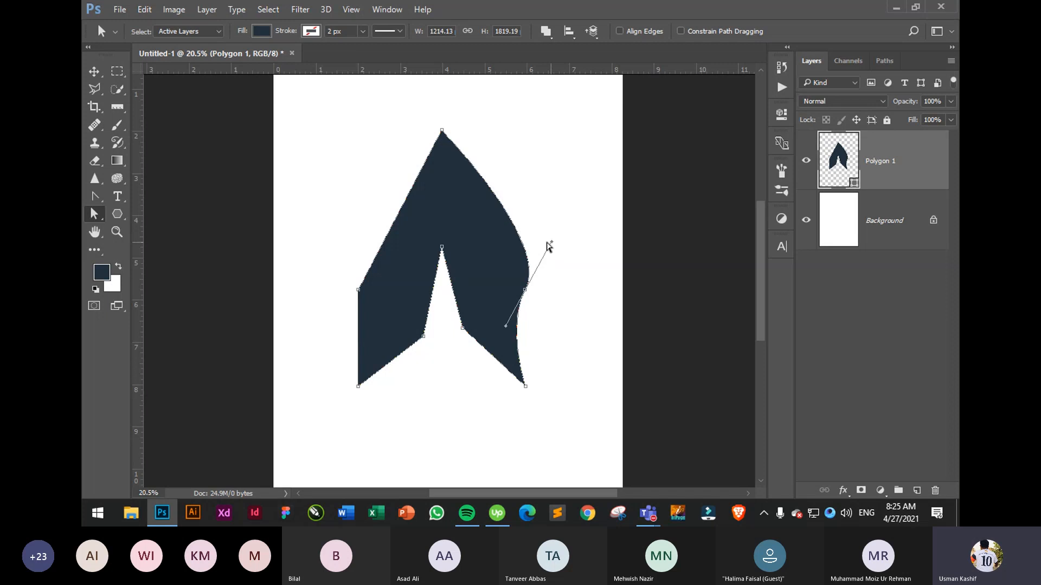
Adjust the right shoulder's handles independently with the Convert Point tool, swinging the upper one inward and extending the lower one downward
{"action": "left_click", "coordinate": [93, 197]}
{"action": "right_click", "coordinate": [95, 201]}
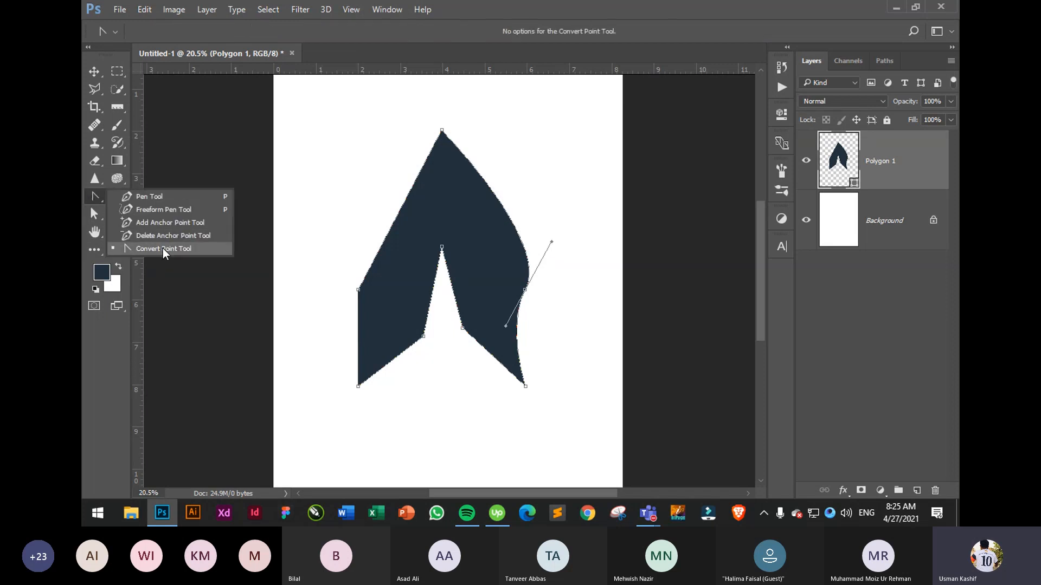
{"action": "left_click", "coordinate": [162, 247]}
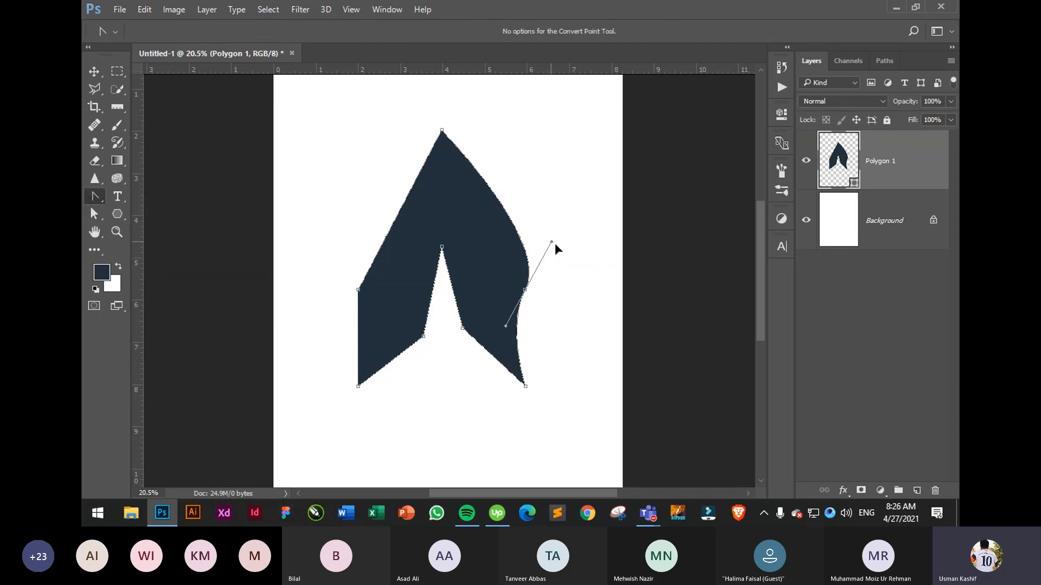
{"action": "left_click_drag", "start_coordinate": [552, 242], "coordinate": [447, 232]}
{"action": "mouse_move", "coordinate": [504, 328]}
{"action": "left_mouse_down"}
{"action": "mouse_move", "coordinate": [512, 322]}
{"action": "mouse_move", "coordinate": [487, 353]}
{"action": "mouse_move", "coordinate": [499, 344]}
{"action": "left_mouse_up"}
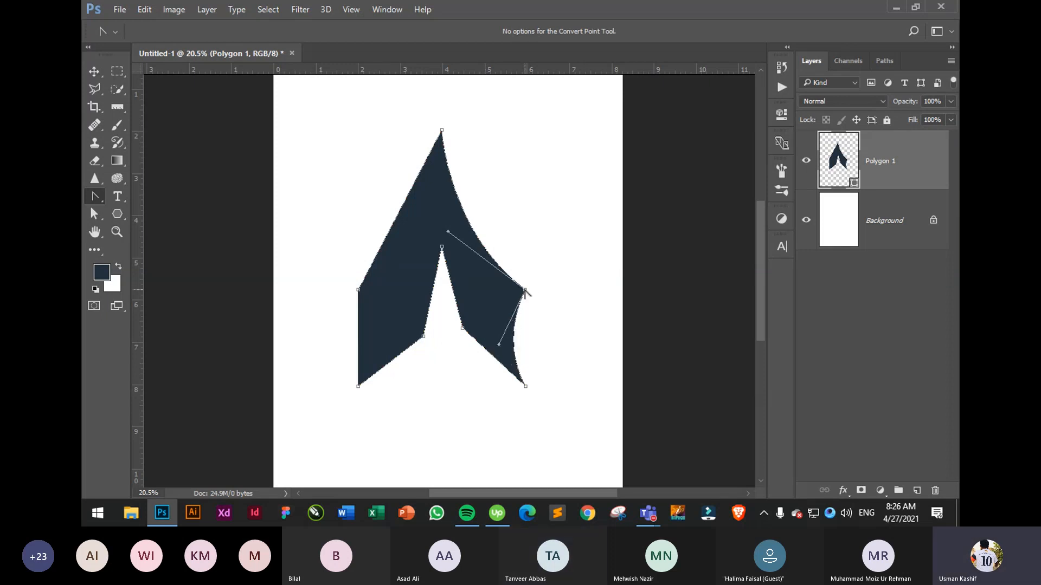
Convert the right shoulder to a sharp corner, then smooth the apex and swing both its handles down toward the notch for concave sides
{"action": "left_click", "coordinate": [525, 291]}
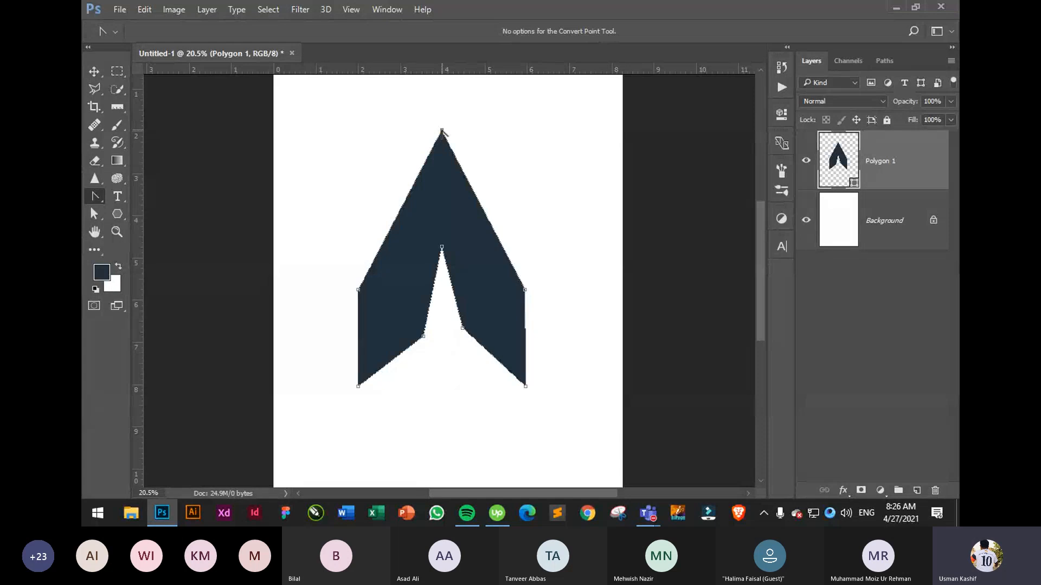
{"action": "left_click_drag", "start_coordinate": [441, 131], "coordinate": [498, 132]}
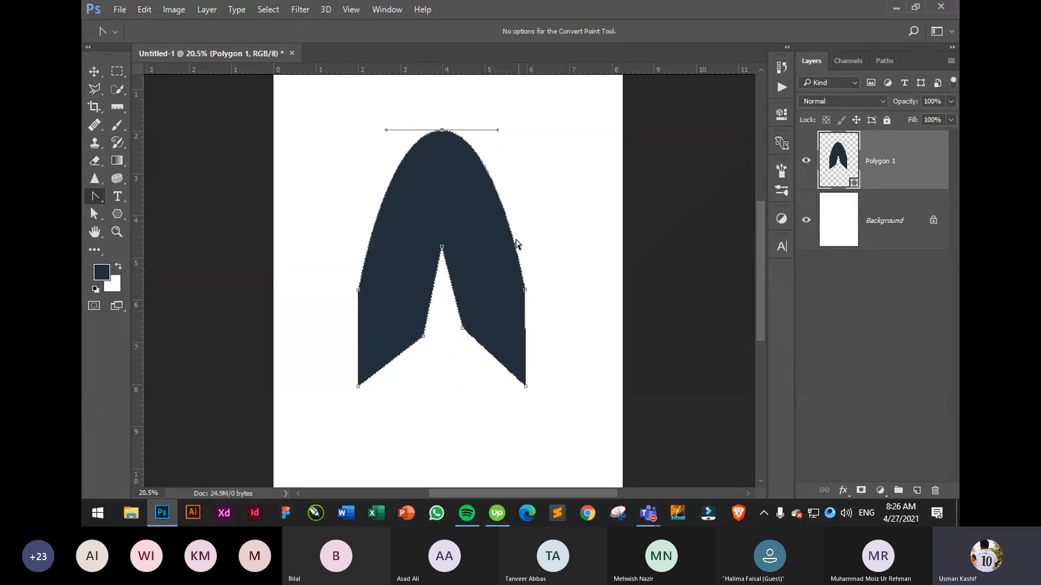
{"action": "left_click_drag", "start_coordinate": [497, 134], "coordinate": [442, 271]}
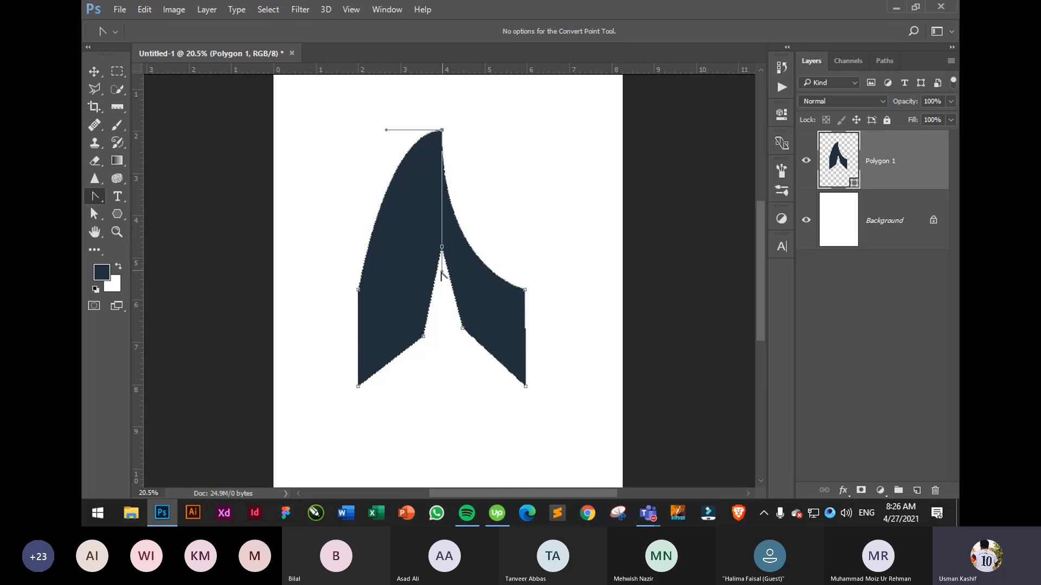
{"action": "left_click_drag", "start_coordinate": [387, 133], "coordinate": [437, 272]}
Select the finished polygon shape with the Move tool and delete it from the canvas
{"action": "left_click", "coordinate": [94, 72]}
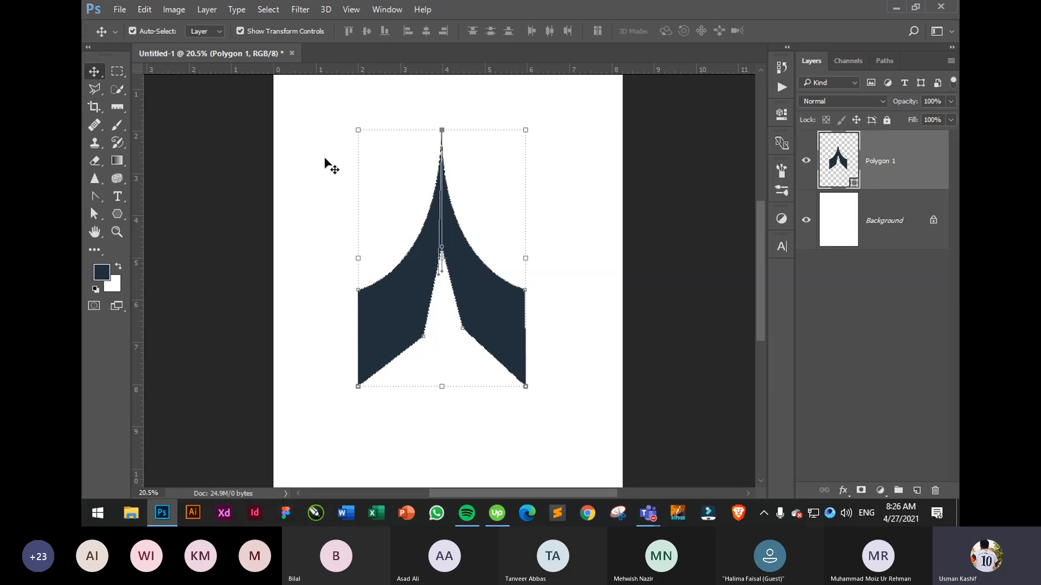
{"action": "left_click", "coordinate": [337, 163]}
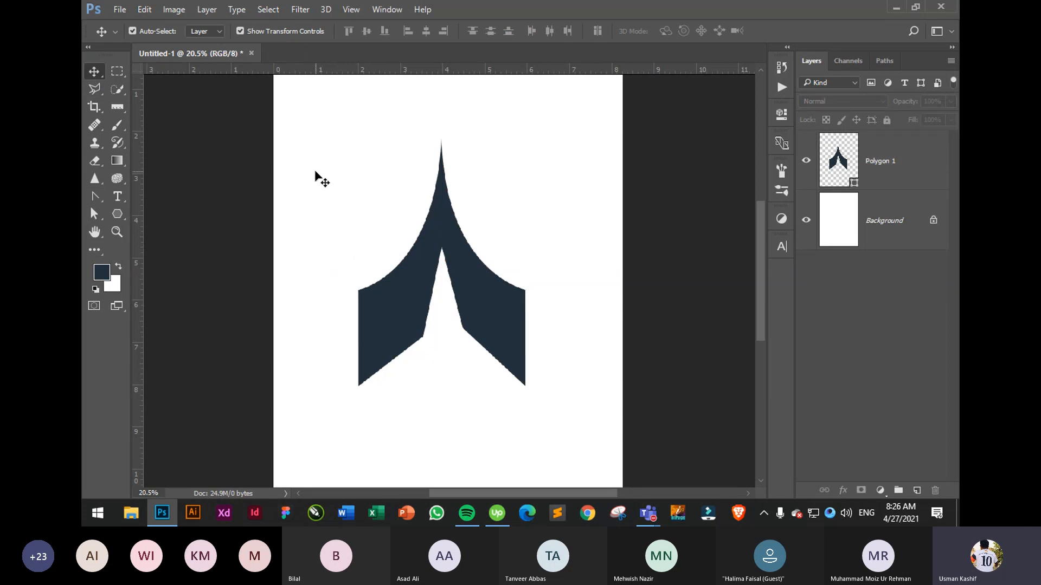
{"action": "left_click_drag", "start_coordinate": [315, 172], "coordinate": [476, 324]}
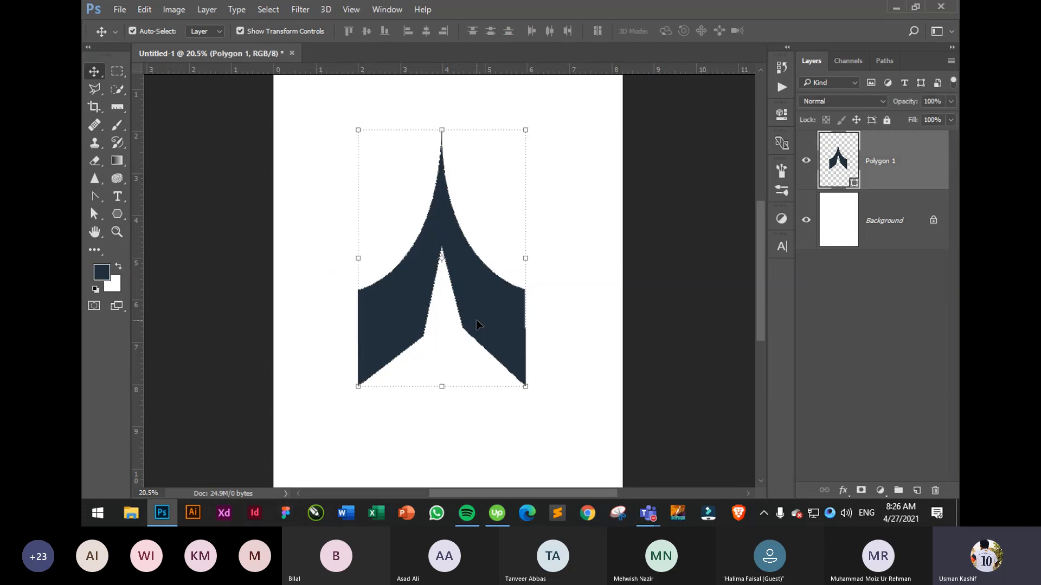
{"action": "key", "text": "Delete"}
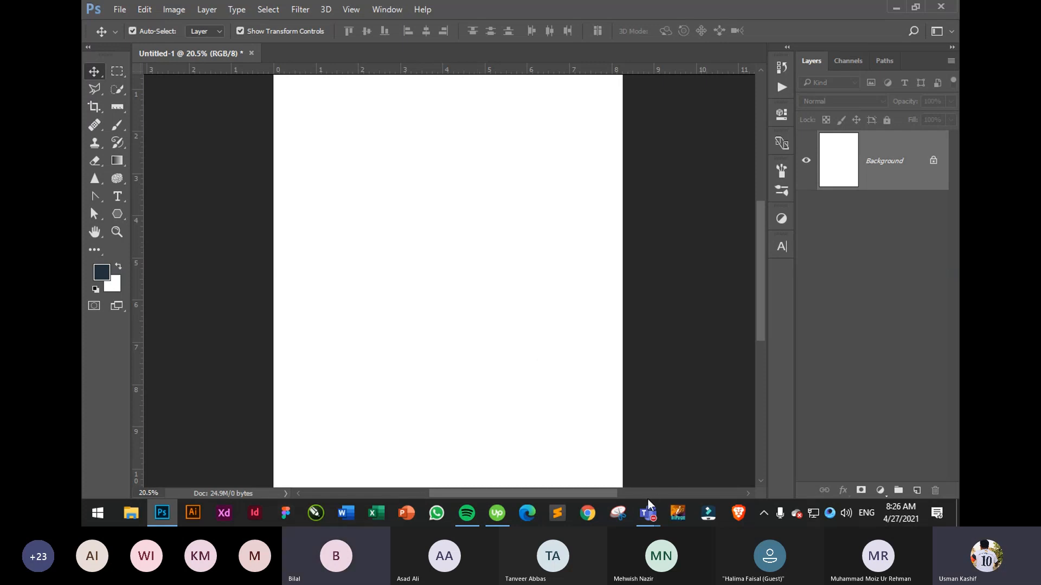
Switch to the Teams meeting, look through its participant list, and return to Photoshop
{"action": "mouse_move", "coordinate": [648, 514]}
{"action": "left_click", "coordinate": [653, 467]}
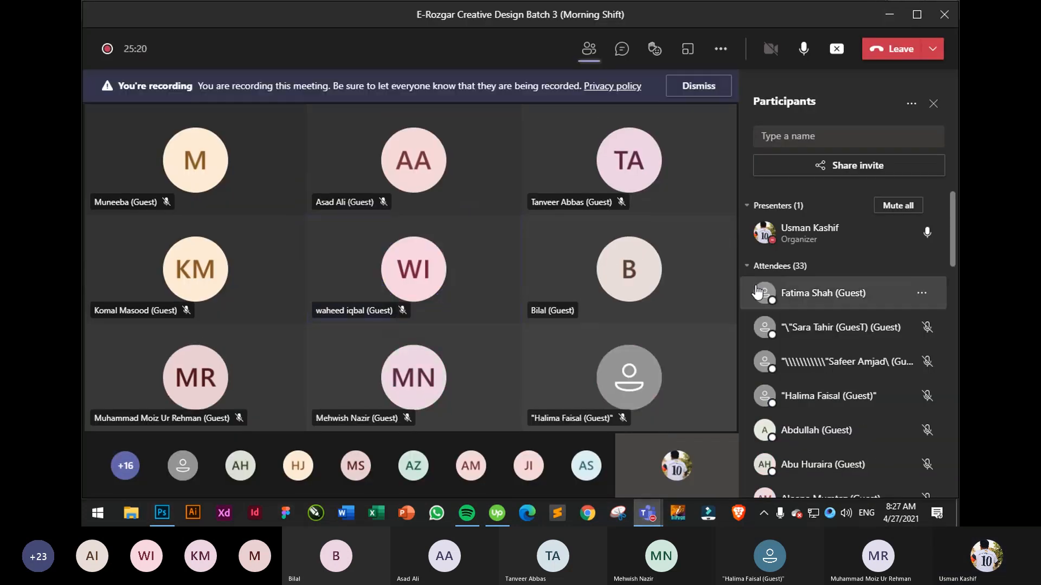
{"action": "scroll", "coordinate": [785, 301], "scroll_direction": "down", "scroll_amount": 5}
{"action": "scroll", "coordinate": [786, 304], "scroll_direction": "down", "scroll_amount": 8}
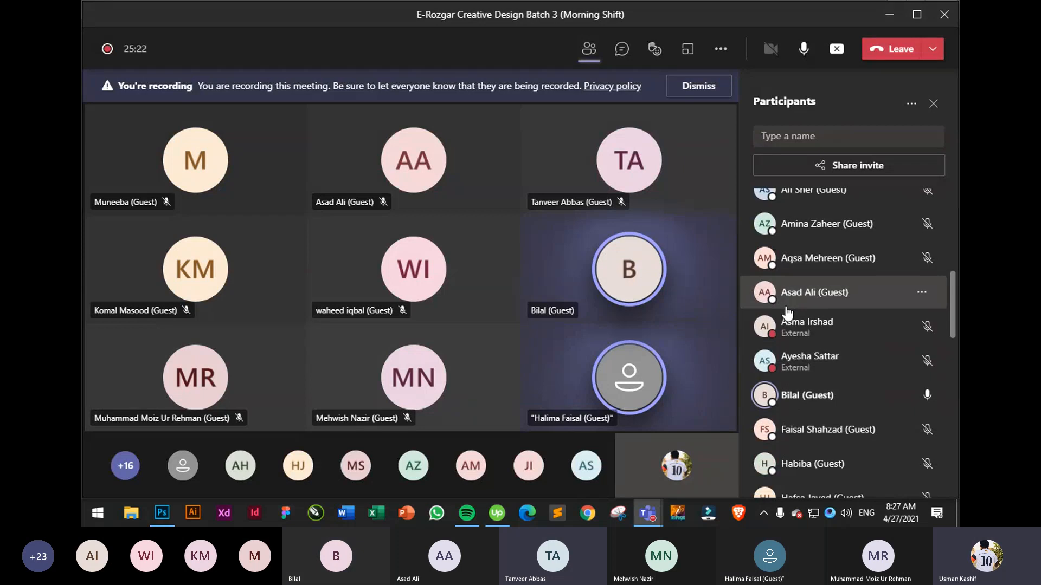
{"action": "scroll", "coordinate": [758, 326], "scroll_direction": "up", "scroll_amount": 13}
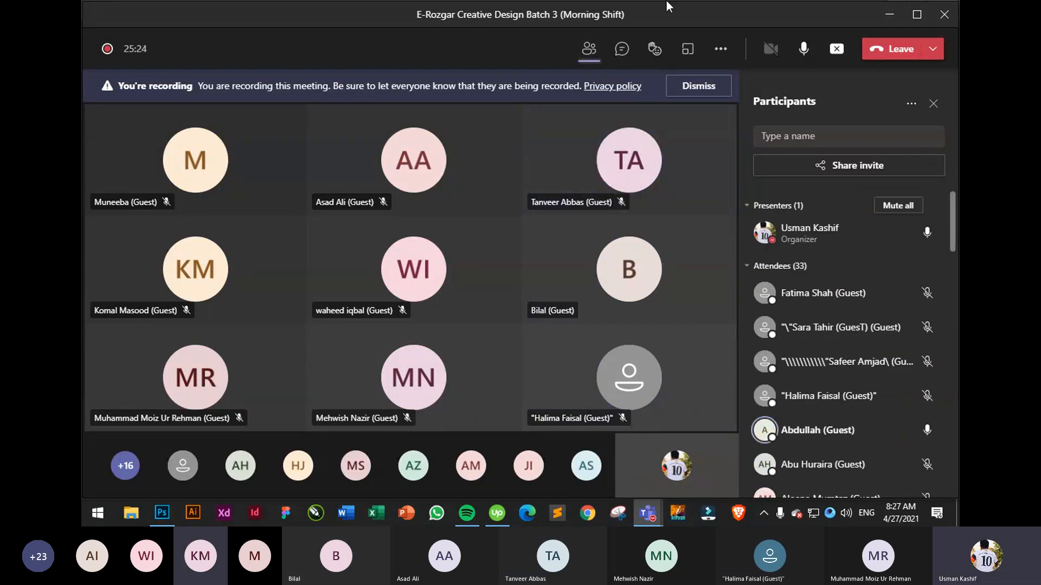
{"action": "left_click", "coordinate": [898, 24]}
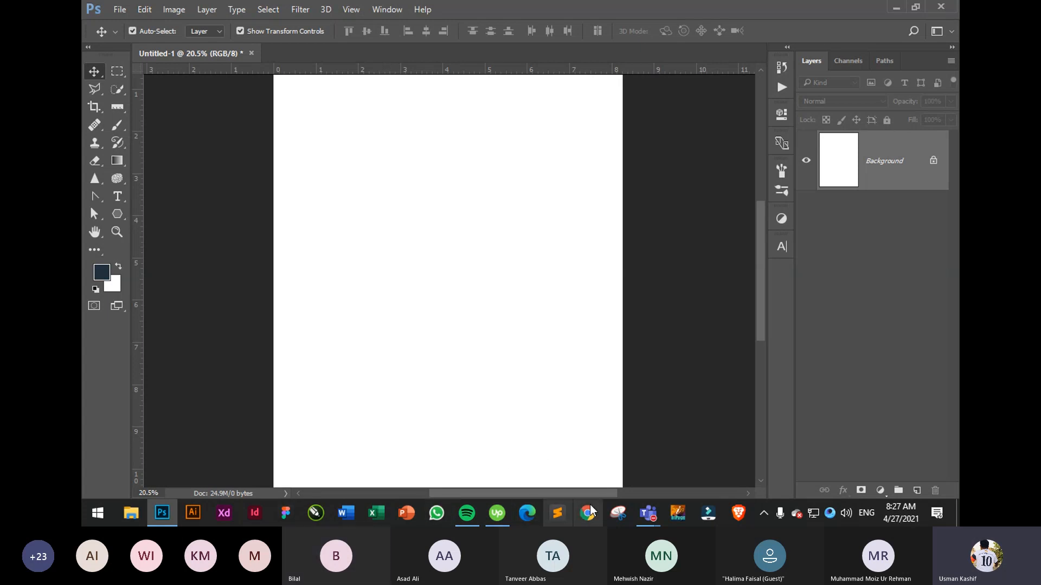
Switch to the Teams meeting and choose to stop its recording
{"action": "mouse_move", "coordinate": [648, 513]}
{"action": "left_click", "coordinate": [659, 437]}
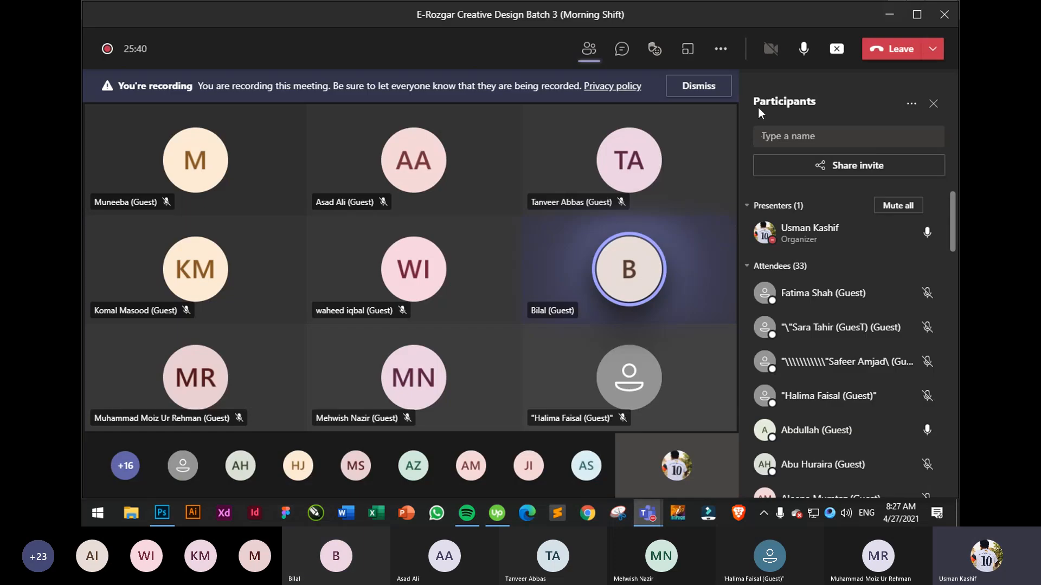
{"action": "left_click", "coordinate": [721, 49]}
{"action": "left_click", "coordinate": [730, 316]}
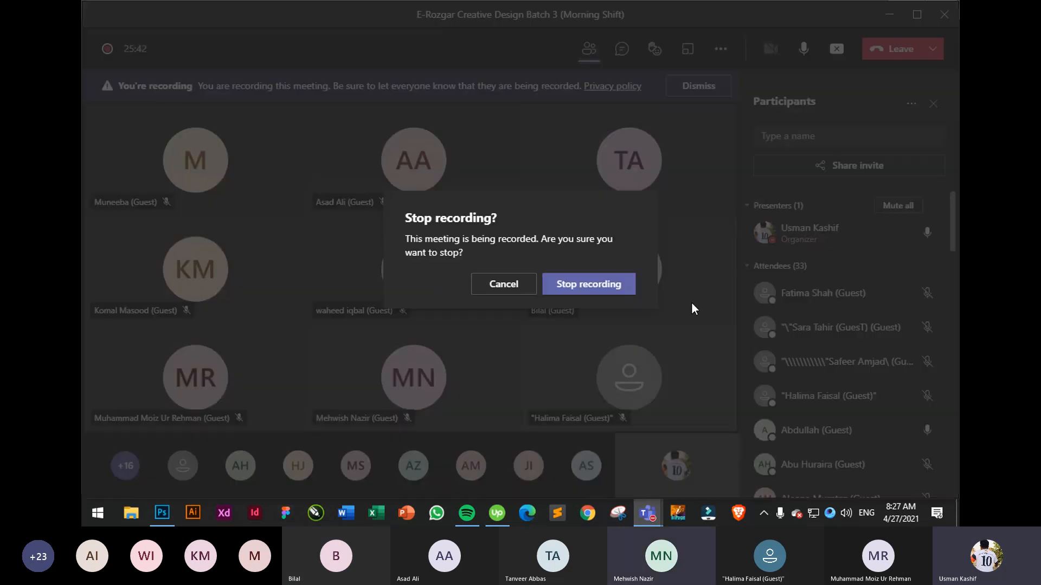